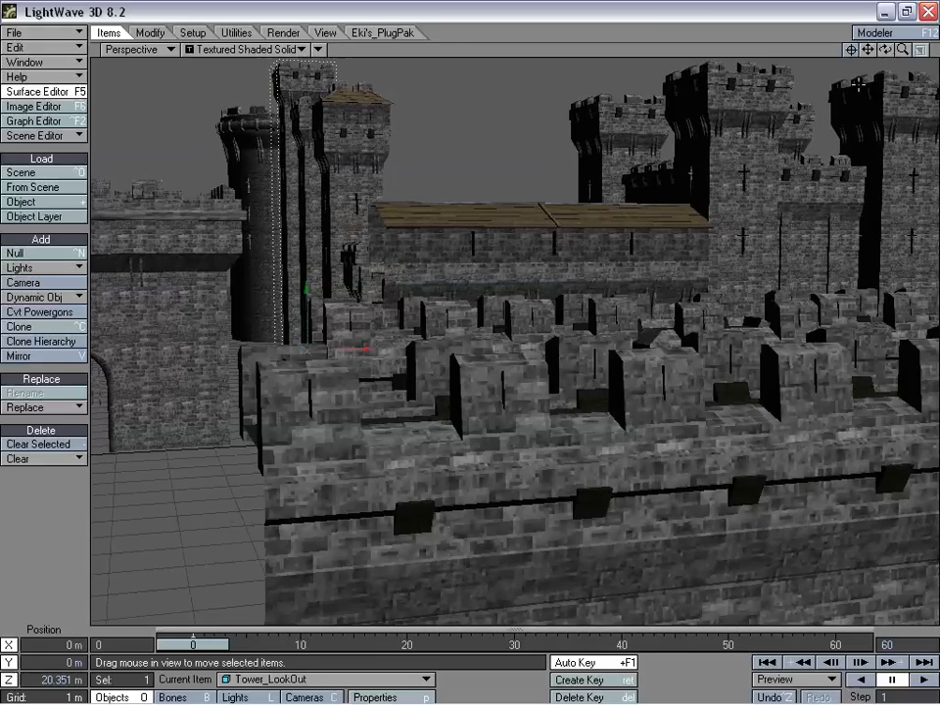
- Select the round tower beside the gate and frame a close view of the tower and gatehouse
{"action": "mouse_move", "coordinate": [902, 52]}
{"action": "left_mouse_down"}
{"action": "mouse_move", "coordinate": [866, 57]}
{"action": "mouse_move", "coordinate": [886, 50]}
{"action": "left_mouse_up"}
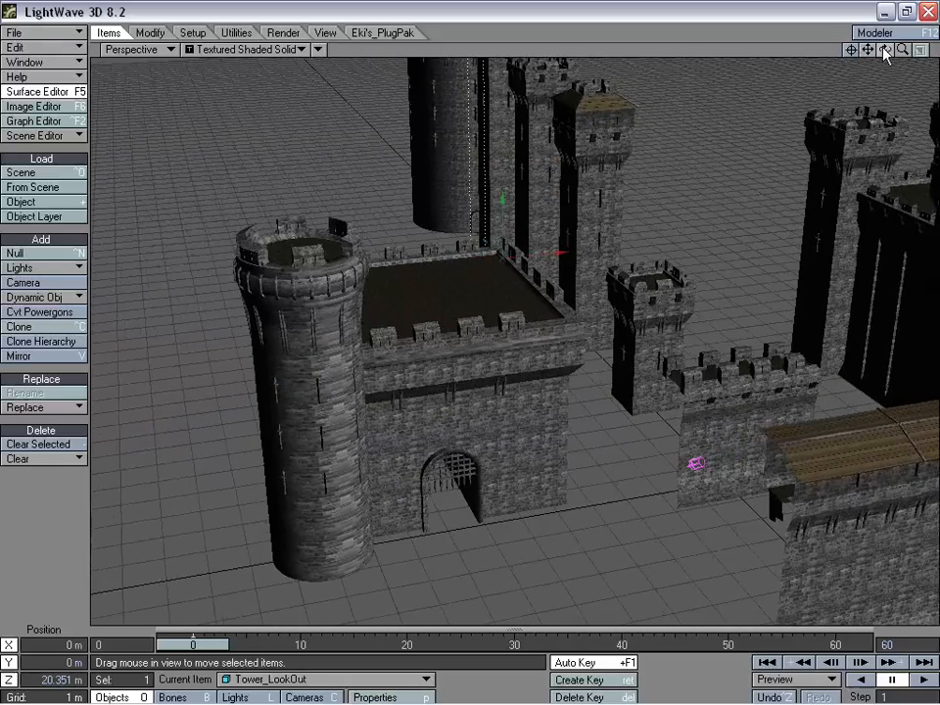
{"action": "left_click", "coordinate": [310, 289]}
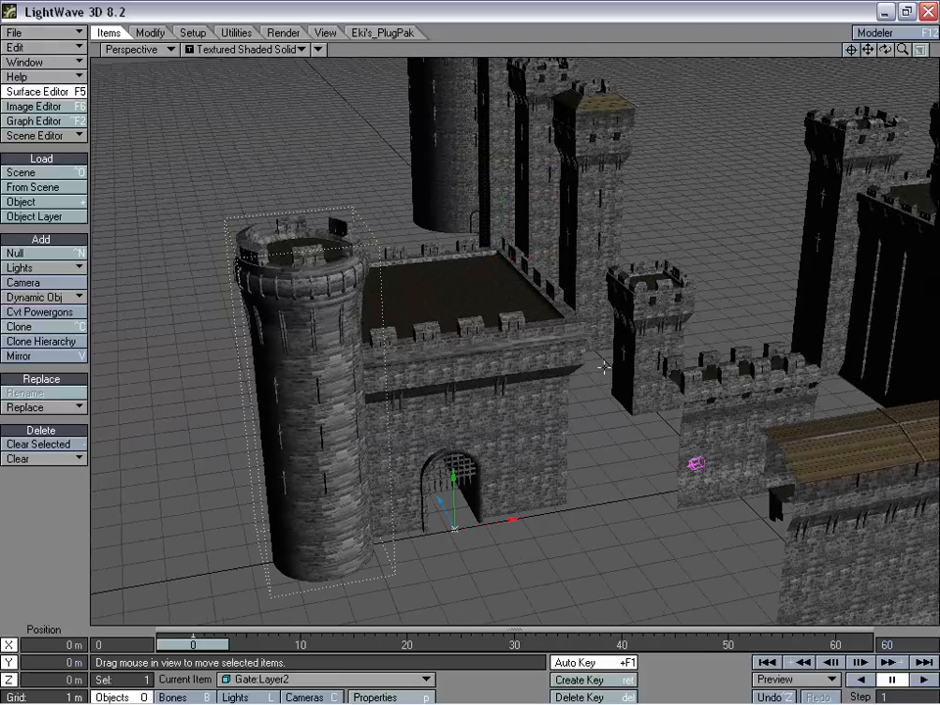
{"action": "mouse_move", "coordinate": [885, 50]}
{"action": "left_mouse_down"}
{"action": "mouse_move", "coordinate": [833, 50]}
{"action": "mouse_move", "coordinate": [932, 49]}
{"action": "mouse_move", "coordinate": [899, 49]}
{"action": "left_mouse_up"}
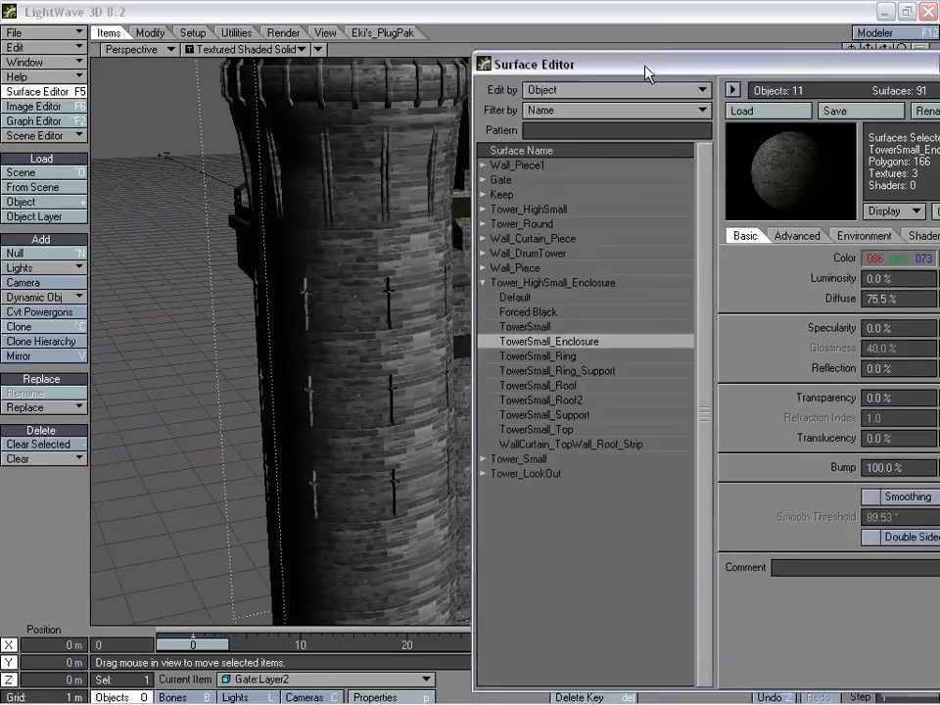
{"action": "left_click_drag", "start_coordinate": [644, 70], "coordinate": [574, 77]}
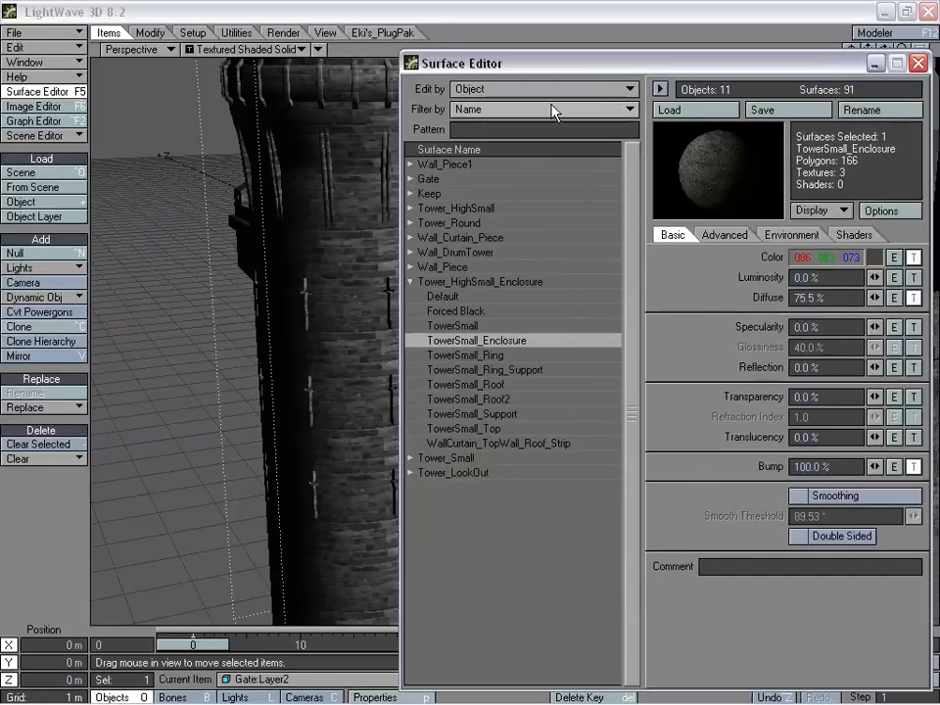
- Show the settings of the Gate object's Tower_Tower2 surface in the Surface Editor
{"action": "left_click", "coordinate": [411, 284]}
{"action": "left_click_drag", "start_coordinate": [506, 71], "coordinate": [567, 70]}
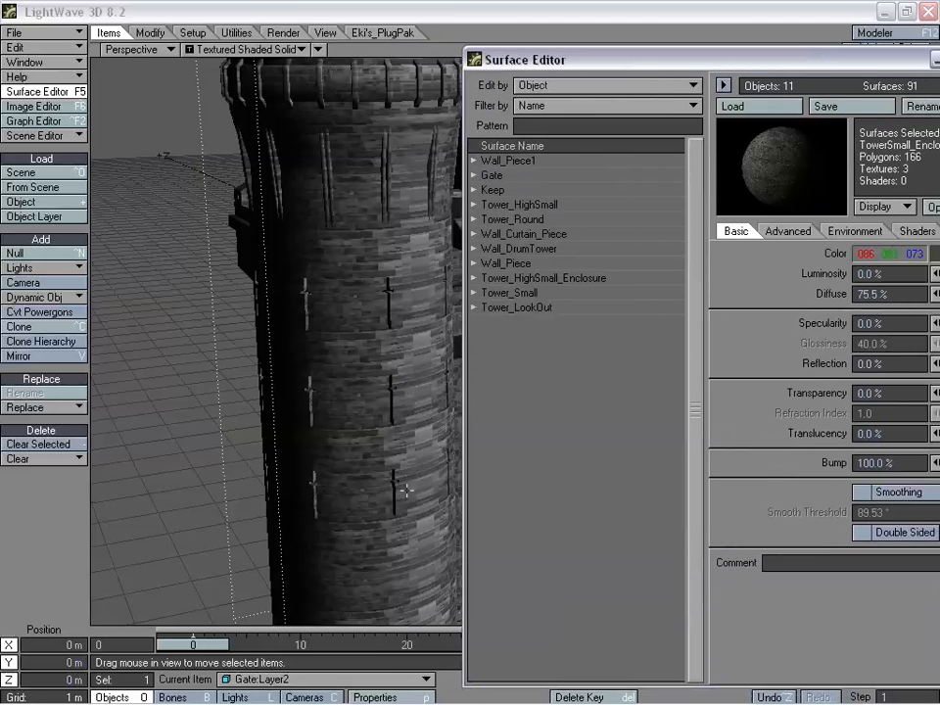
{"action": "left_click", "coordinate": [475, 175]}
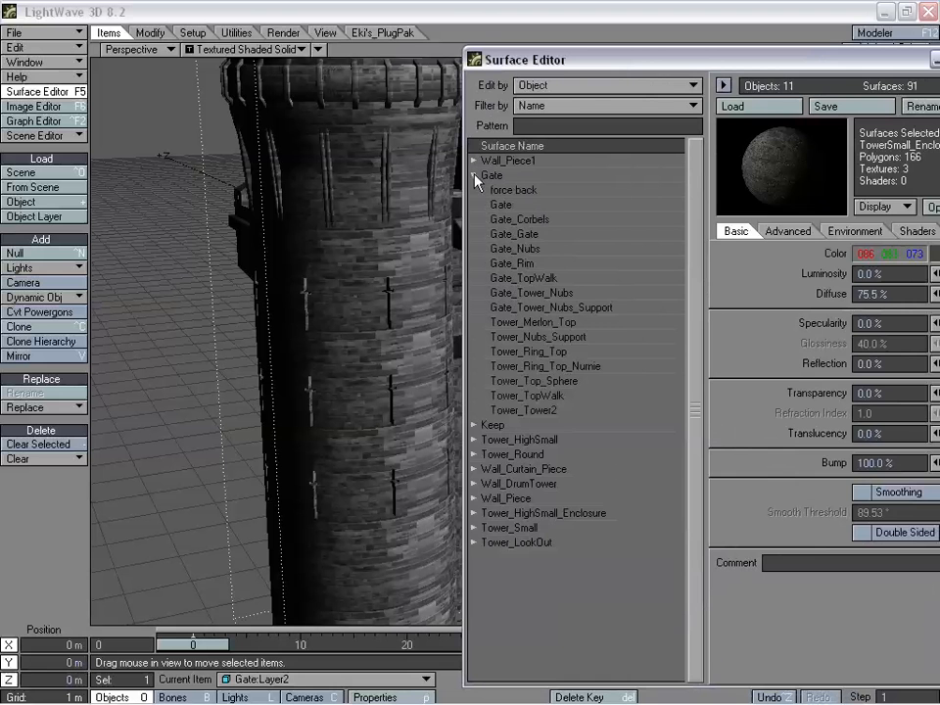
{"action": "left_click", "coordinate": [548, 413]}
{"action": "left_click_drag", "start_coordinate": [742, 64], "coordinate": [630, 47]}
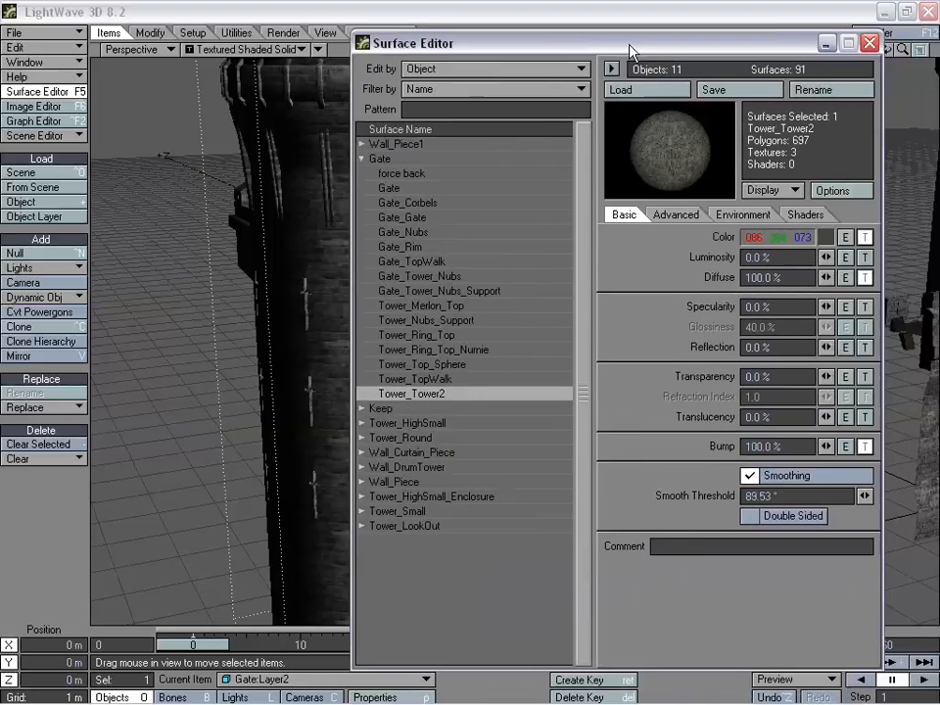
- Review the RandomTextures image layer in Tower_Tower2's color texture and the image map in its diffuse texture
{"action": "left_click", "coordinate": [865, 237]}
{"action": "left_click", "coordinate": [304, 240]}
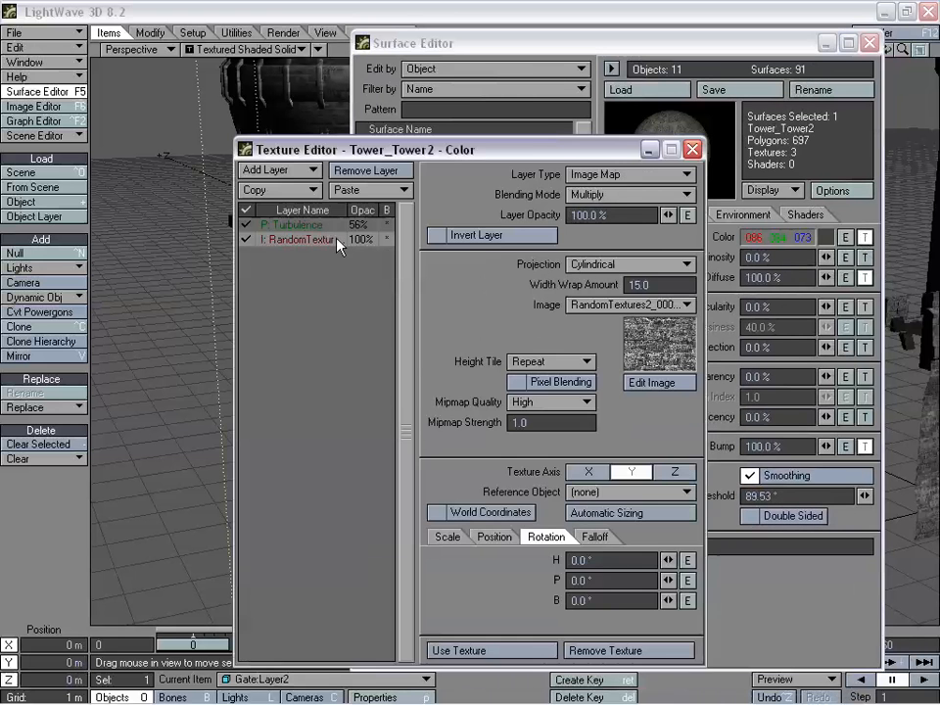
{"action": "left_click", "coordinate": [490, 651]}
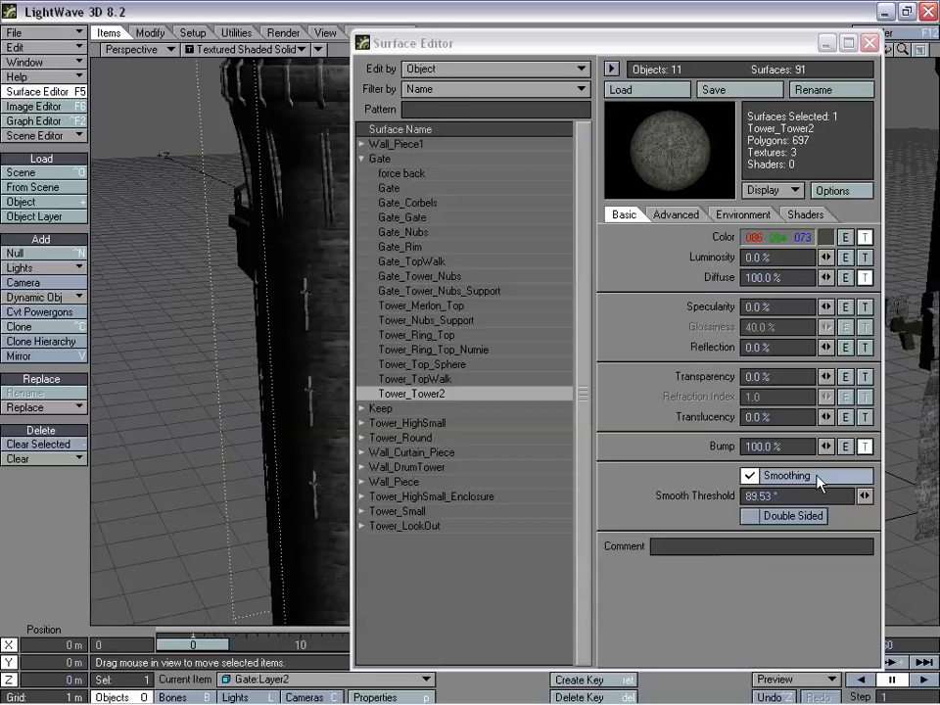
{"action": "left_click", "coordinate": [866, 278]}
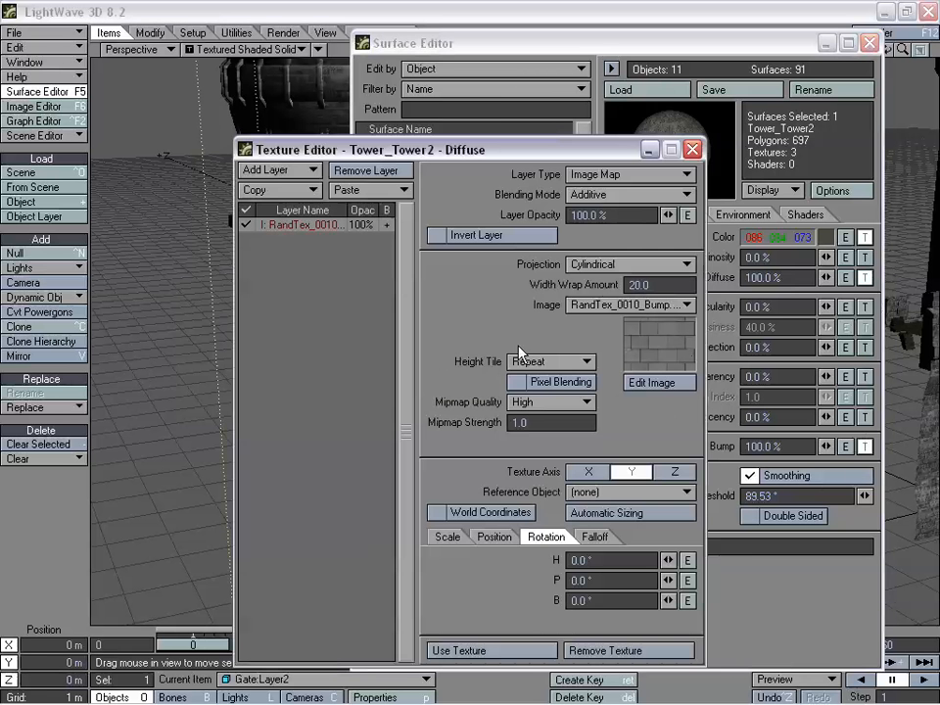
{"action": "left_click", "coordinate": [532, 650]}
- Inspect both image layers of Tower_Tower2's bump texture and their height tiling, and close the surface settings
{"action": "left_click", "coordinate": [866, 447]}
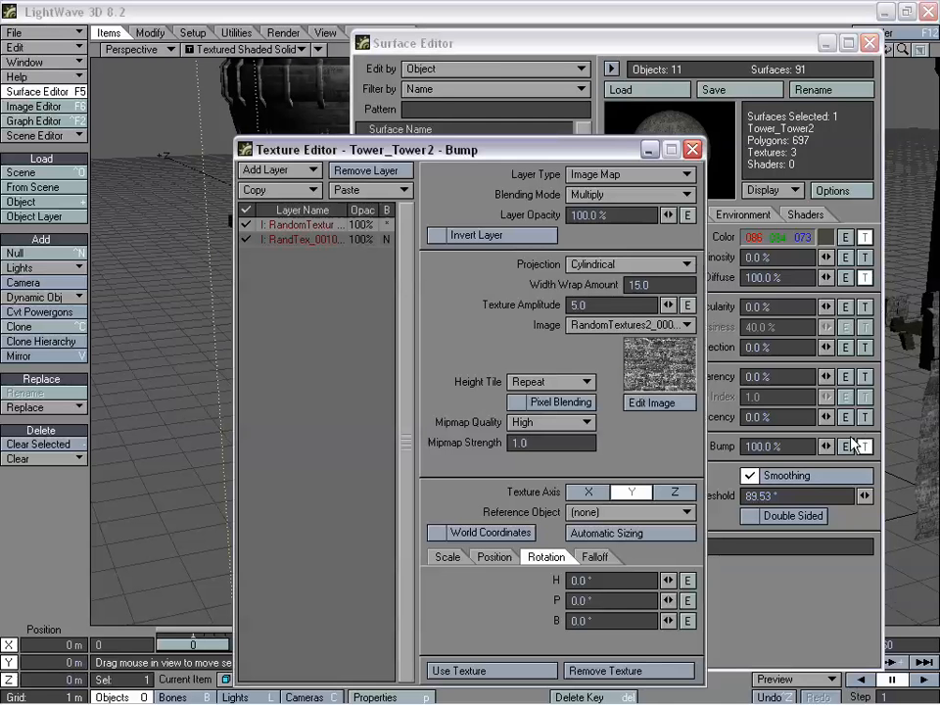
{"action": "left_click", "coordinate": [311, 242]}
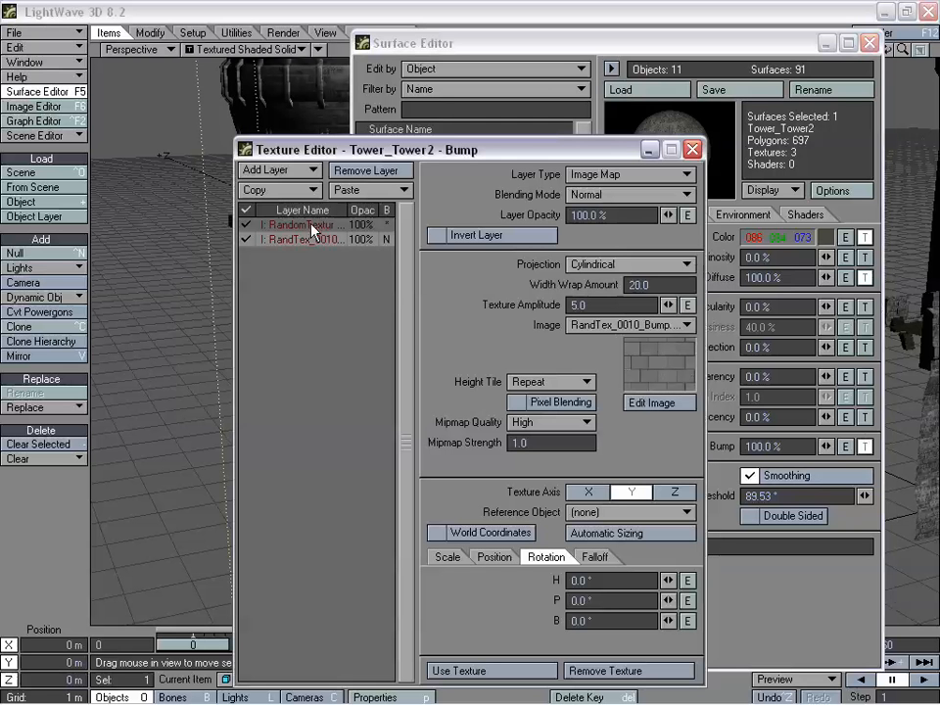
{"action": "left_click", "coordinate": [311, 227]}
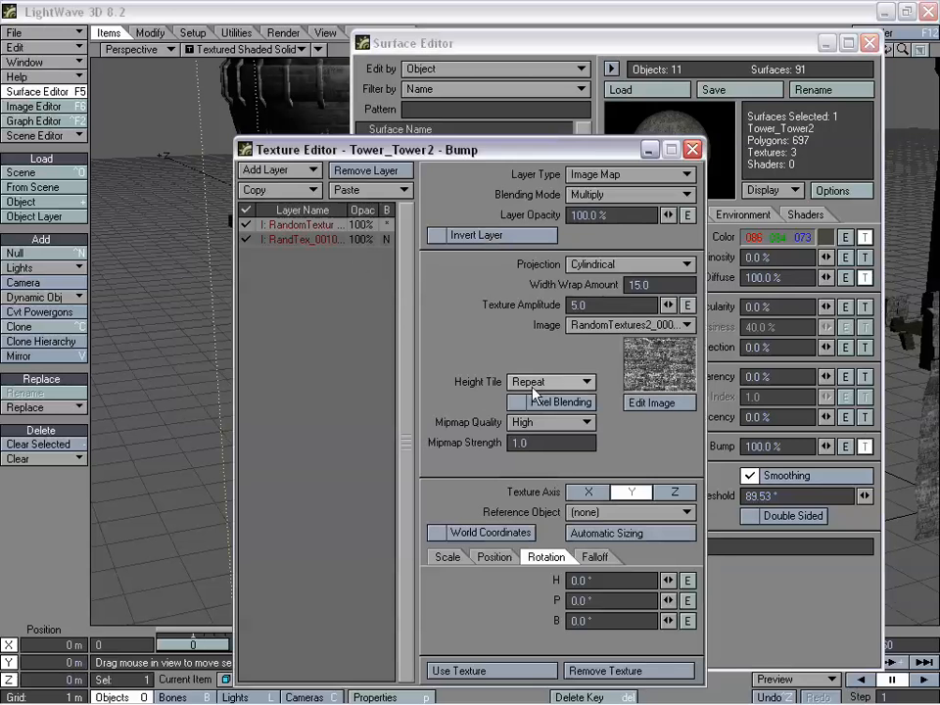
{"action": "left_click", "coordinate": [585, 382]}
{"action": "left_click", "coordinate": [615, 376]}
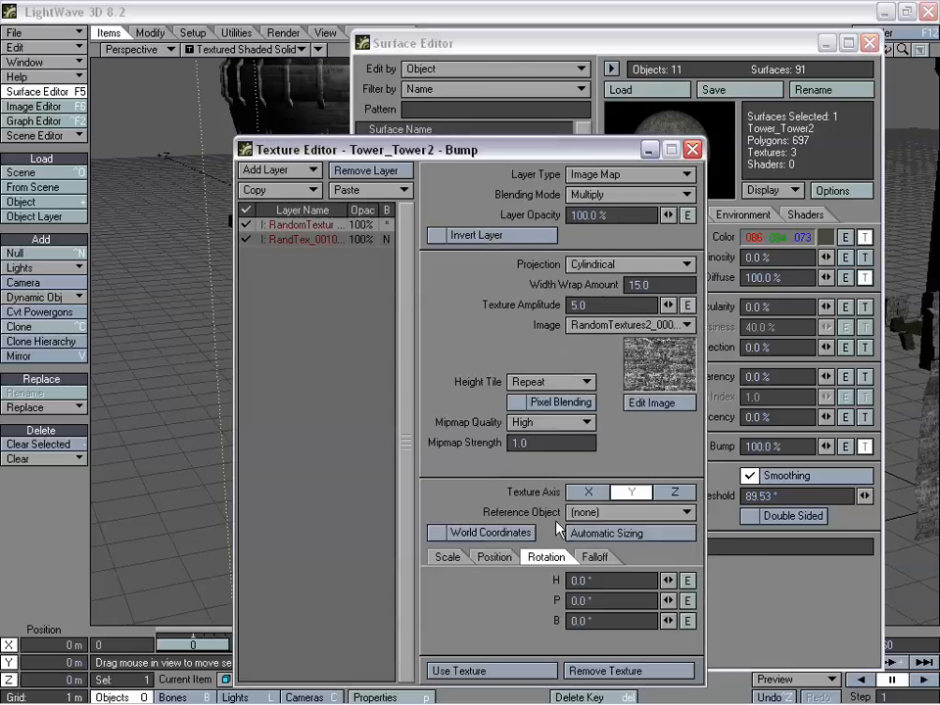
{"action": "left_click", "coordinate": [522, 669]}
{"action": "left_click", "coordinate": [866, 43]}
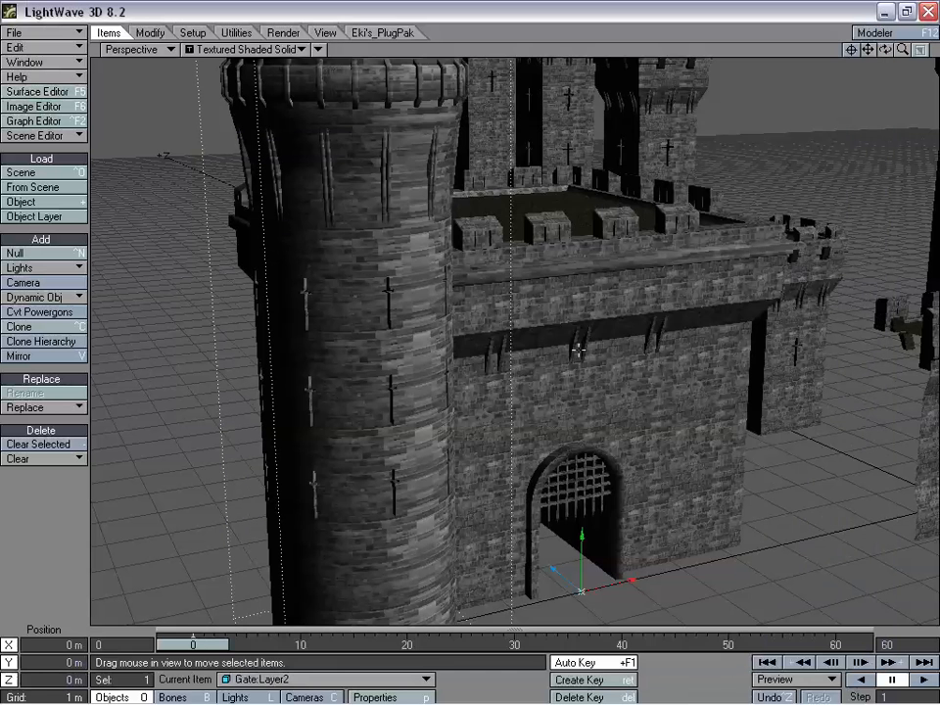
- Select the camera and show the scene through the Camera View
{"action": "left_click_drag", "start_coordinate": [581, 343], "coordinate": [581, 342]}
{"action": "key", "text": "z"}
{"action": "key", "text": "shift+c"}
{"action": "left_click_drag", "start_coordinate": [569, 401], "coordinate": [586, 402]}
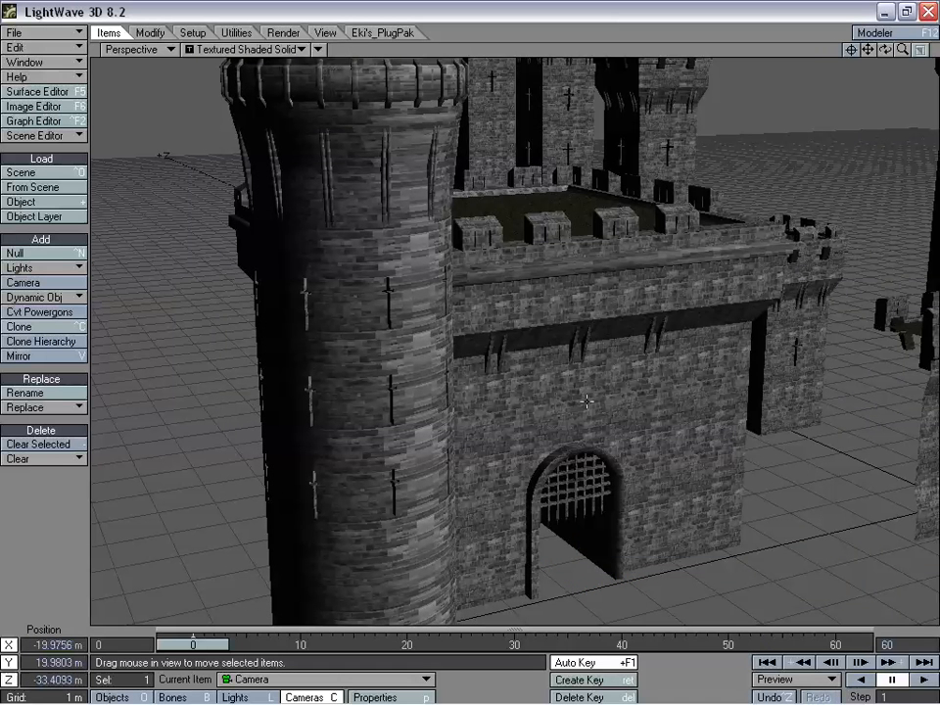
{"action": "left_click", "coordinate": [133, 49]}
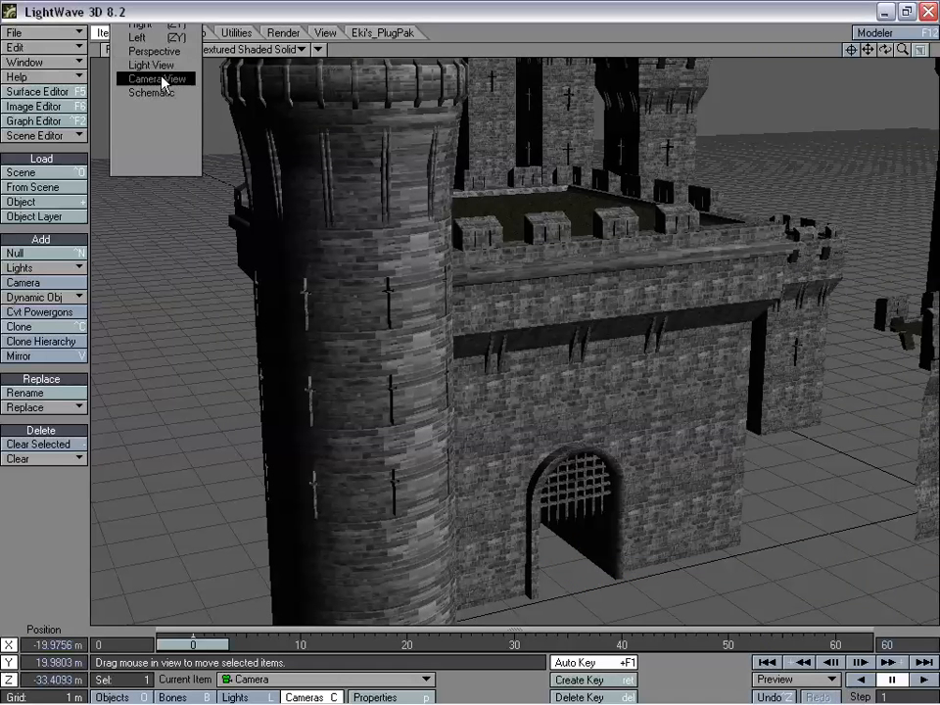
{"action": "left_click", "coordinate": [167, 77]}
- Move and rotate the camera to about X -11.5 m, Y 8.4 m, Z -9.4 m, framing the round gate tower closely
{"action": "left_click_drag", "start_coordinate": [523, 444], "coordinate": [572, 258]}
{"action": "right_click_drag", "start_coordinate": [524, 445], "coordinate": [524, 533]}
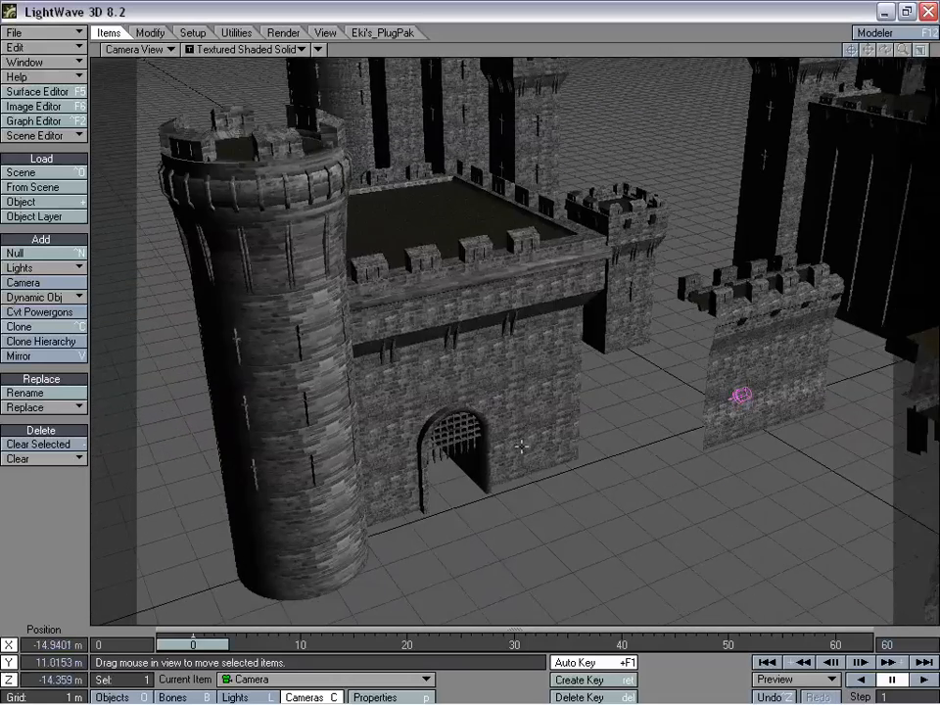
{"action": "key", "text": "y"}
{"action": "key", "text": "t"}
{"action": "left_click_drag", "start_coordinate": [523, 445], "coordinate": [574, 402]}
{"action": "right_click_drag", "start_coordinate": [523, 445], "coordinate": [523, 488]}
{"action": "left_click_drag", "start_coordinate": [523, 445], "coordinate": [524, 437]}
{"action": "left_click_drag", "start_coordinate": [283, 344], "coordinate": [287, 304]}
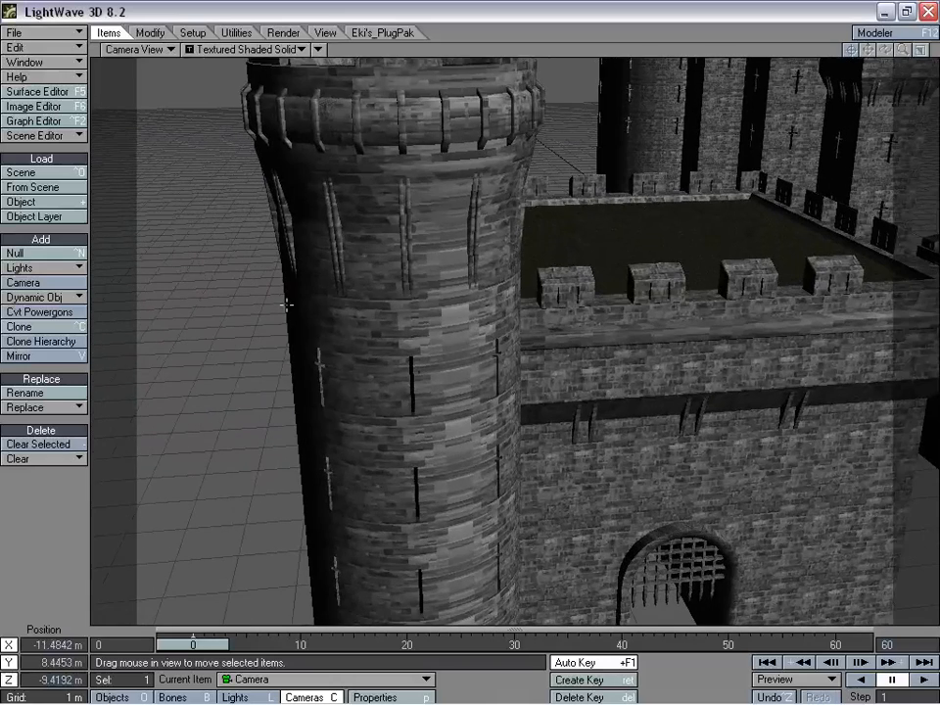
- Render the current frame, examine the tower's stone texture in the rendered image and close it
{"action": "left_click", "coordinate": [299, 33]}
{"action": "left_click", "coordinate": [38, 238]}
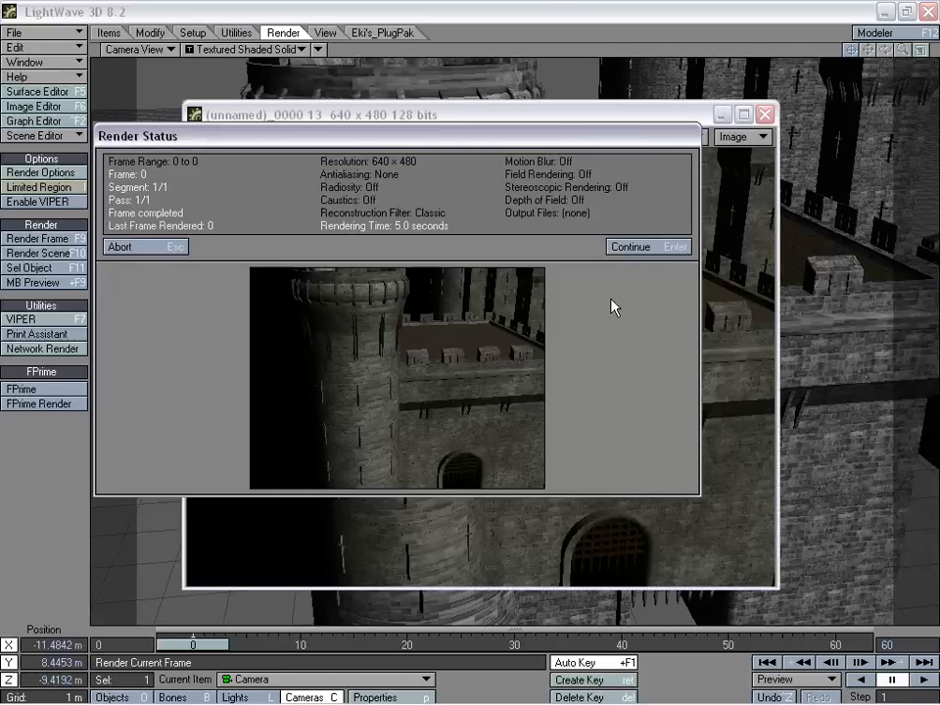
{"action": "left_click", "coordinate": [633, 248]}
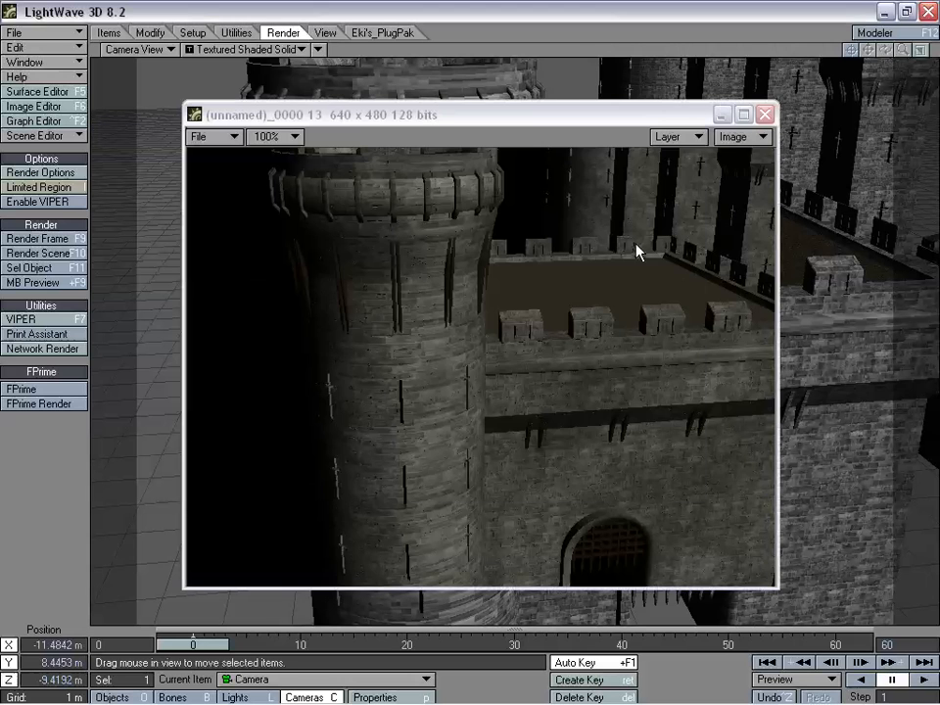
{"action": "left_click", "coordinate": [766, 114]}
- Pull the camera back to about X -5.2 m, Y 13.9 m, Z -33.4 m to frame the castle pieces from above
{"action": "left_click_drag", "start_coordinate": [648, 168], "coordinate": [643, 422]}
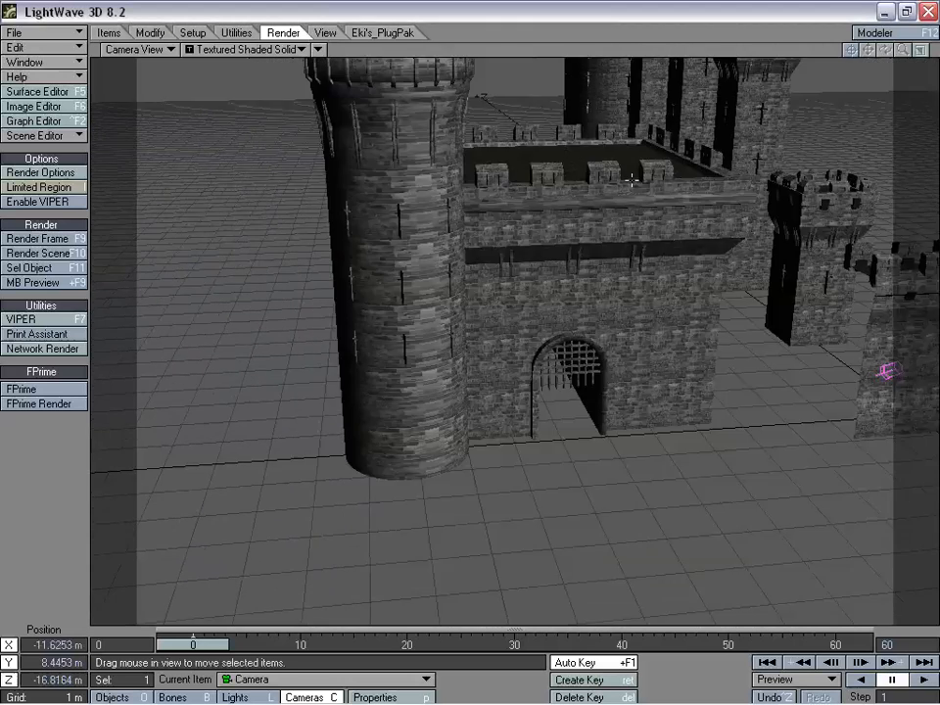
{"action": "right_click_drag", "start_coordinate": [642, 422], "coordinate": [643, 212]}
{"action": "left_click_drag", "start_coordinate": [642, 212], "coordinate": [904, 428]}
{"action": "right_click_drag", "start_coordinate": [903, 428], "coordinate": [903, 701]}
{"action": "right_click_drag", "start_coordinate": [591, 216], "coordinate": [590, 142]}
{"action": "left_click_drag", "start_coordinate": [596, 166], "coordinate": [584, 163]}
{"action": "left_click_drag", "start_coordinate": [634, 237], "coordinate": [613, 195]}
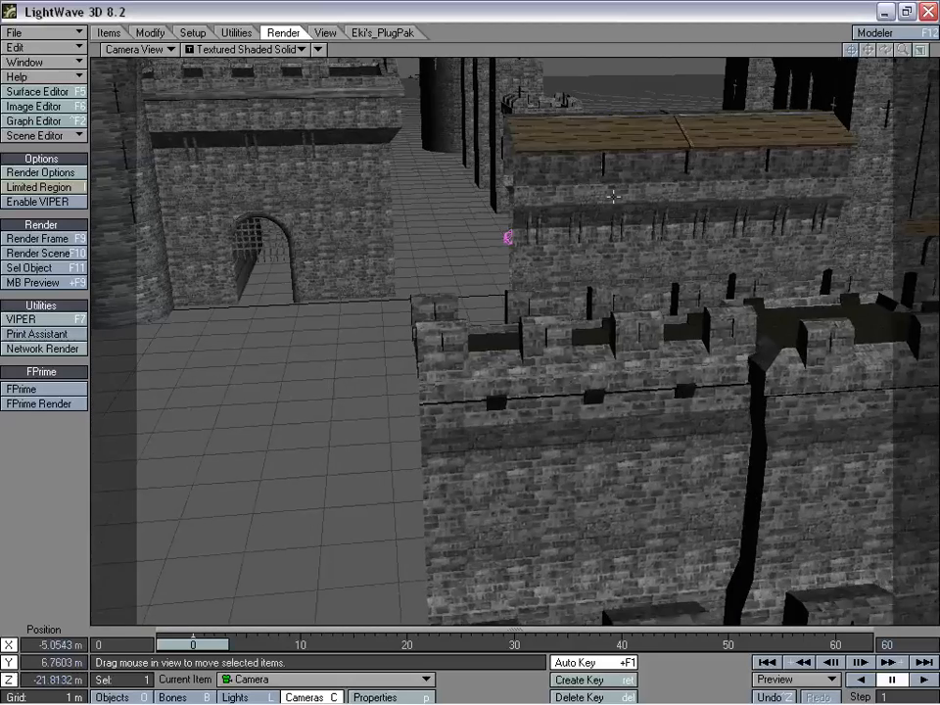
{"action": "right_click_drag", "start_coordinate": [582, 408], "coordinate": [582, 300]}
{"action": "left_click_drag", "start_coordinate": [582, 300], "coordinate": [571, 490]}
{"action": "left_click_drag", "start_coordinate": [520, 312], "coordinate": [524, 345]}
{"action": "right_click_drag", "start_coordinate": [524, 345], "coordinate": [524, 212]}
{"action": "left_click_drag", "start_coordinate": [524, 211], "coordinate": [495, 196]}
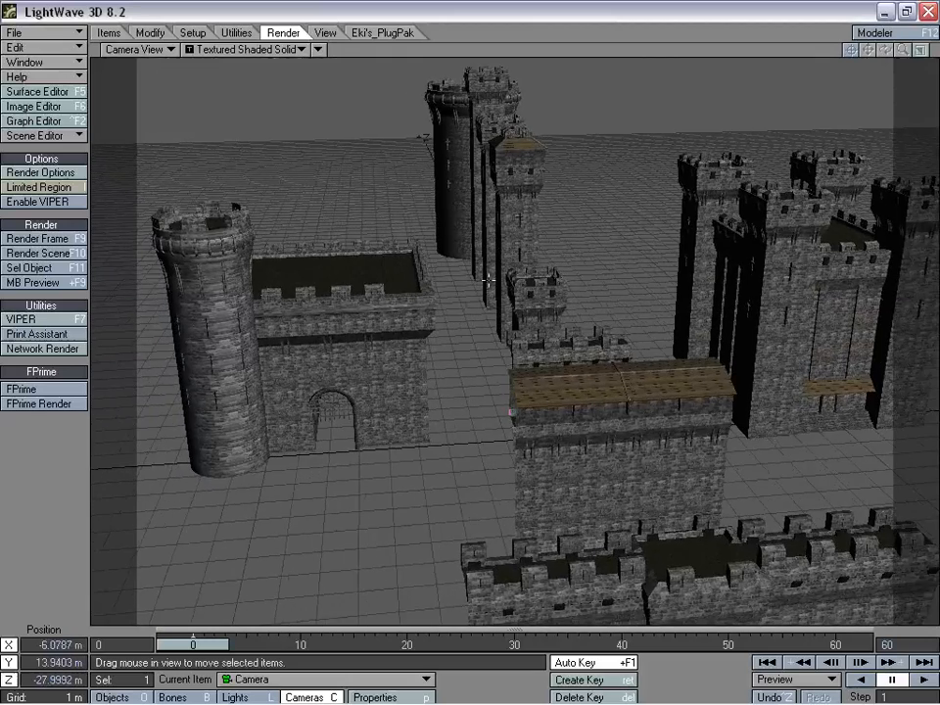
{"action": "left_click_drag", "start_coordinate": [606, 372], "coordinate": [576, 312]}
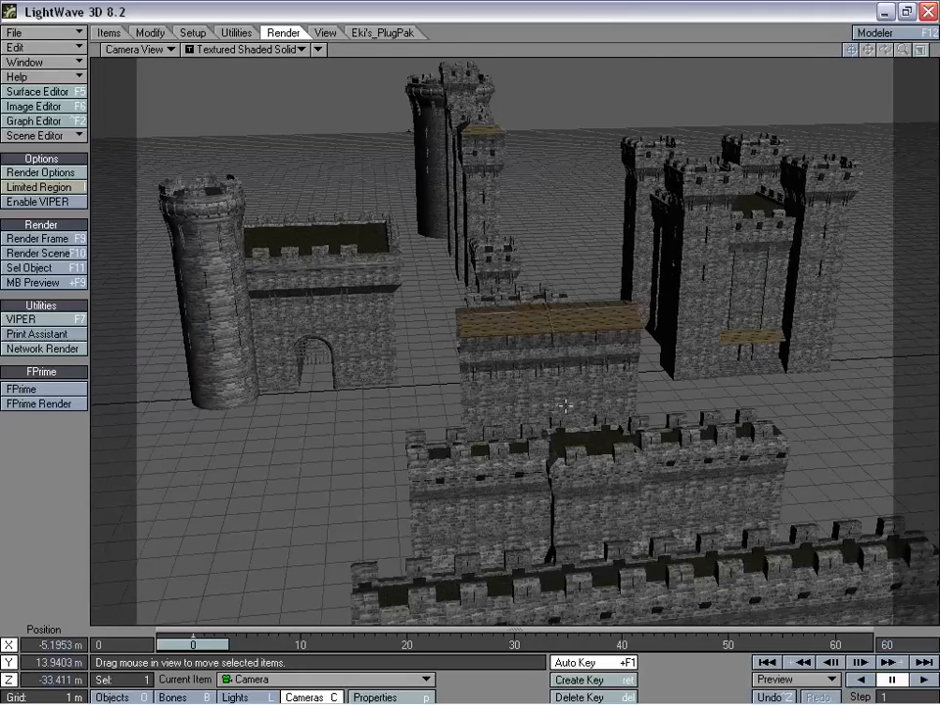
- Inspect the RandomTextures image layer in the color texture of Wall_Piece1's Wall surface
{"action": "left_click", "coordinate": [37, 91]}
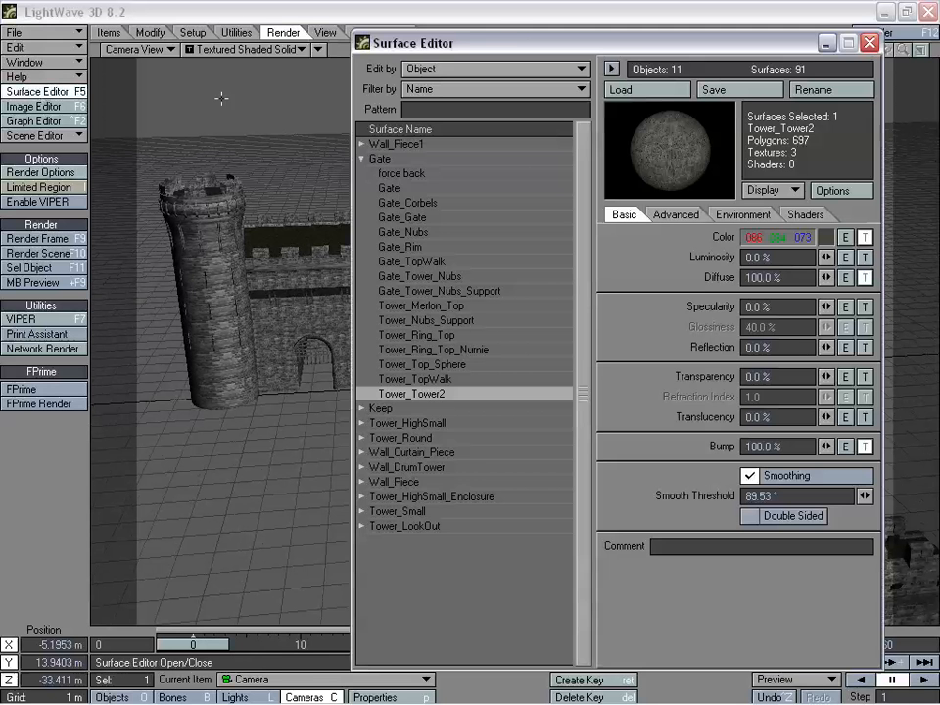
{"action": "left_click_drag", "start_coordinate": [519, 44], "coordinate": [455, 37]}
{"action": "left_click", "coordinate": [297, 152]}
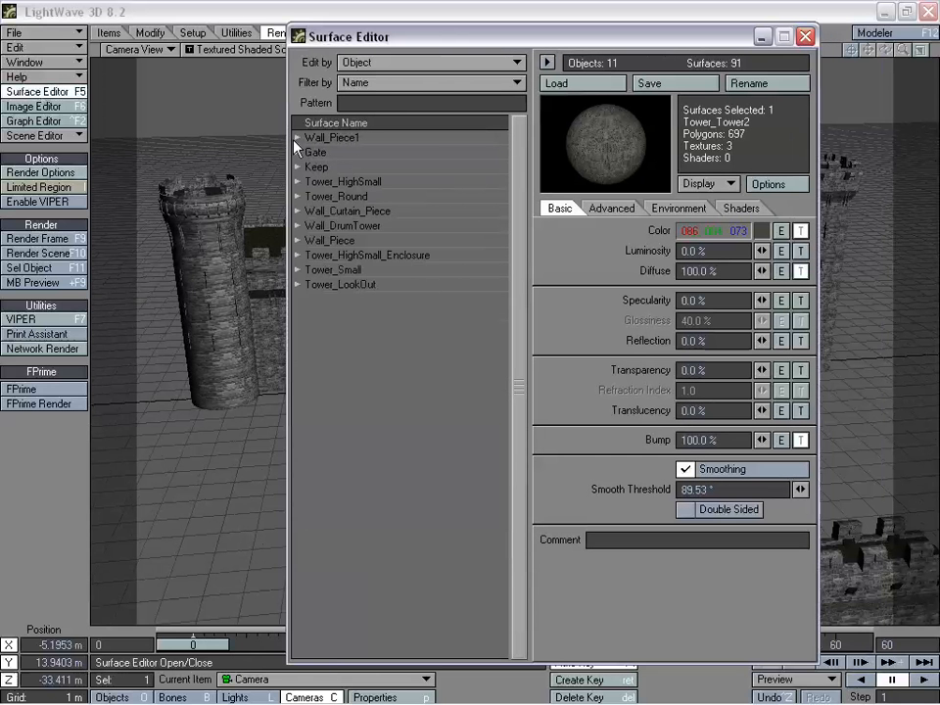
{"action": "left_click", "coordinate": [297, 137]}
{"action": "left_click", "coordinate": [319, 154]}
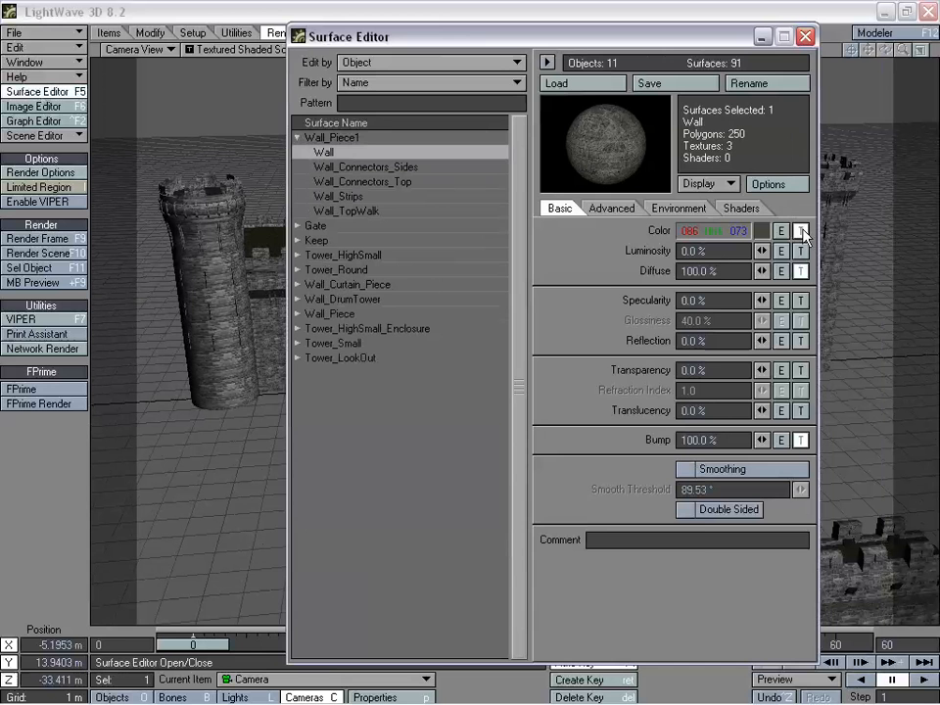
{"action": "left_click", "coordinate": [804, 235]}
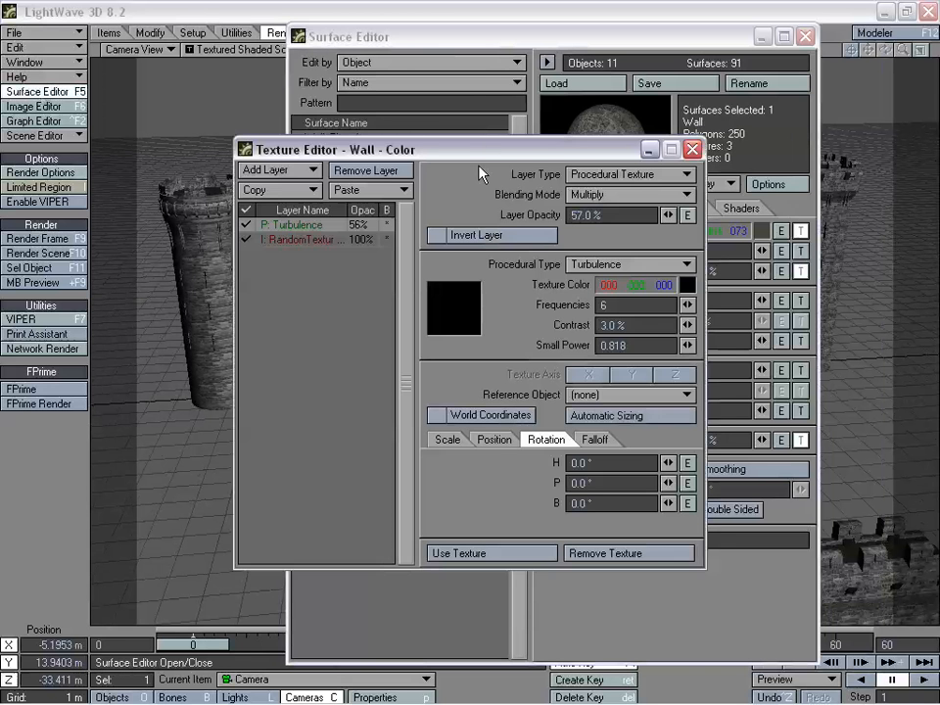
{"action": "left_click_drag", "start_coordinate": [491, 149], "coordinate": [454, 151]}
{"action": "left_click", "coordinate": [300, 245]}
- View RandomTextures2_0009_Bump.jpg from the Image Editor at 25% and examine its brick pattern
{"action": "left_click", "coordinate": [34, 106]}
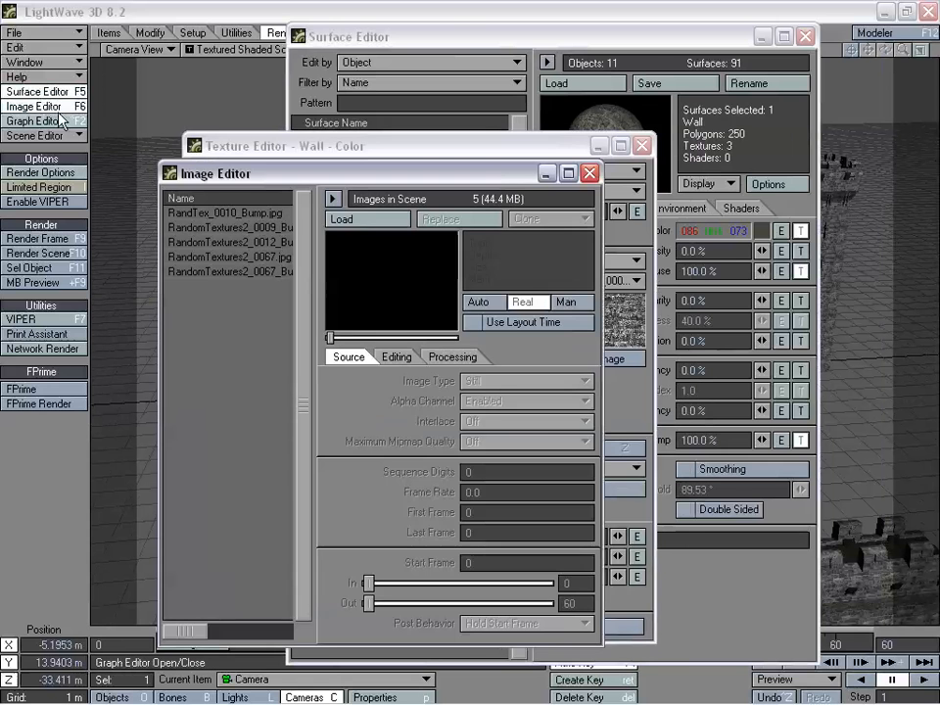
{"action": "left_click", "coordinate": [241, 227]}
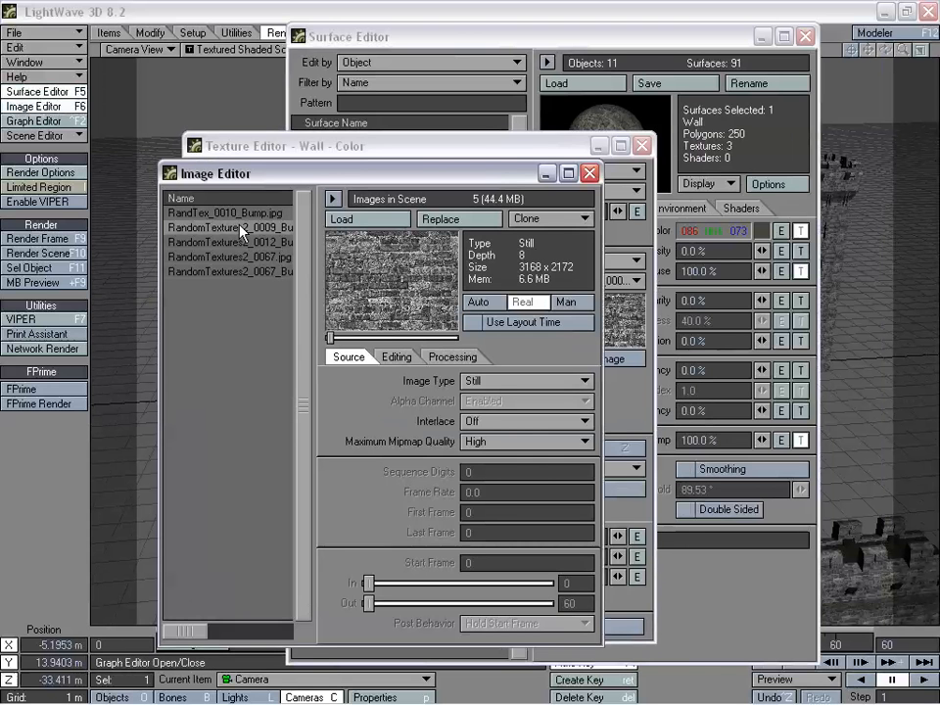
{"action": "double_click", "coordinate": [411, 282]}
{"action": "left_click", "coordinate": [266, 136]}
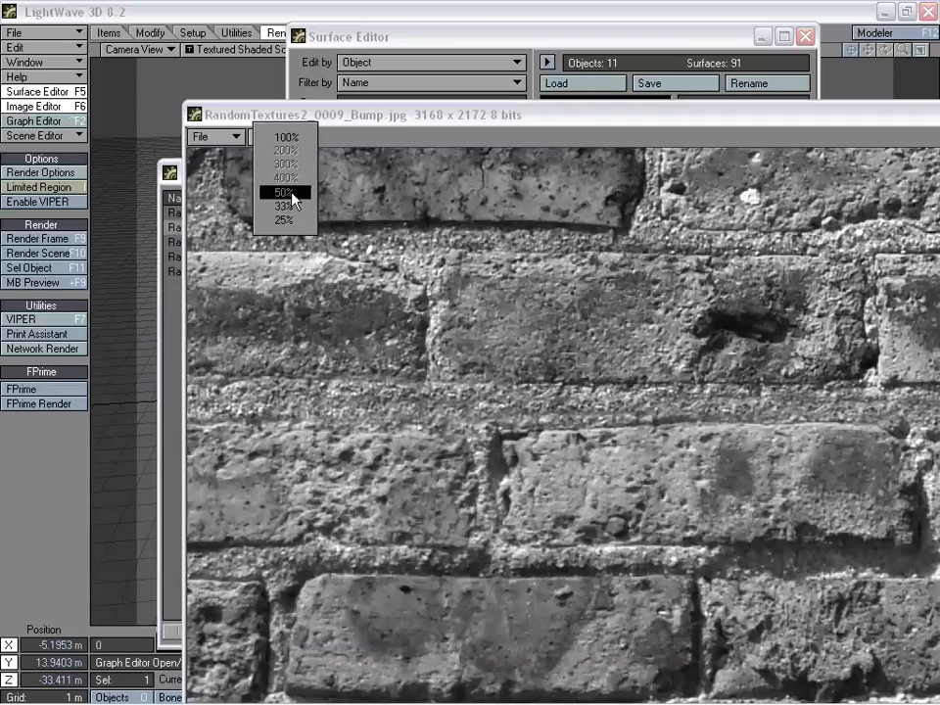
{"action": "left_click", "coordinate": [288, 220]}
{"action": "left_click_drag", "start_coordinate": [453, 120], "coordinate": [316, 71]}
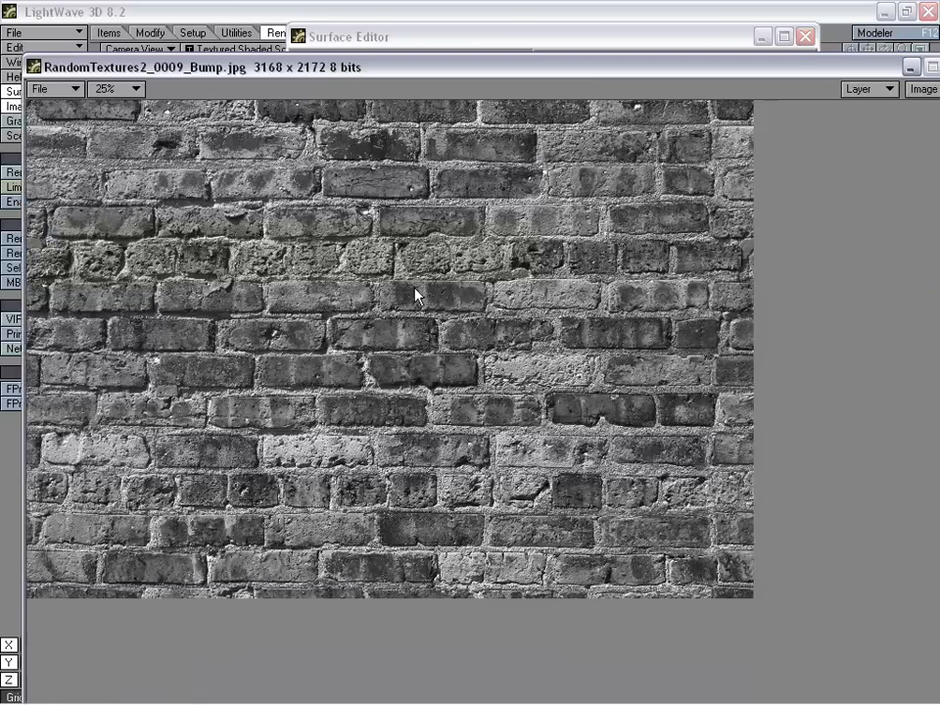
{"action": "left_click_drag", "start_coordinate": [596, 75], "coordinate": [531, 84]}
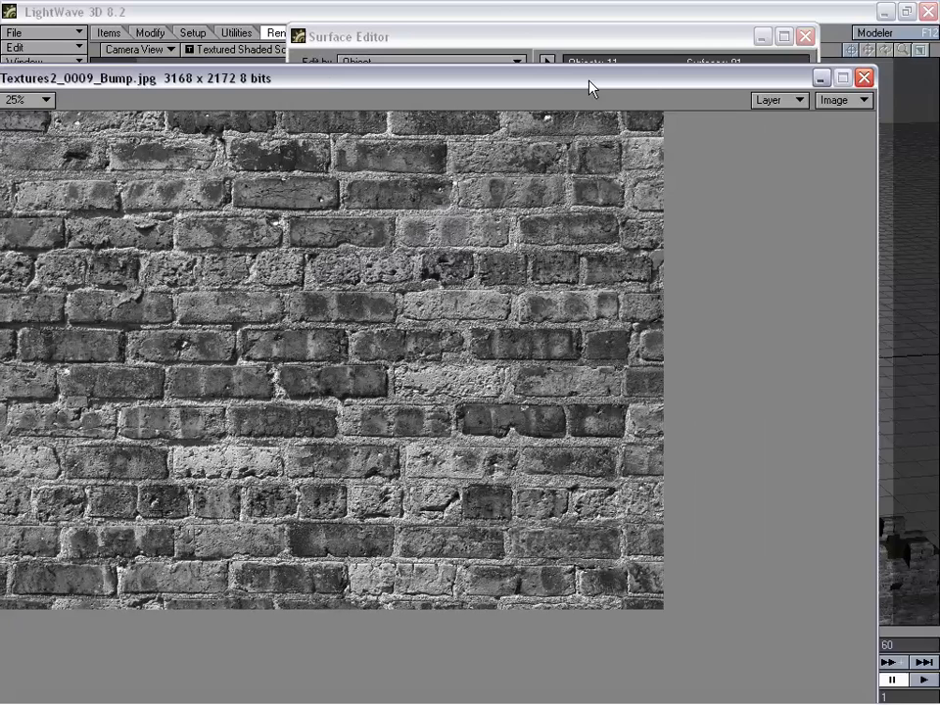
{"action": "left_click_drag", "start_coordinate": [589, 87], "coordinate": [631, 94]}
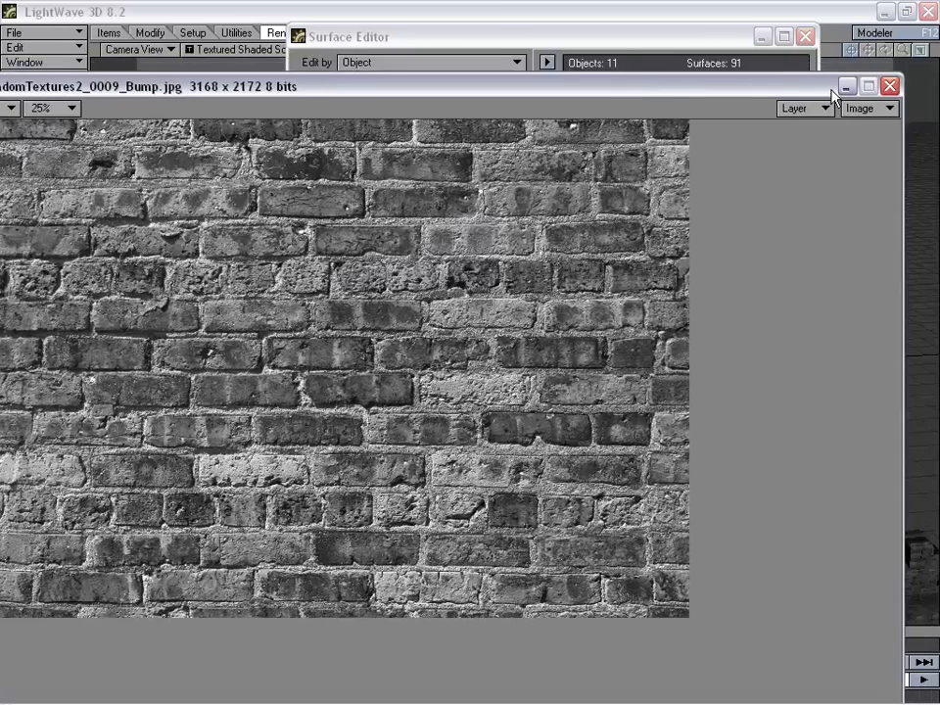
- View RandomTextures2_0012_Bump.jpg at 25%, examine its stone slab and joint pattern, and close the image
{"action": "left_click", "coordinate": [890, 86]}
{"action": "left_click", "coordinate": [252, 244]}
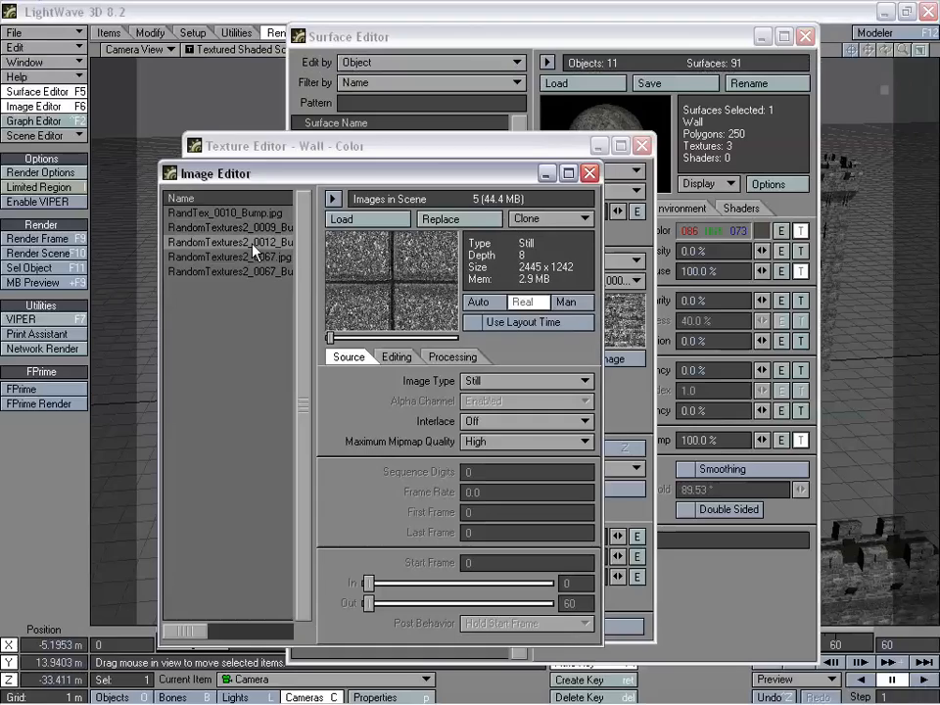
{"action": "double_click", "coordinate": [396, 276]}
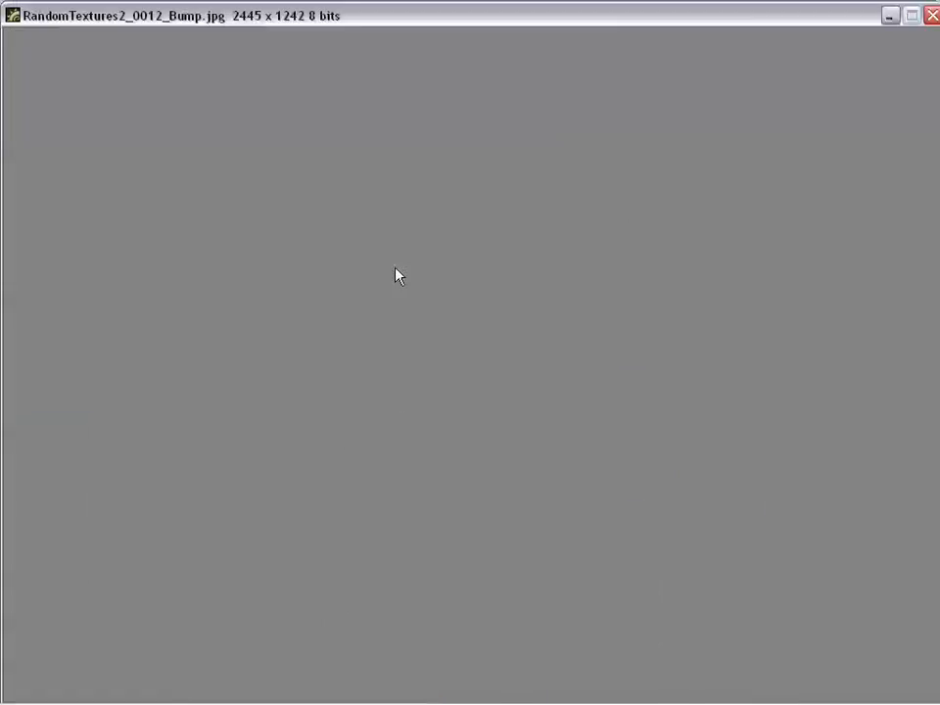
{"action": "left_click", "coordinate": [98, 37]}
{"action": "left_click", "coordinate": [112, 94]}
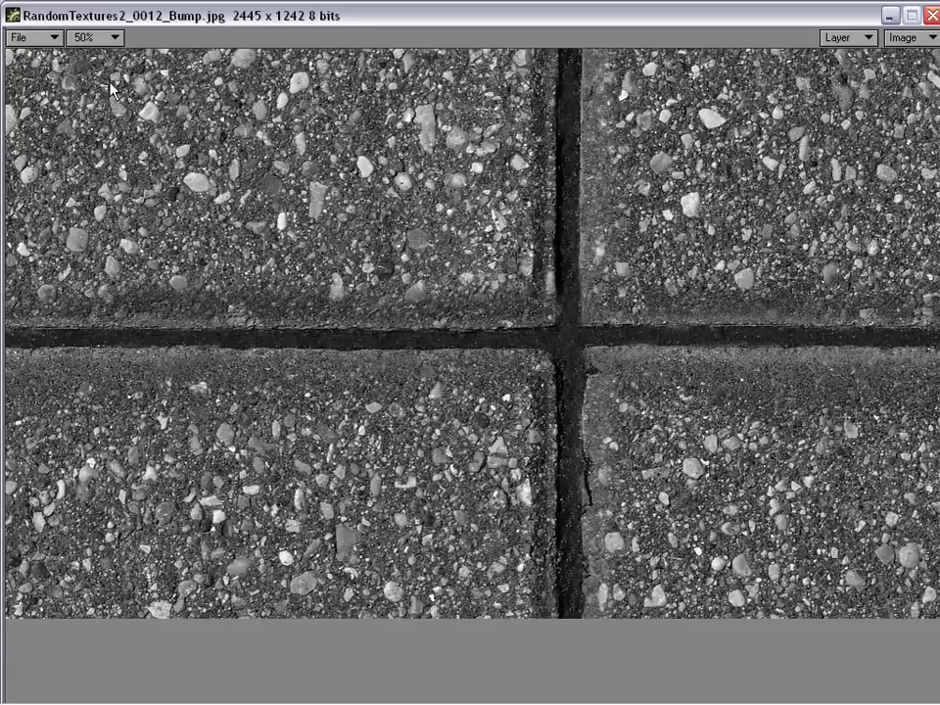
{"action": "left_click", "coordinate": [103, 39]}
{"action": "left_click", "coordinate": [118, 62]}
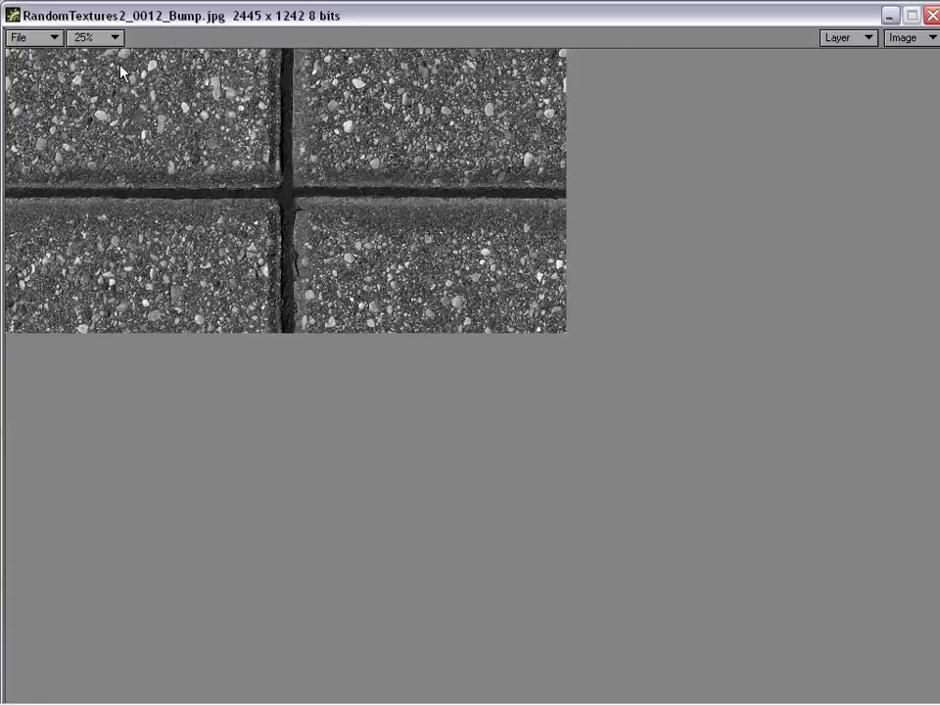
{"action": "double_click", "coordinate": [357, 20]}
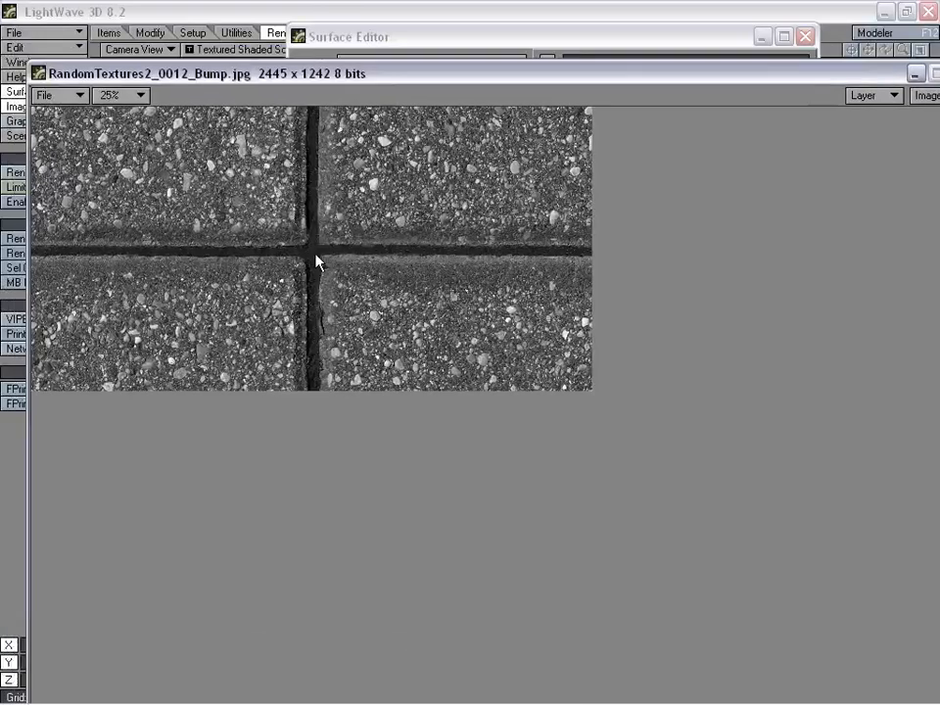
{"action": "left_click_drag", "start_coordinate": [412, 76], "coordinate": [332, 87]}
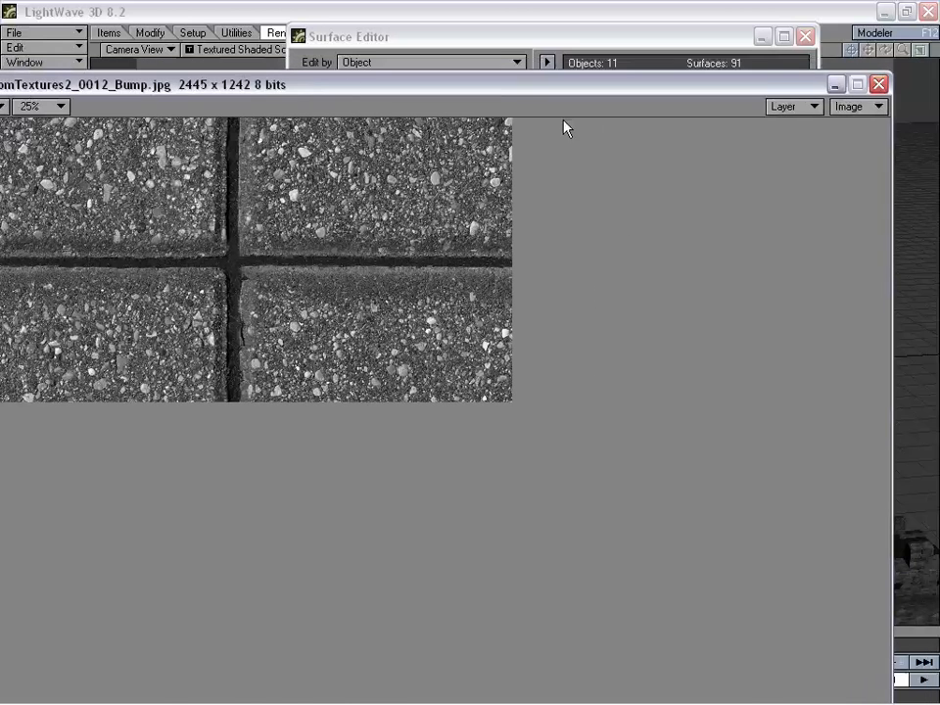
{"action": "left_click", "coordinate": [878, 84]}
- Preview RandomTextures2_0067.jpg, then examine the wood plank pattern of RandomTextures2_0067_Bump.jpg at 25%
{"action": "left_click", "coordinate": [264, 257]}
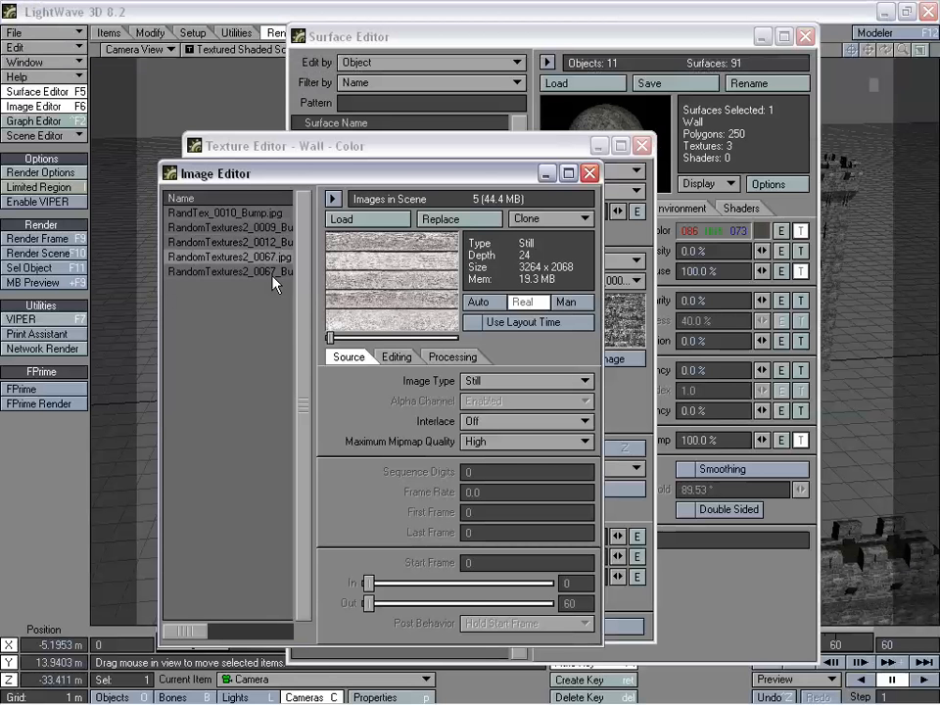
{"action": "left_click", "coordinate": [263, 271]}
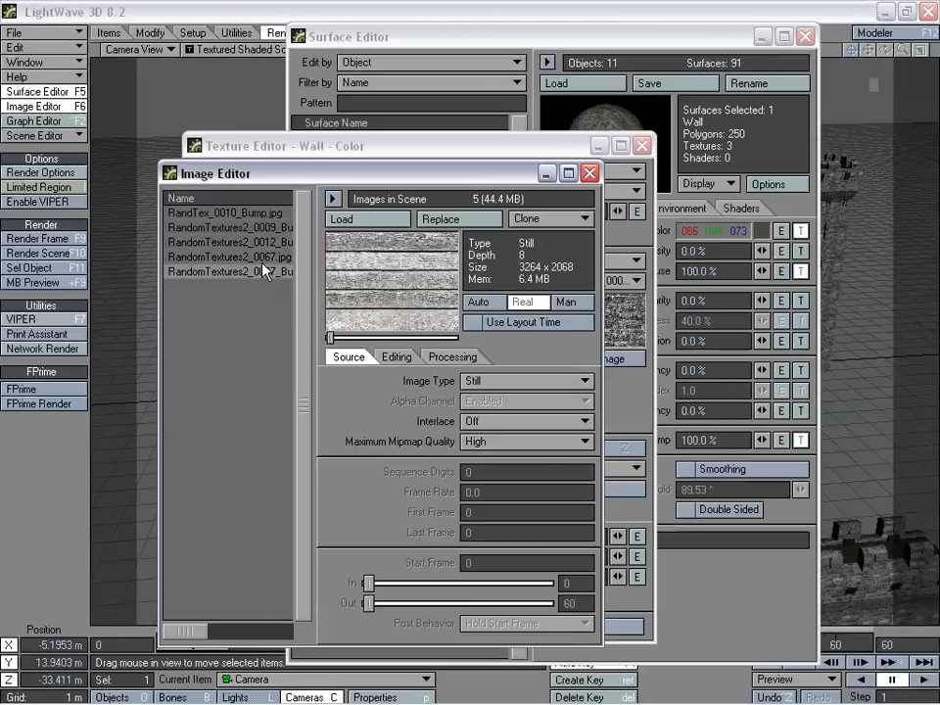
{"action": "double_click", "coordinate": [378, 279]}
{"action": "left_click", "coordinate": [96, 40]}
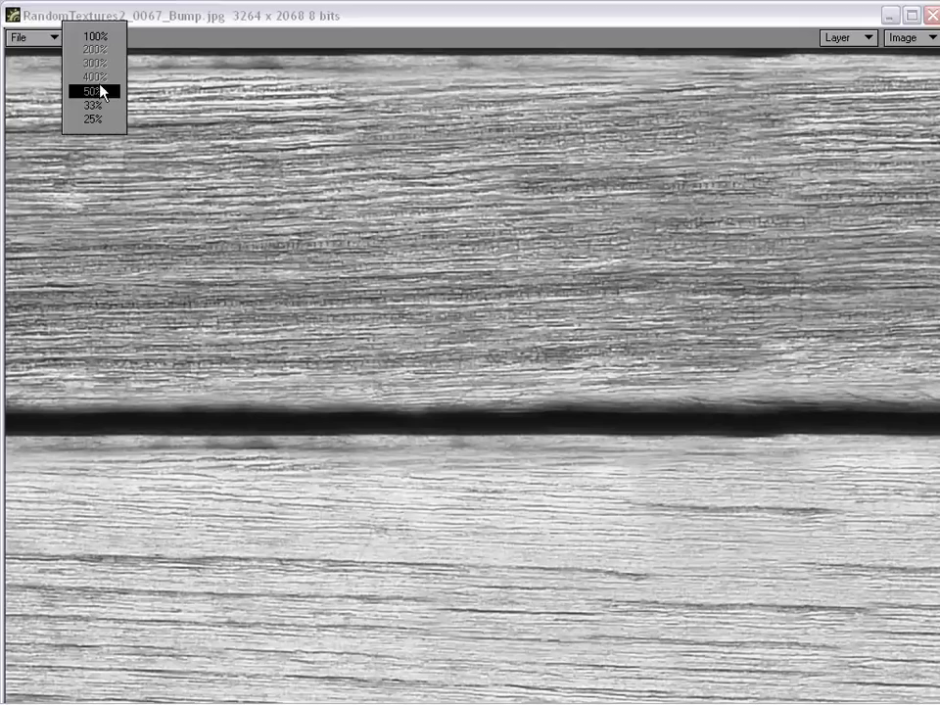
{"action": "left_click", "coordinate": [98, 119]}
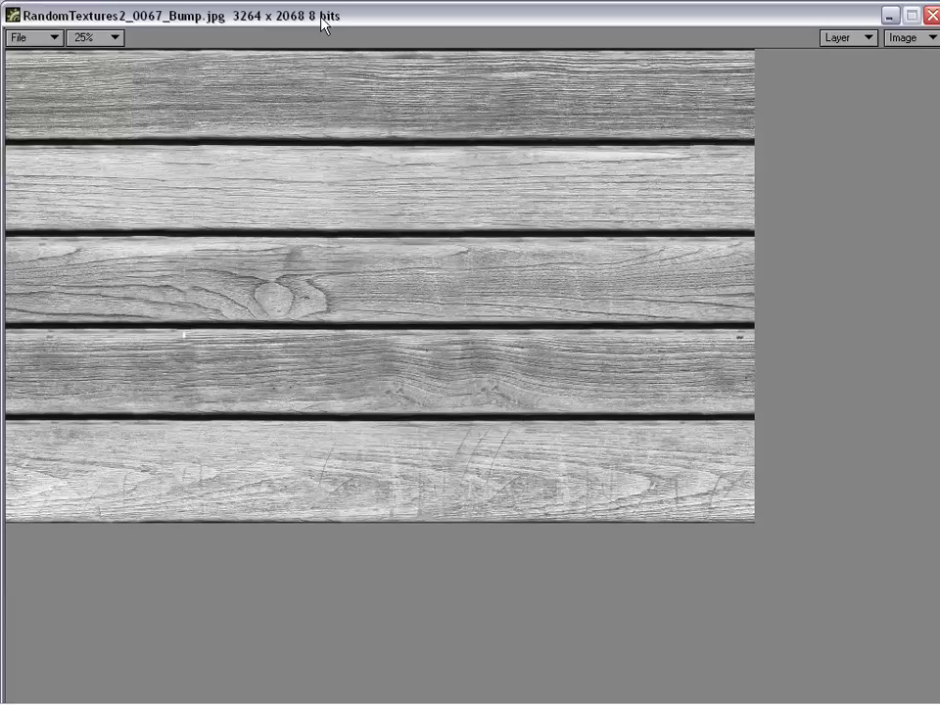
{"action": "left_click_drag", "start_coordinate": [322, 16], "coordinate": [274, 64]}
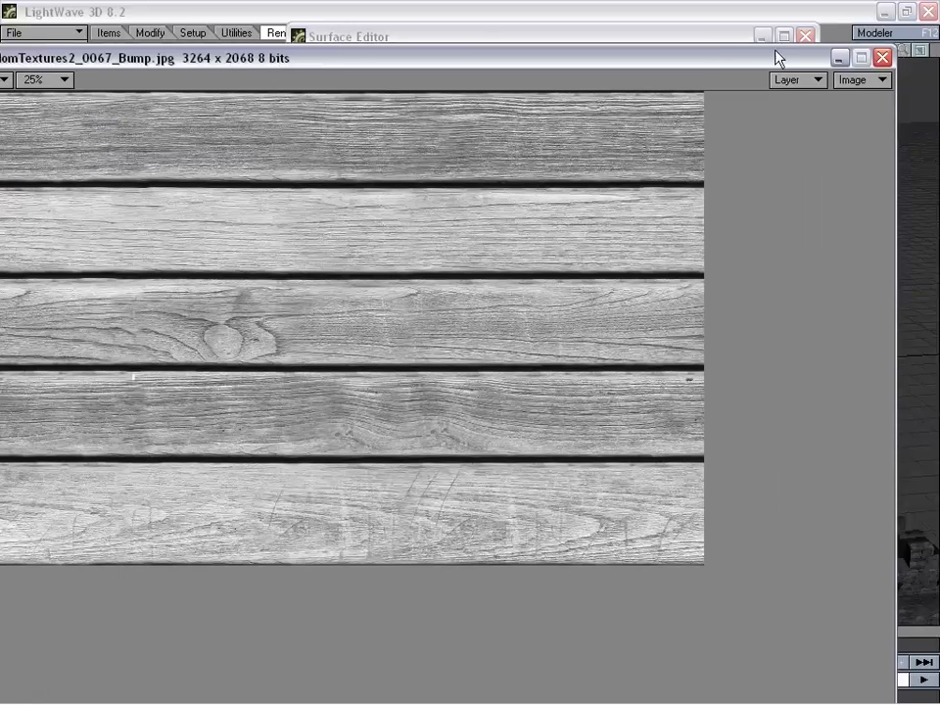
{"action": "mouse_move", "coordinate": [707, 60]}
{"action": "left_mouse_down"}
{"action": "mouse_move", "coordinate": [779, 59]}
{"action": "mouse_move", "coordinate": [718, 59]}
{"action": "left_mouse_up"}
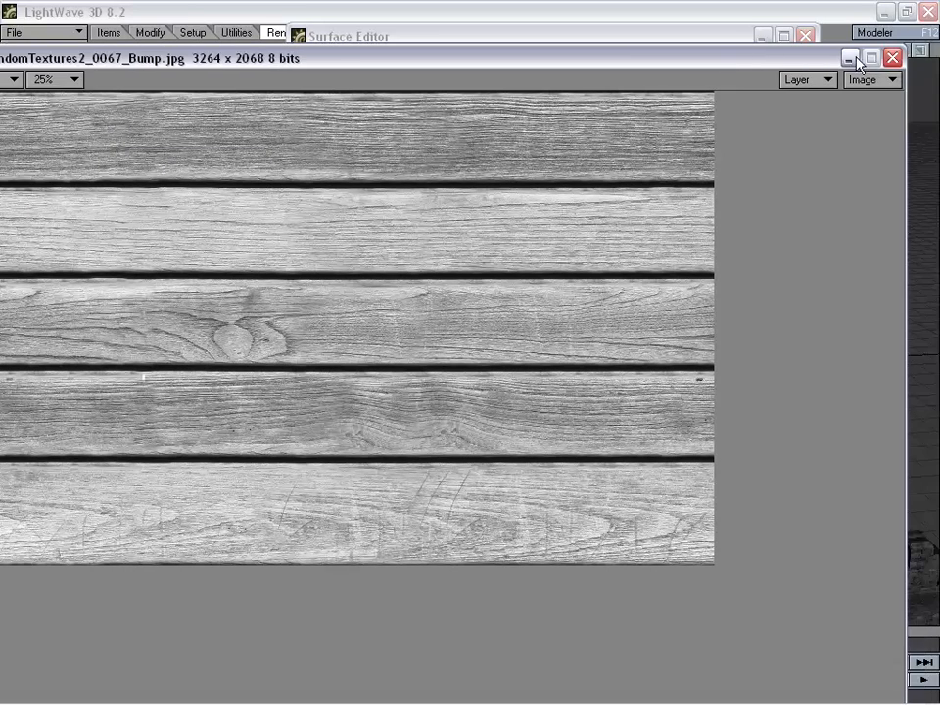
{"action": "left_click", "coordinate": [862, 62]}
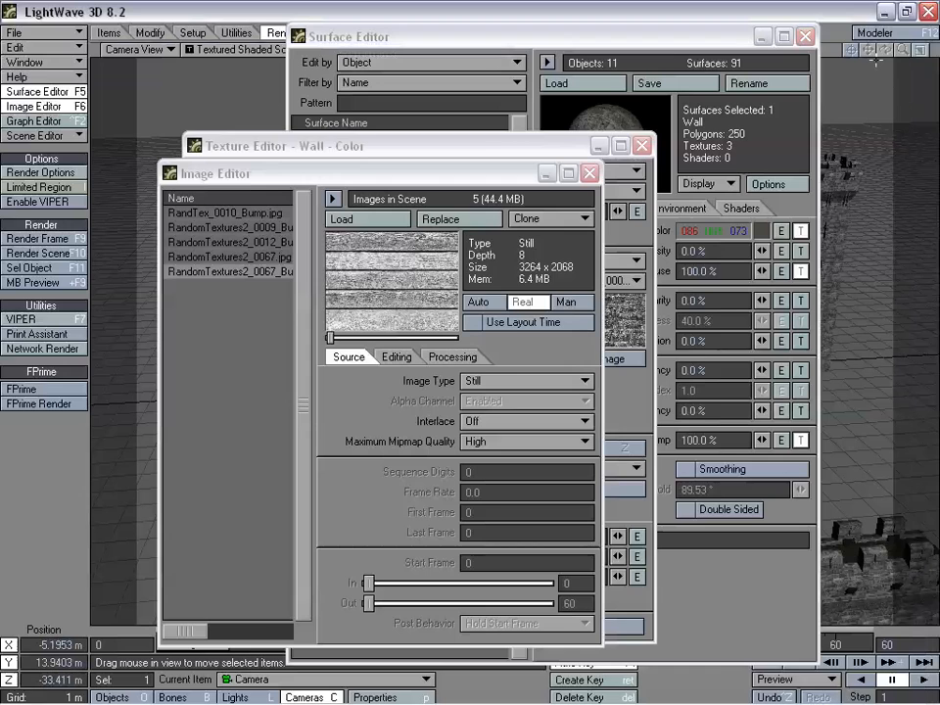
- View the block pattern of RandTex_0010_Bump.jpg at 25% and close the Image Editor
{"action": "left_click", "coordinate": [244, 221]}
{"action": "double_click", "coordinate": [387, 274]}
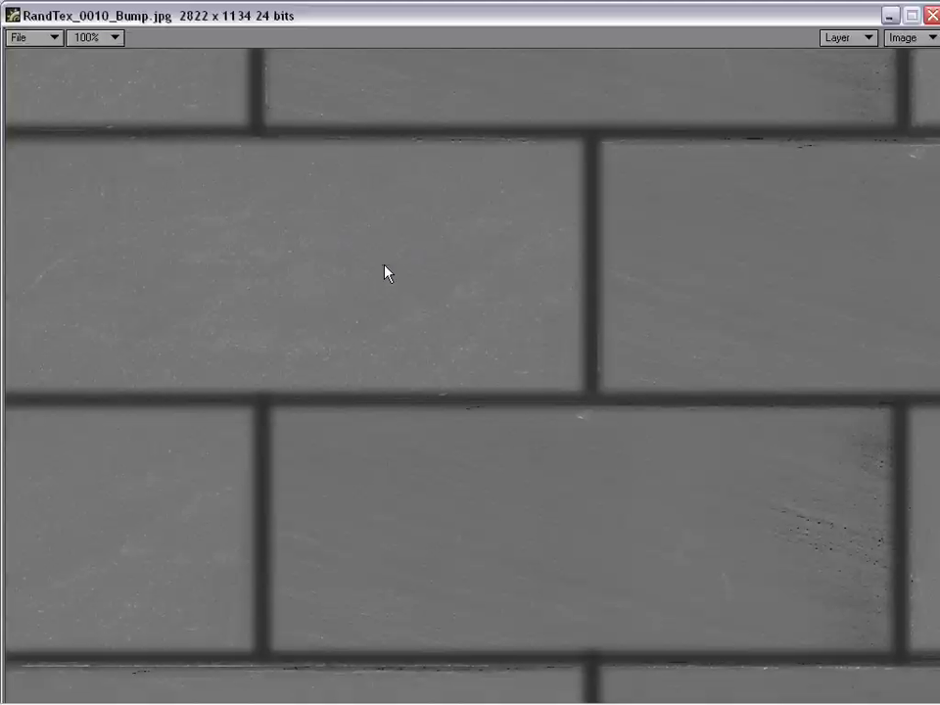
{"action": "left_click", "coordinate": [99, 39]}
{"action": "left_click", "coordinate": [97, 125]}
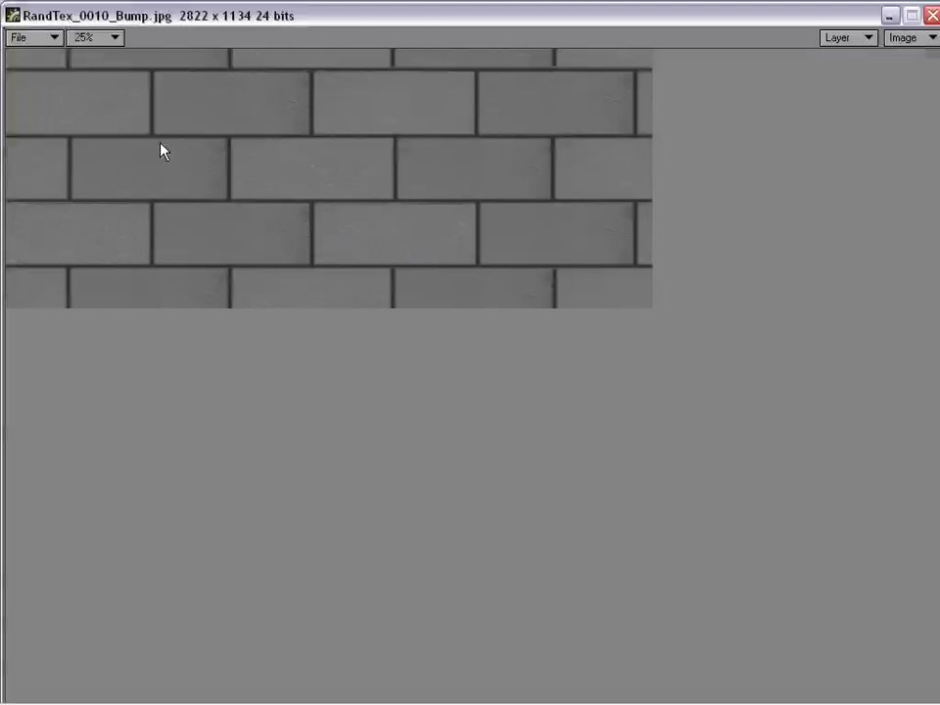
{"action": "left_click", "coordinate": [932, 16]}
{"action": "left_click", "coordinate": [590, 175]}
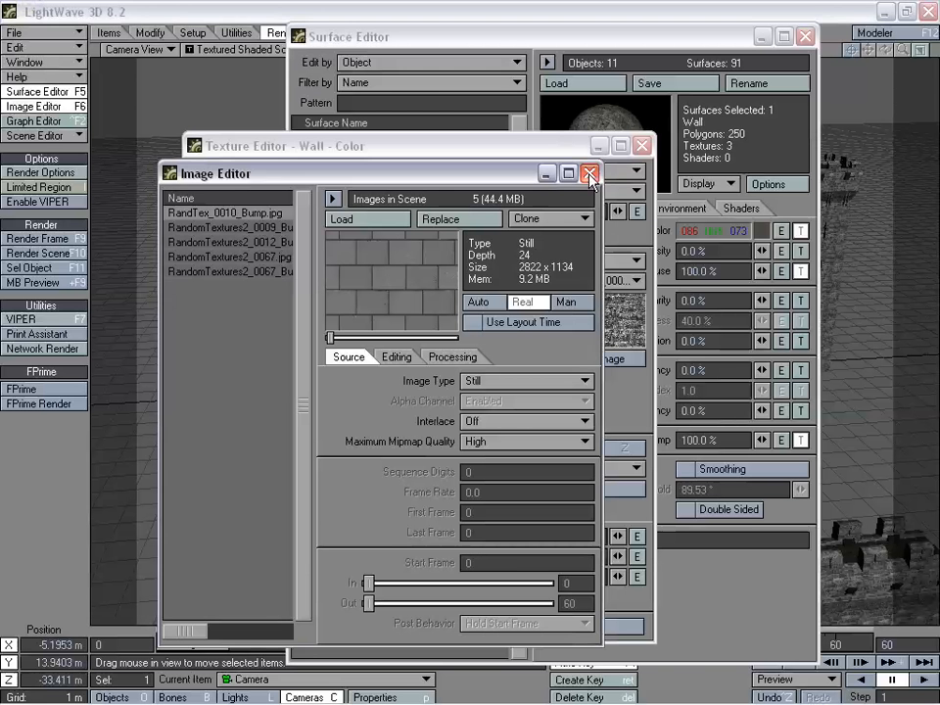
- Inspect the brick image map and Turbulence layers of the Wall color texture, and close the texture and surface editors
{"action": "left_click_drag", "start_coordinate": [496, 144], "coordinate": [513, 134]}
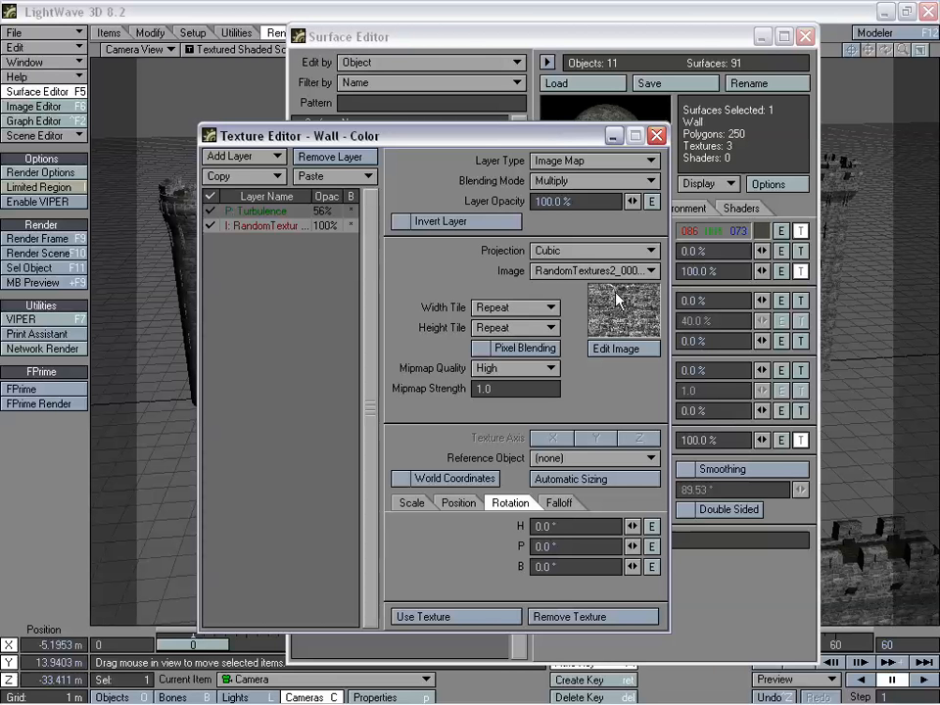
{"action": "left_click_drag", "start_coordinate": [531, 137], "coordinate": [505, 143]}
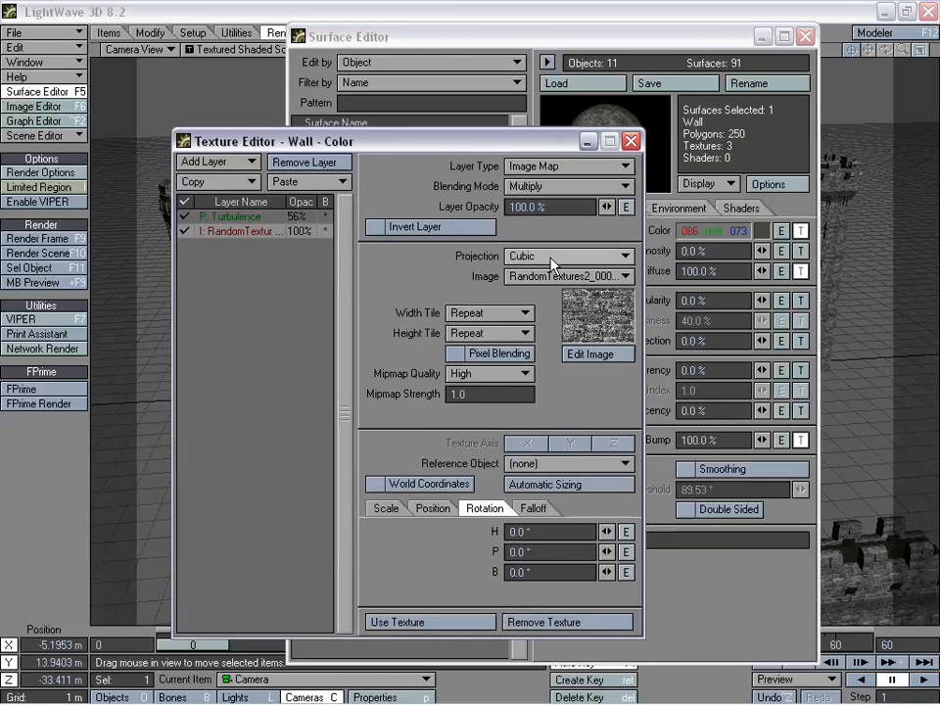
{"action": "left_click_drag", "start_coordinate": [402, 146], "coordinate": [444, 150]}
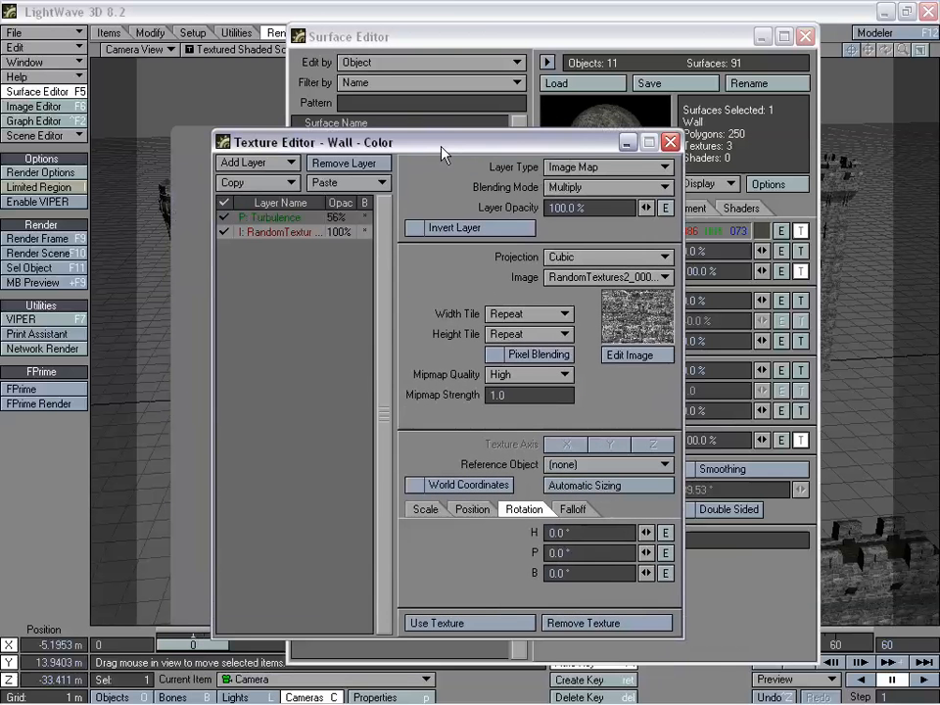
{"action": "left_click", "coordinate": [292, 226]}
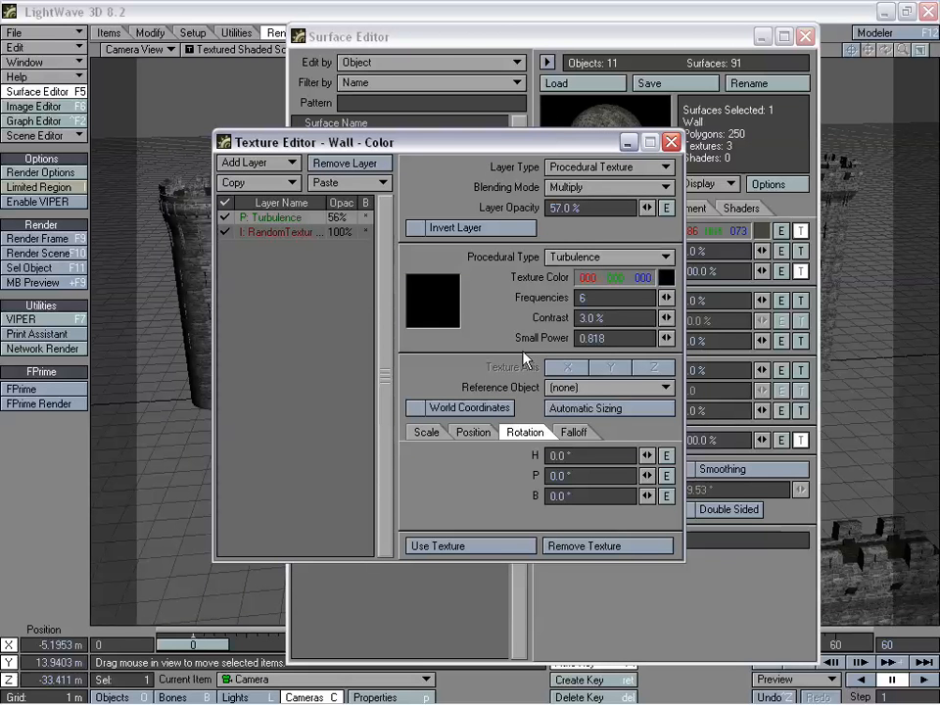
{"action": "left_click", "coordinate": [483, 552]}
{"action": "left_click_drag", "start_coordinate": [485, 44], "coordinate": [210, 62]}
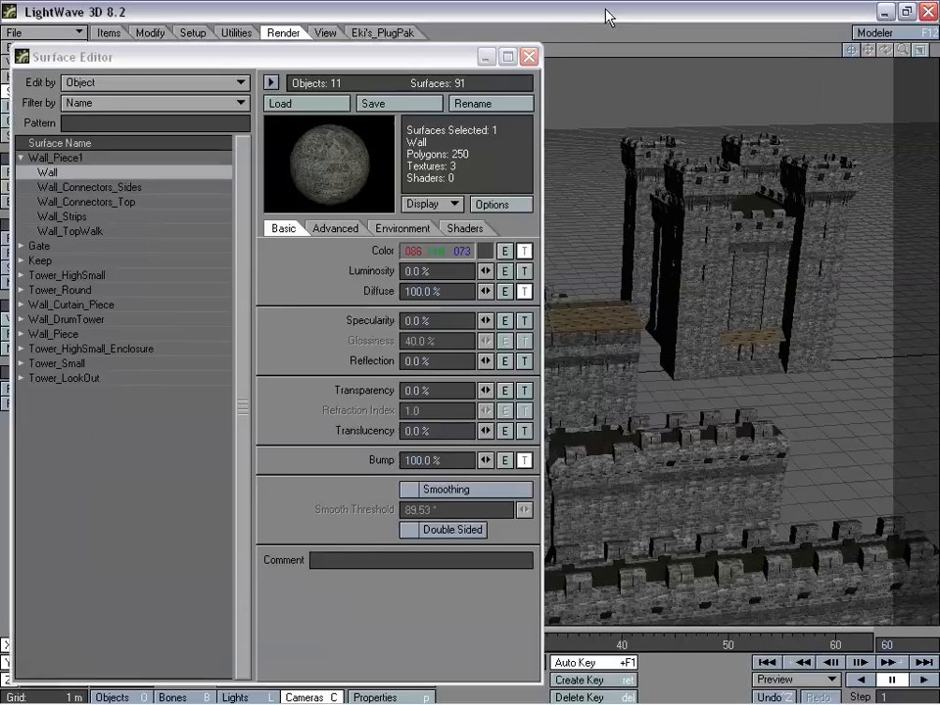
{"action": "left_click", "coordinate": [530, 58]}
- Move the camera in to about X -3.9 m, Y 3.7 m, Z -24.5 m for a close view of the front wall
{"action": "left_click_drag", "start_coordinate": [629, 408], "coordinate": [638, 363]}
{"action": "right_click_drag", "start_coordinate": [638, 364], "coordinate": [637, 507]}
{"action": "left_click_drag", "start_coordinate": [638, 508], "coordinate": [585, 334]}
{"action": "right_click_drag", "start_coordinate": [585, 334], "coordinate": [584, 365]}
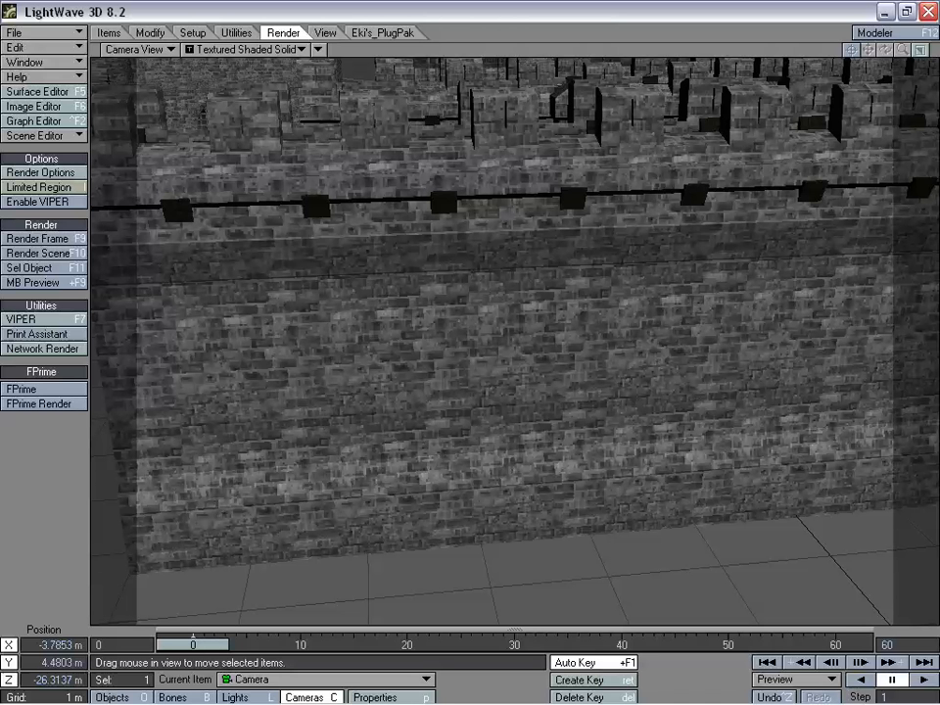
{"action": "left_click_drag", "start_coordinate": [620, 466], "coordinate": [614, 381]}
{"action": "right_click_drag", "start_coordinate": [614, 381], "coordinate": [613, 420]}
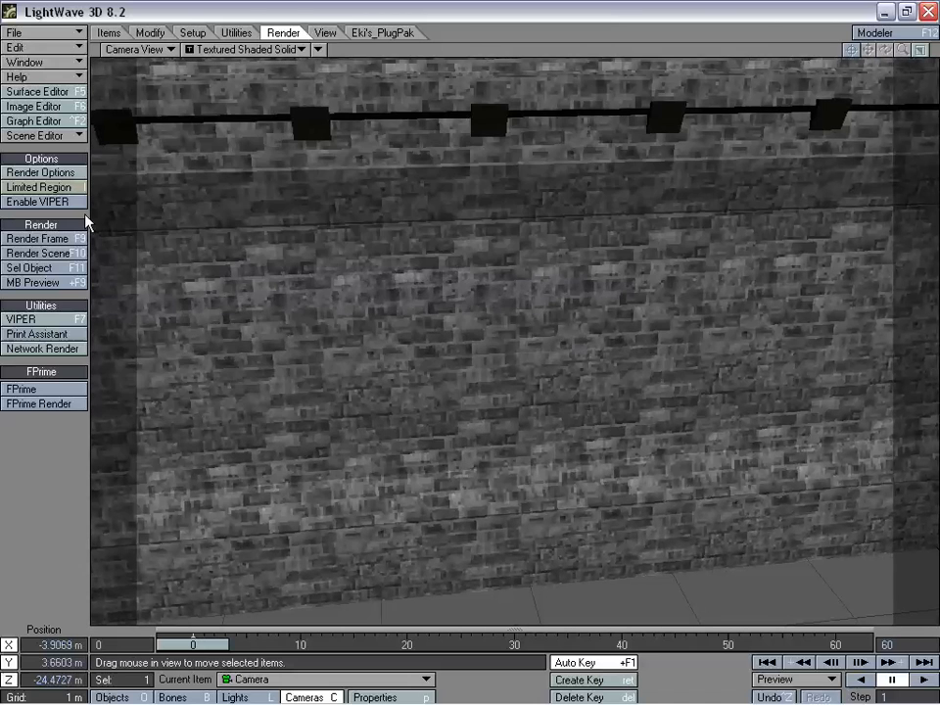
- Render the close-up of the front wall, examine its brick texture and close the rendered image
{"action": "left_click", "coordinate": [70, 240]}
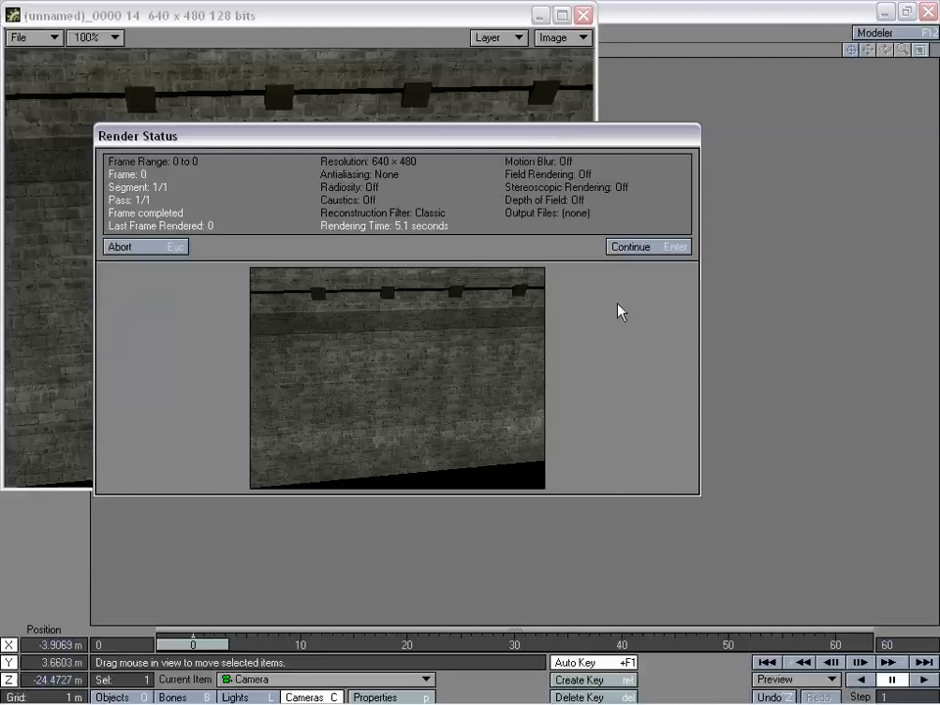
{"action": "left_click", "coordinate": [646, 250]}
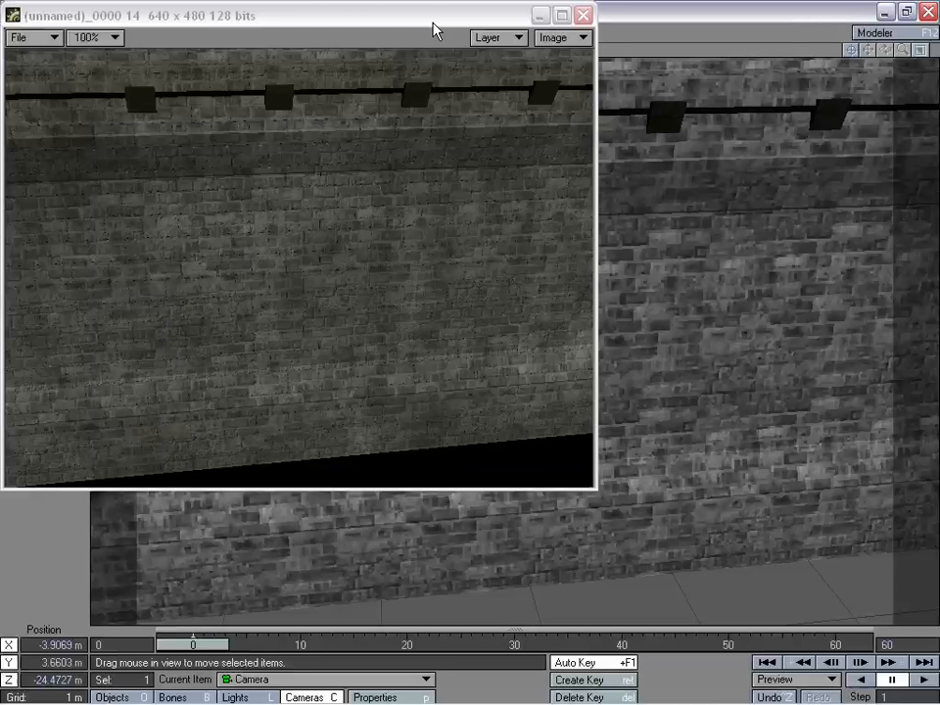
{"action": "left_click_drag", "start_coordinate": [434, 29], "coordinate": [596, 139]}
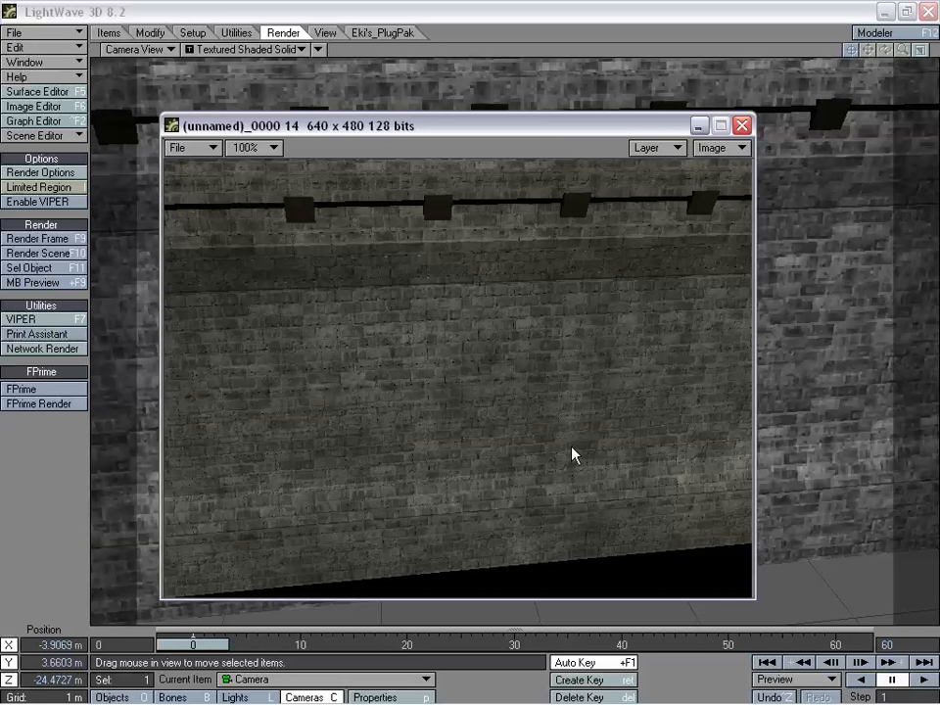
{"action": "left_click", "coordinate": [741, 126]}
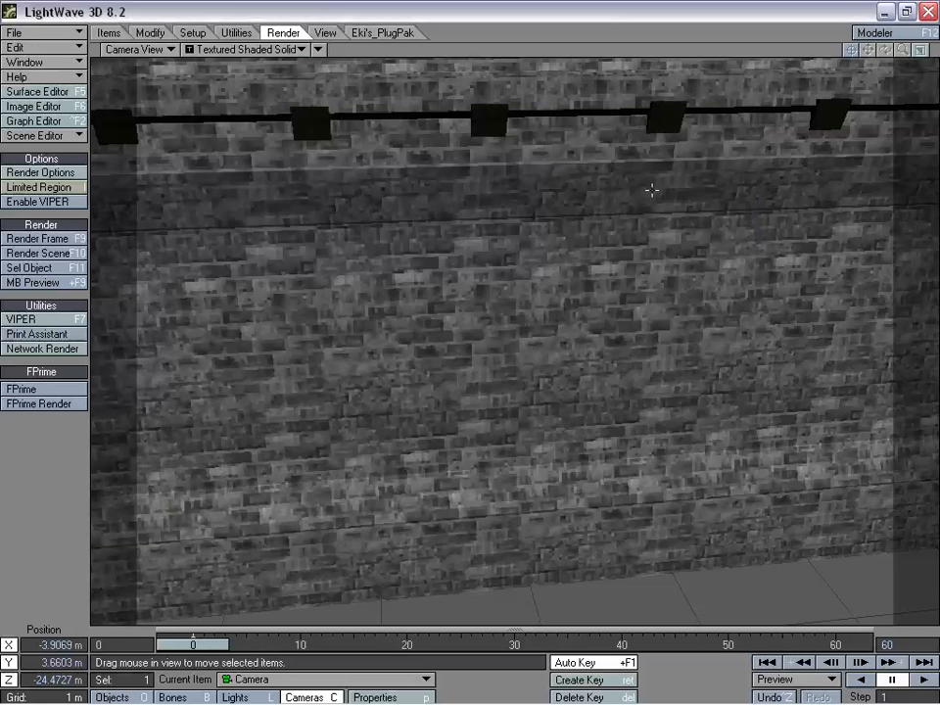
- Pull the camera back to about X -2.5 m, Y 7.5 m, Z -31.8 m to frame the whole front wall
{"action": "left_click_drag", "start_coordinate": [651, 191], "coordinate": [651, 347]}
{"action": "right_click_drag", "start_coordinate": [650, 347], "coordinate": [650, 220]}
{"action": "left_click_drag", "start_coordinate": [650, 221], "coordinate": [850, 438]}
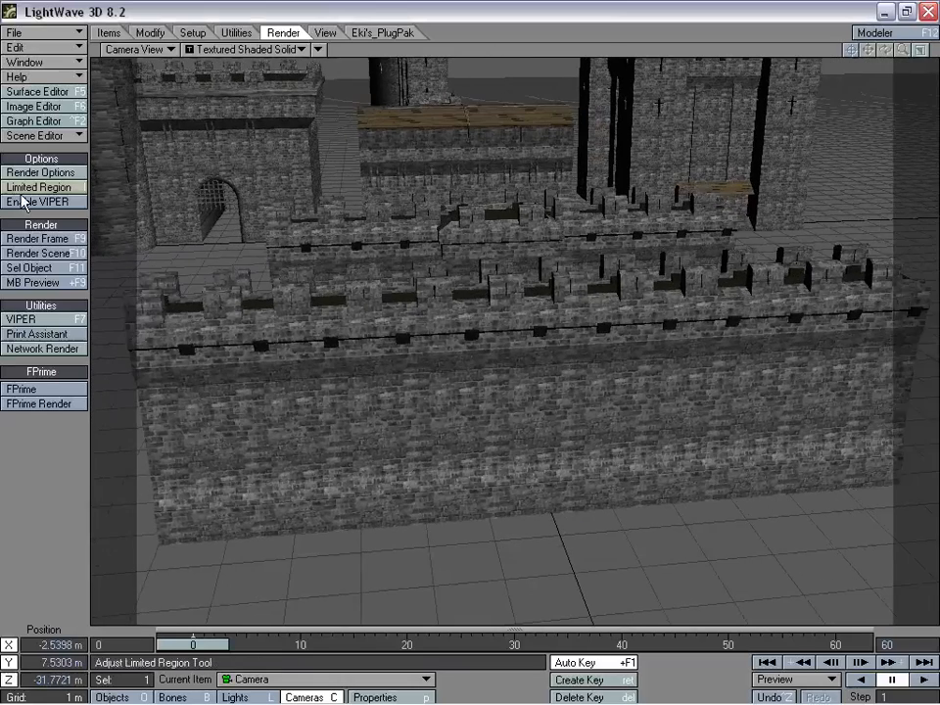
- Render the wider view of the castle pieces, examine the color variation across the walls and close the image
{"action": "left_click", "coordinate": [47, 240]}
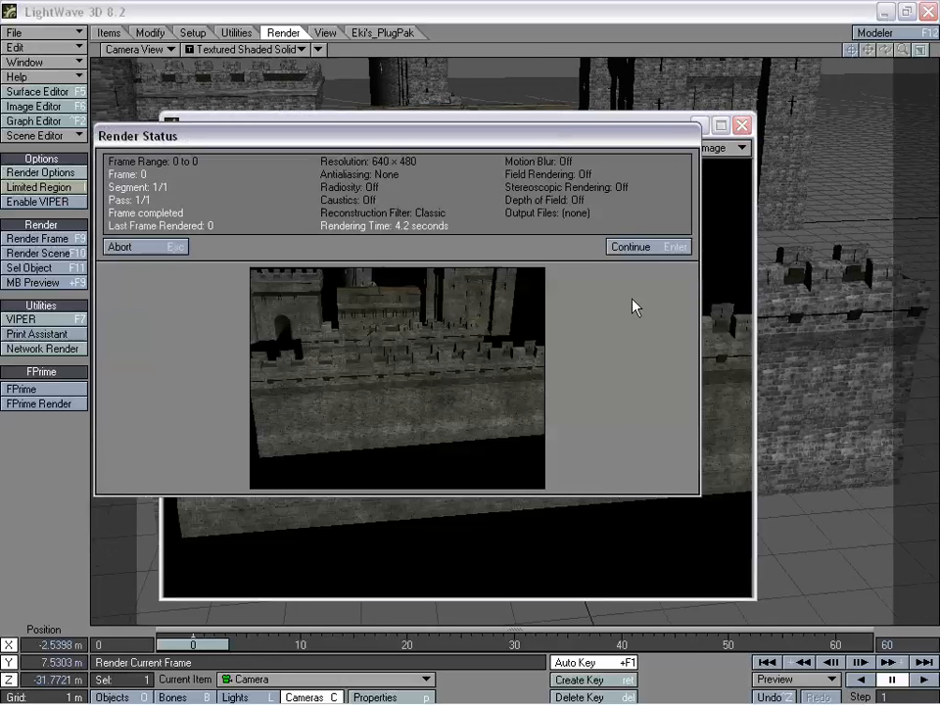
{"action": "left_click", "coordinate": [668, 246]}
{"action": "left_click_drag", "start_coordinate": [566, 125], "coordinate": [517, 95]}
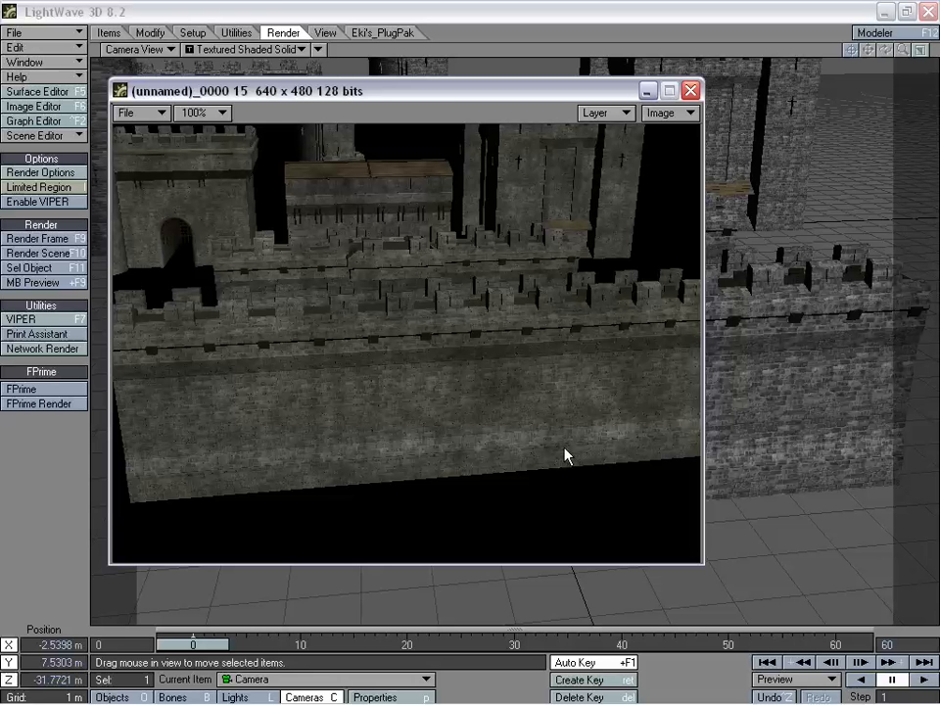
{"action": "left_click", "coordinate": [692, 92]}
- Move the camera in to about X -2.2 m, Y 3.9 m, Z -22.8 m, close to the wall's upper ledge
{"action": "left_click_drag", "start_coordinate": [650, 216], "coordinate": [614, 79]}
{"action": "left_click_drag", "start_coordinate": [500, 602], "coordinate": [635, 396]}
{"action": "right_click_drag", "start_coordinate": [635, 395], "coordinate": [634, 685]}
{"action": "right_click_drag", "start_coordinate": [515, 392], "coordinate": [515, 486]}
{"action": "mouse_move", "coordinate": [515, 486]}
{"action": "left_mouse_down"}
{"action": "mouse_move", "coordinate": [514, 292]}
{"action": "mouse_move", "coordinate": [518, 492]}
{"action": "left_mouse_up"}
{"action": "left_click_drag", "start_coordinate": [483, 403], "coordinate": [615, 445]}
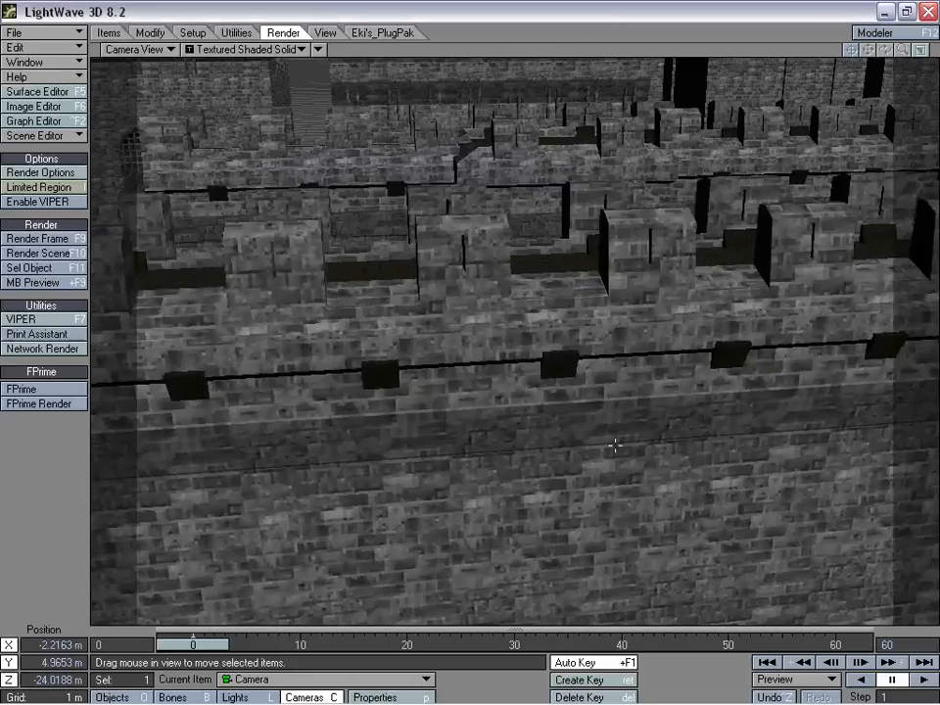
{"action": "right_click_drag", "start_coordinate": [615, 445], "coordinate": [615, 527]}
{"action": "left_click_drag", "start_coordinate": [606, 436], "coordinate": [603, 326]}
{"action": "left_click_drag", "start_coordinate": [404, 436], "coordinate": [412, 379]}
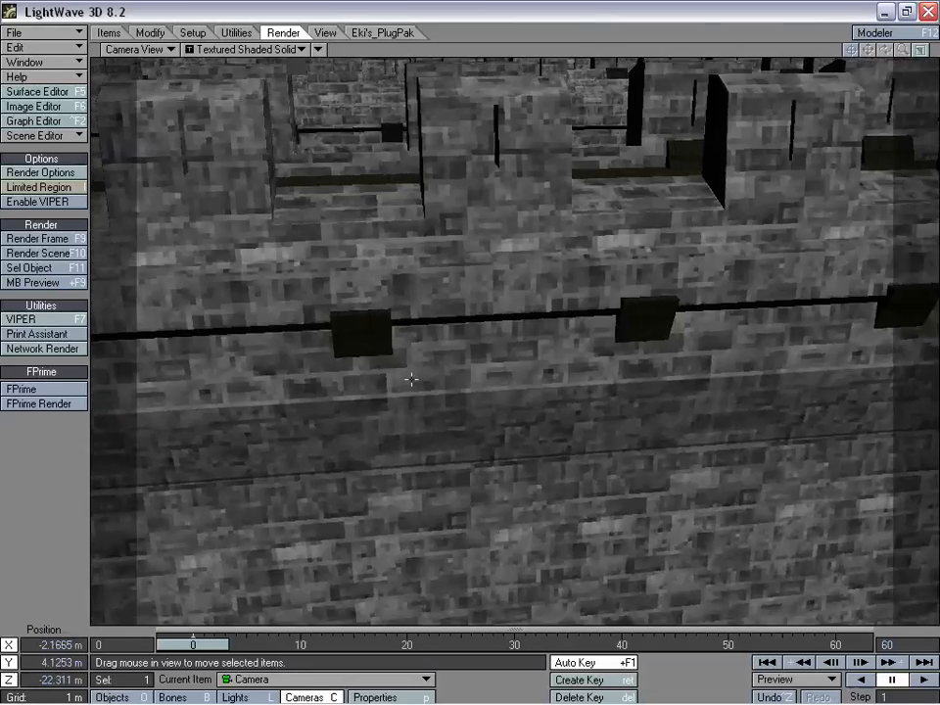
{"action": "left_click_drag", "start_coordinate": [600, 447], "coordinate": [592, 495]}
{"action": "right_click_drag", "start_coordinate": [592, 494], "coordinate": [592, 515]}
- Render the frame of the wall's upper ledge, examine its stone detail and close the rendered image
{"action": "left_click", "coordinate": [61, 244]}
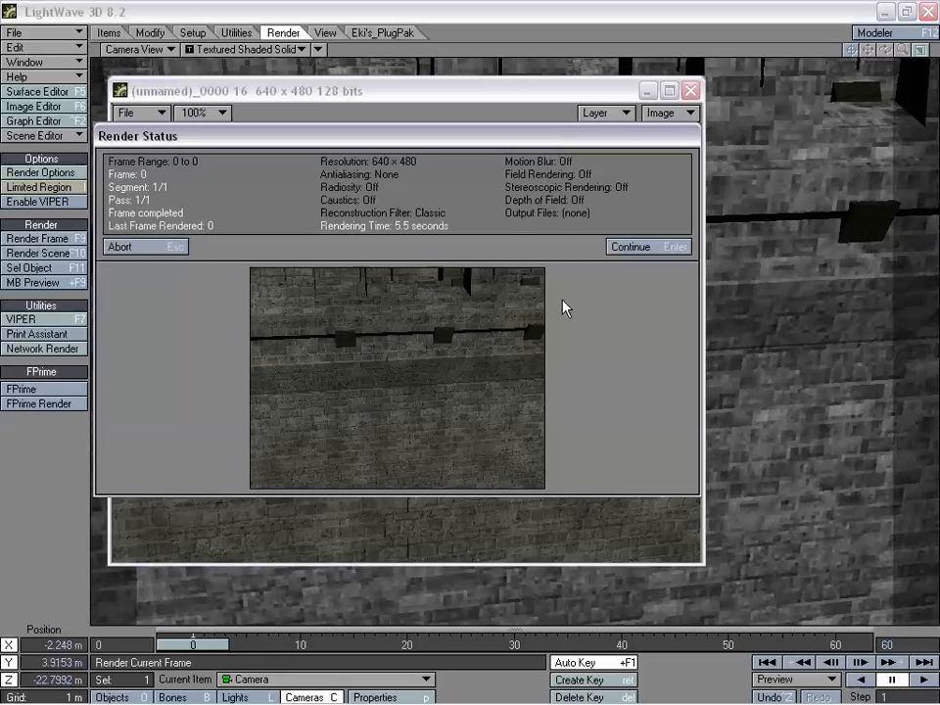
{"action": "left_click", "coordinate": [633, 247]}
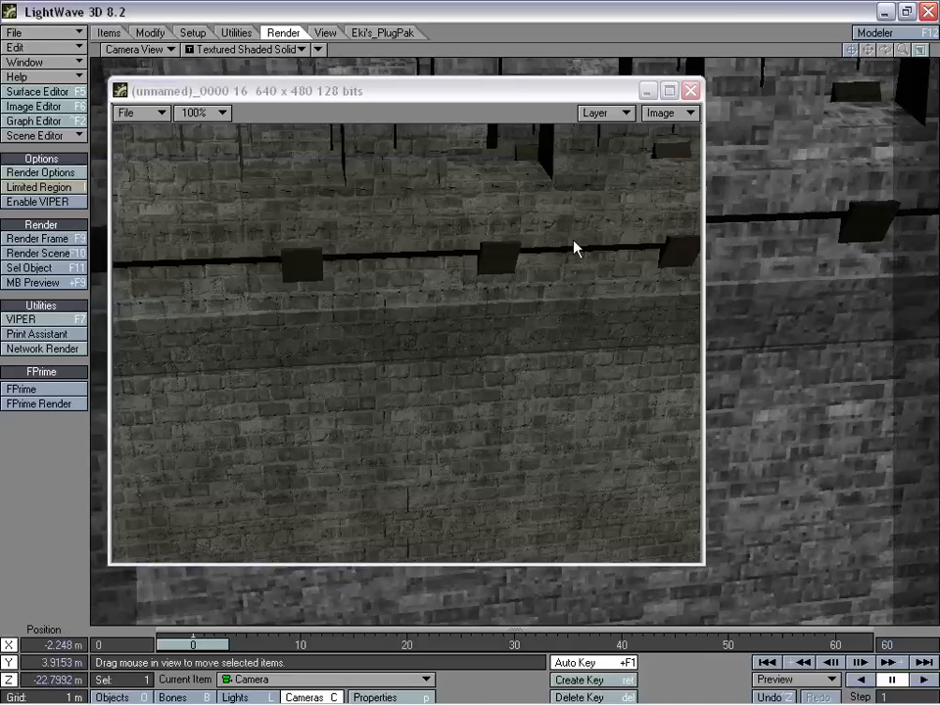
{"action": "left_click", "coordinate": [692, 90]}
- Pull the camera back and up to about X -3.2 m, Y 11.3 m, Z -25.8 m, overlooking the castle pieces
{"action": "left_click_drag", "start_coordinate": [642, 85], "coordinate": [630, 138]}
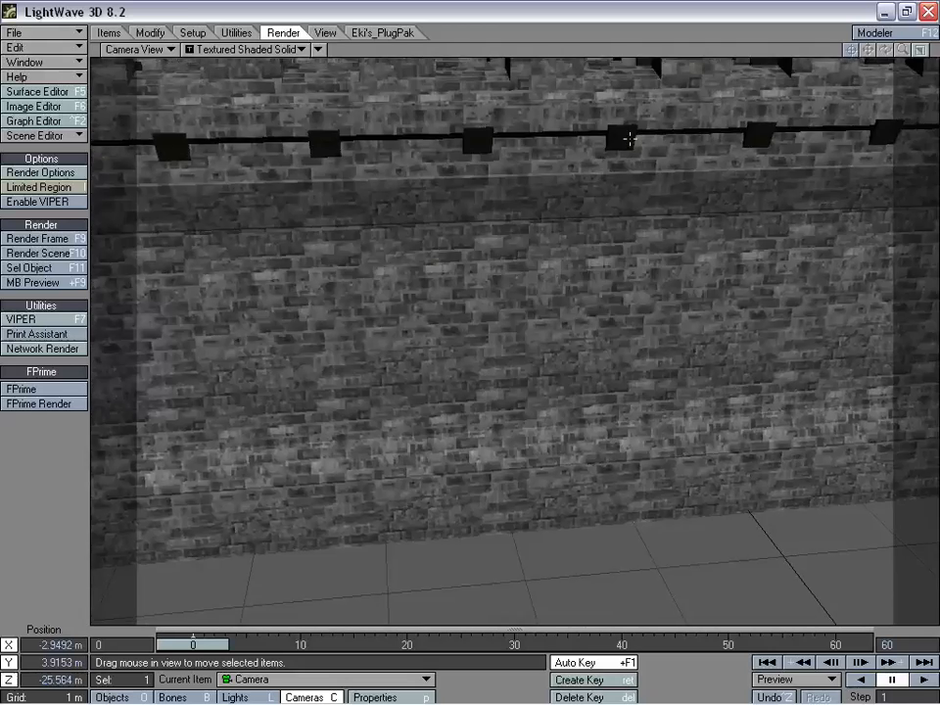
{"action": "mouse_move", "coordinate": [630, 138]}
{"action": "right_mouse_down"}
{"action": "mouse_move", "coordinate": [630, 80]}
{"action": "mouse_move", "coordinate": [630, 152]}
{"action": "mouse_move", "coordinate": [629, 132]}
{"action": "right_mouse_up"}
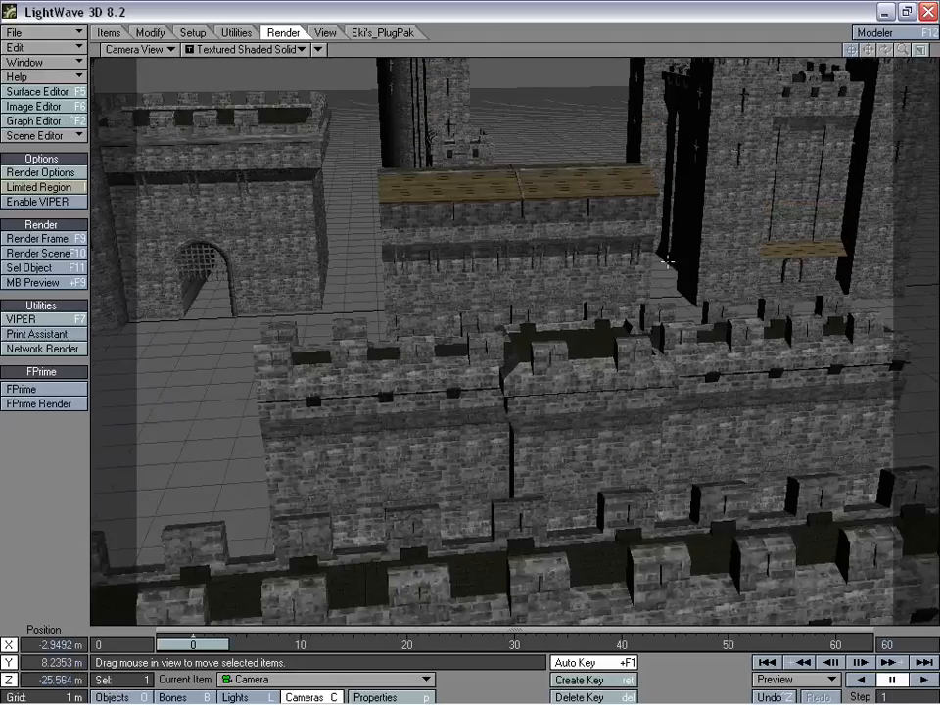
{"action": "left_click_drag", "start_coordinate": [666, 263], "coordinate": [681, 205]}
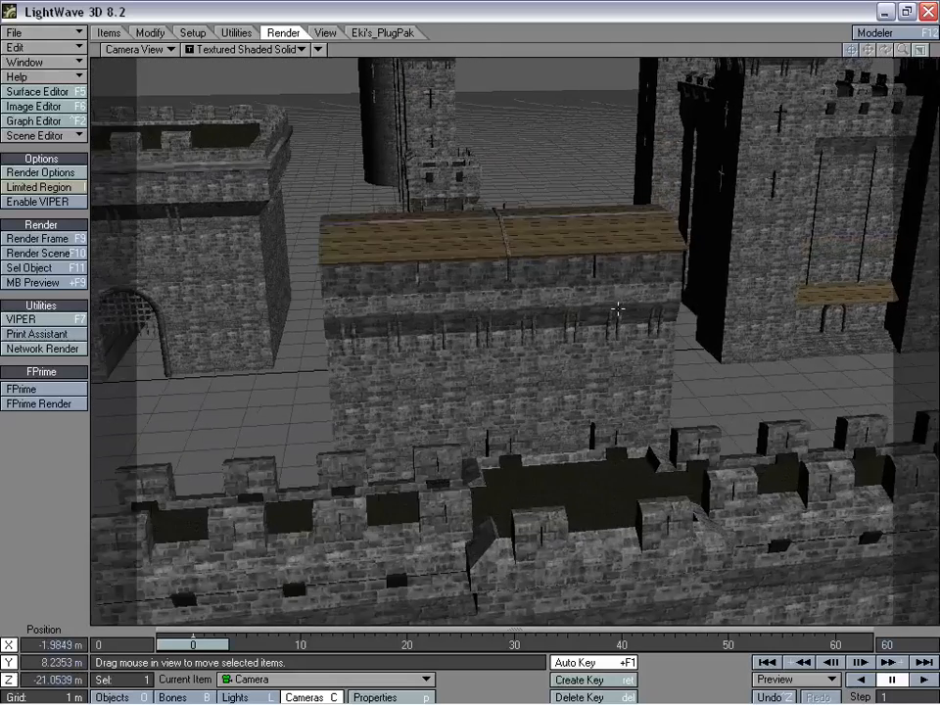
{"action": "right_click_drag", "start_coordinate": [619, 310], "coordinate": [618, 351]}
{"action": "left_click_drag", "start_coordinate": [618, 352], "coordinate": [597, 434]}
{"action": "right_click_drag", "start_coordinate": [597, 434], "coordinate": [597, 331]}
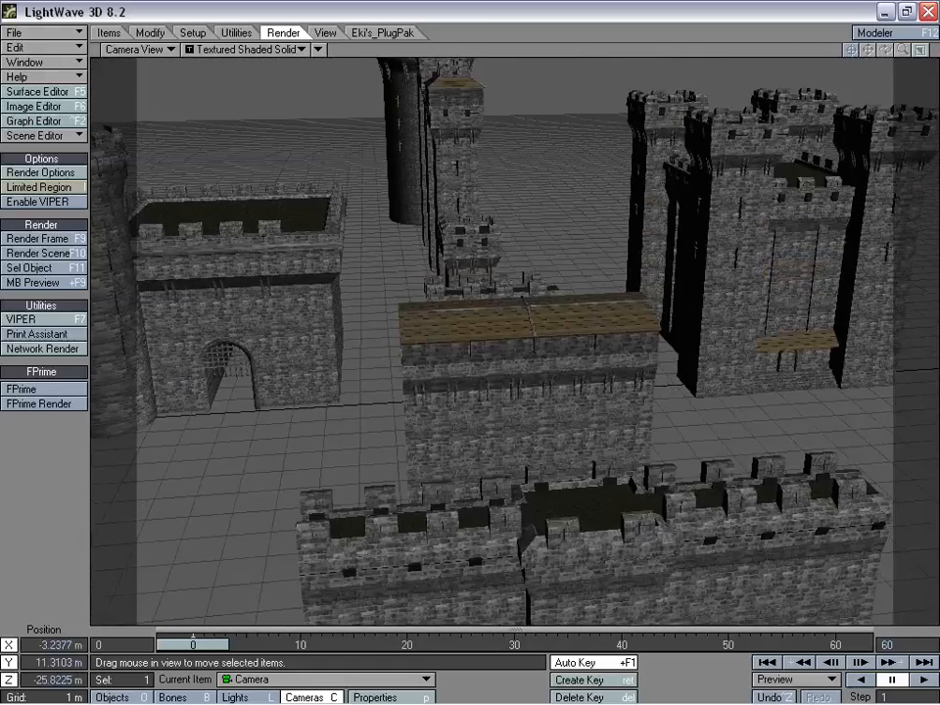
- Move the camera in to about X -0.93 m, Y 5.19 m, Z -8.71 m, close to where the wooden roof meets the stone wall
{"action": "left_click_drag", "start_coordinate": [596, 332], "coordinate": [501, 403]}
{"action": "mouse_move", "coordinate": [504, 395]}
{"action": "right_mouse_down"}
{"action": "mouse_move", "coordinate": [508, 409]}
{"action": "mouse_move", "coordinate": [507, 392]}
{"action": "right_mouse_up"}
{"action": "left_click_drag", "start_coordinate": [508, 393], "coordinate": [336, 292]}
{"action": "right_click_drag", "start_coordinate": [336, 292], "coordinate": [336, 349]}
{"action": "left_click_drag", "start_coordinate": [336, 349], "coordinate": [355, 312]}
{"action": "right_click_drag", "start_coordinate": [355, 312], "coordinate": [355, 349]}
{"action": "left_click_drag", "start_coordinate": [354, 348], "coordinate": [350, 177]}
{"action": "right_click_drag", "start_coordinate": [350, 178], "coordinate": [350, 223]}
{"action": "left_click_drag", "start_coordinate": [350, 223], "coordinate": [367, 115]}
{"action": "right_click_drag", "start_coordinate": [368, 116], "coordinate": [367, 151]}
{"action": "left_click_drag", "start_coordinate": [367, 151], "coordinate": [372, 114]}
{"action": "right_click_drag", "start_coordinate": [549, 407], "coordinate": [550, 430]}
{"action": "left_click_drag", "start_coordinate": [550, 430], "coordinate": [590, 469]}
{"action": "right_click_drag", "start_coordinate": [590, 469], "coordinate": [590, 454]}
{"action": "left_click_drag", "start_coordinate": [590, 454], "coordinate": [603, 460]}
{"action": "mouse_move", "coordinate": [571, 409]}
{"action": "left_mouse_down"}
{"action": "mouse_move", "coordinate": [581, 400]}
{"action": "mouse_move", "coordinate": [561, 405]}
{"action": "left_mouse_up"}
{"action": "right_click_drag", "start_coordinate": [561, 405], "coordinate": [562, 419]}
{"action": "right_click_drag", "start_coordinate": [454, 367], "coordinate": [454, 353]}
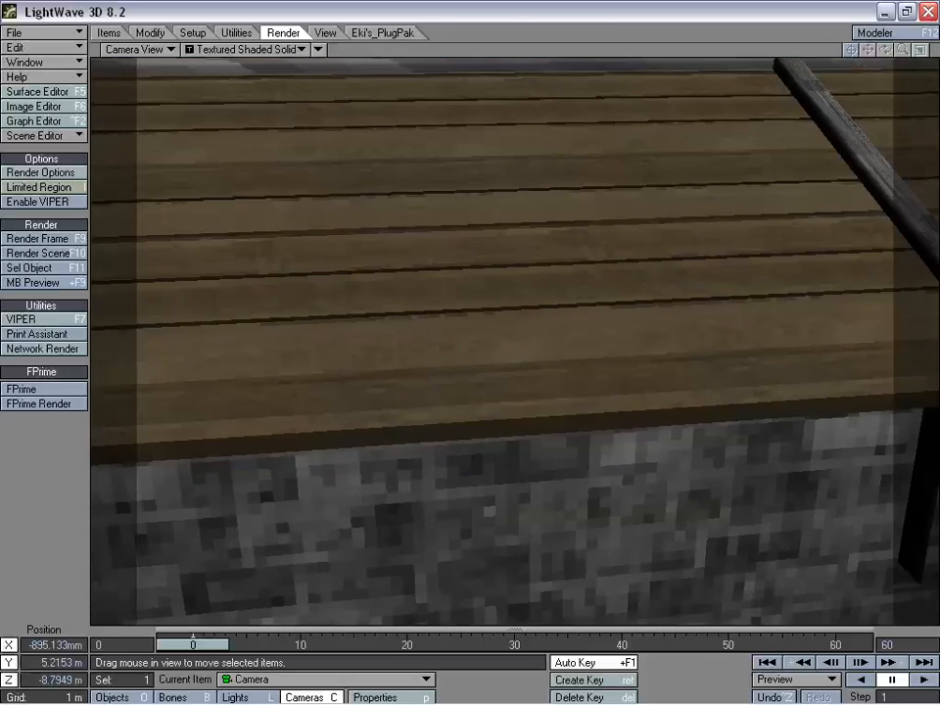
{"action": "left_click_drag", "start_coordinate": [454, 353], "coordinate": [454, 319]}
{"action": "right_click_drag", "start_coordinate": [453, 319], "coordinate": [453, 336]}
{"action": "left_click_drag", "start_coordinate": [499, 449], "coordinate": [496, 474]}
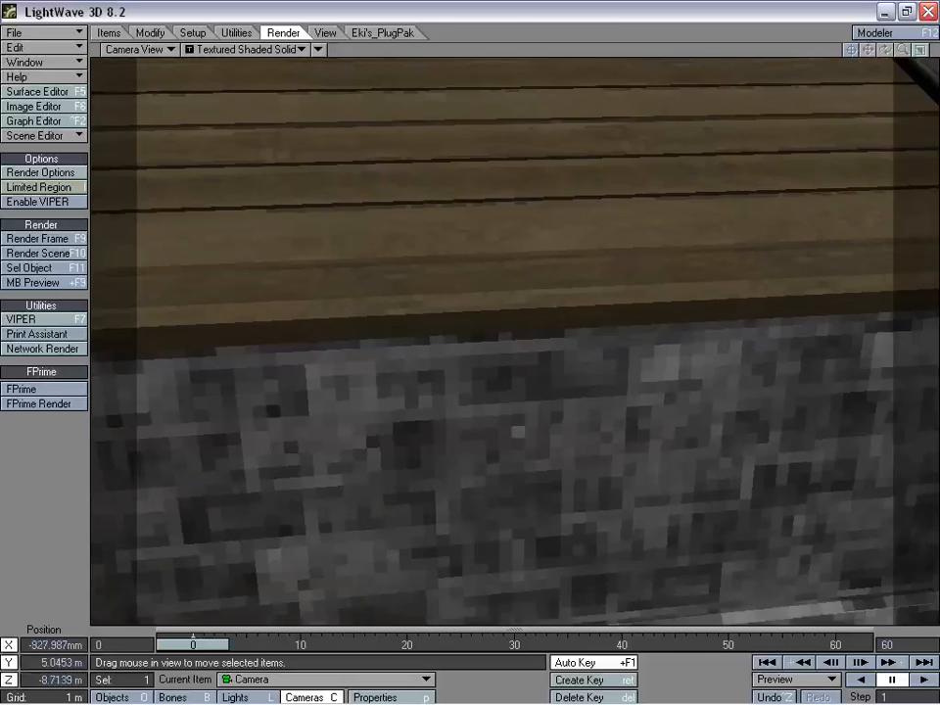
{"action": "right_click_drag", "start_coordinate": [495, 474], "coordinate": [496, 460]}
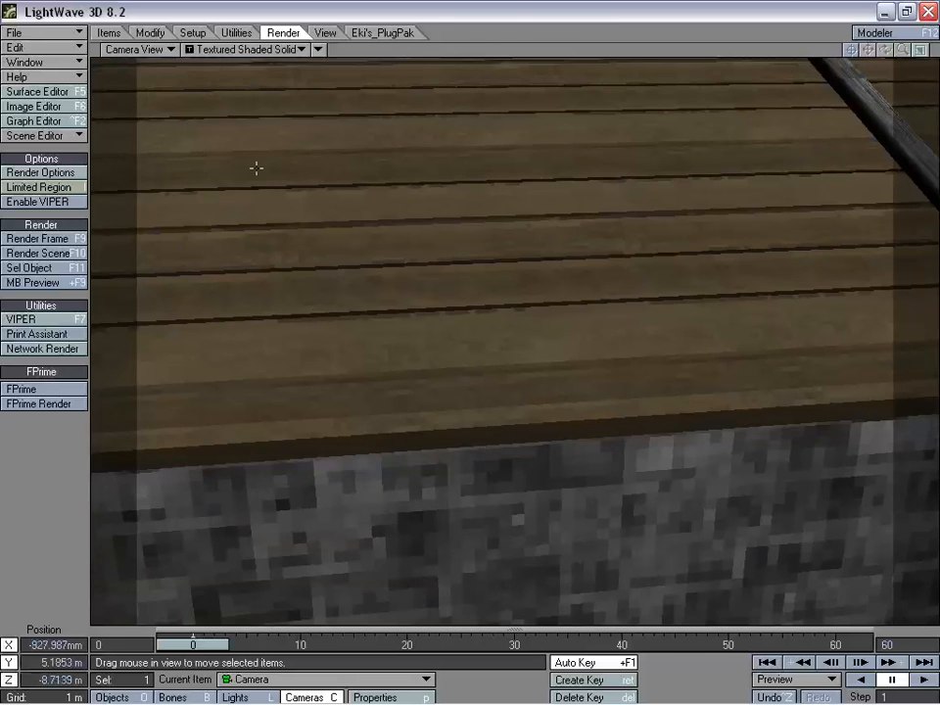
- Render the frame of the roof edge, examine the wood and stone textures and close the rendered image
{"action": "left_click", "coordinate": [59, 239]}
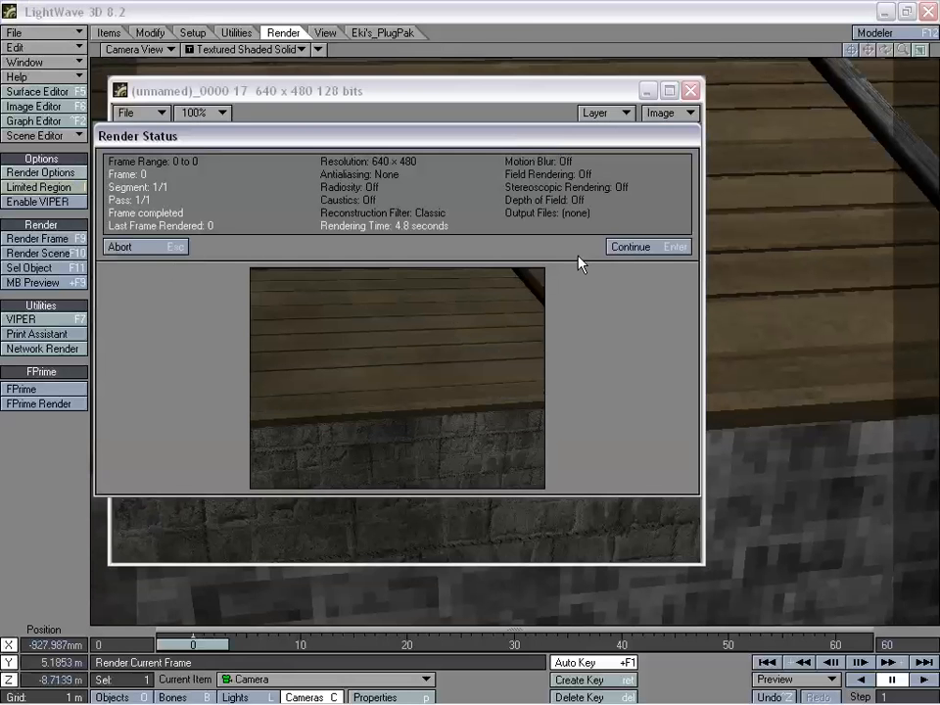
{"action": "left_click", "coordinate": [639, 248]}
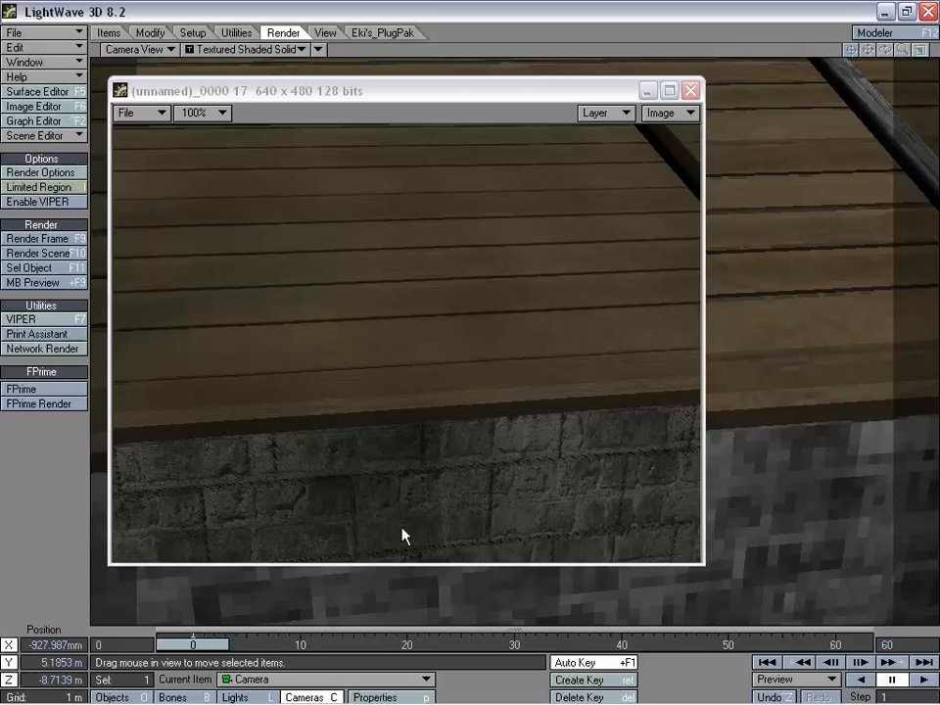
{"action": "left_click", "coordinate": [692, 92]}
- Reposition and turn the camera to about X -1.17 m, Y 5.0 m, Z -7.82 m for an extreme close-up of the roof planks
{"action": "left_click_drag", "start_coordinate": [560, 215], "coordinate": [534, 346]}
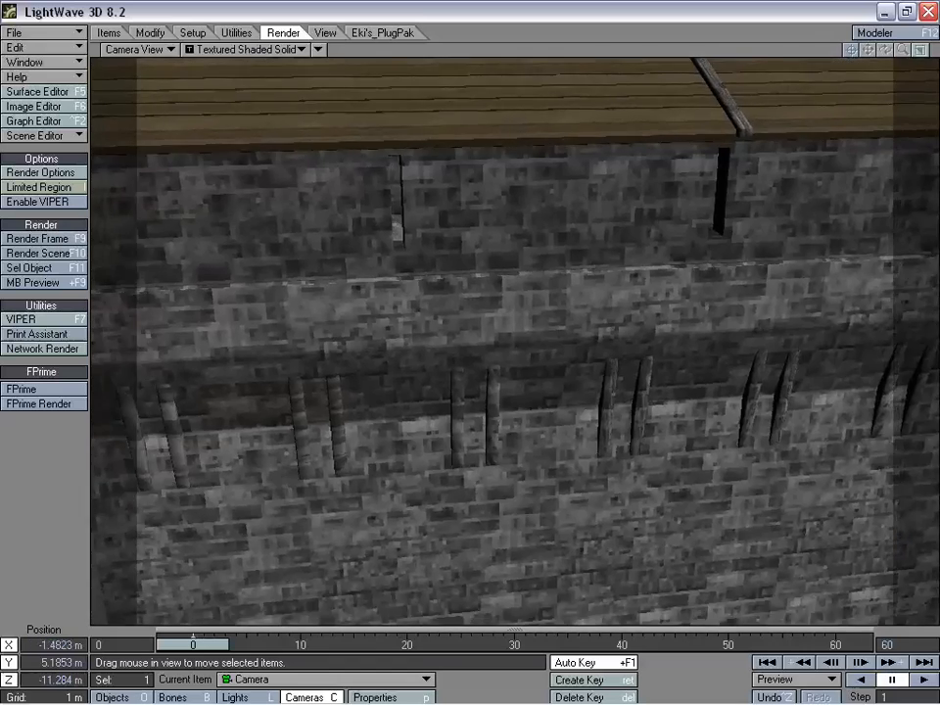
{"action": "right_click_drag", "start_coordinate": [537, 436], "coordinate": [549, 325]}
{"action": "left_click_drag", "start_coordinate": [550, 325], "coordinate": [567, 85]}
{"action": "right_click_drag", "start_coordinate": [550, 269], "coordinate": [551, 342]}
{"action": "key", "text": "y"}
{"action": "left_click_drag", "start_coordinate": [554, 253], "coordinate": [563, 347]}
{"action": "key", "text": "t"}
{"action": "left_click_drag", "start_coordinate": [558, 472], "coordinate": [560, 409]}
{"action": "mouse_move", "coordinate": [561, 408]}
{"action": "right_mouse_down"}
{"action": "mouse_move", "coordinate": [561, 463]}
{"action": "mouse_move", "coordinate": [560, 415]}
{"action": "right_mouse_up"}
{"action": "left_click_drag", "start_coordinate": [561, 415], "coordinate": [560, 376]}
{"action": "right_click_drag", "start_coordinate": [560, 376], "coordinate": [560, 400]}
{"action": "key", "text": "bracketleft"}
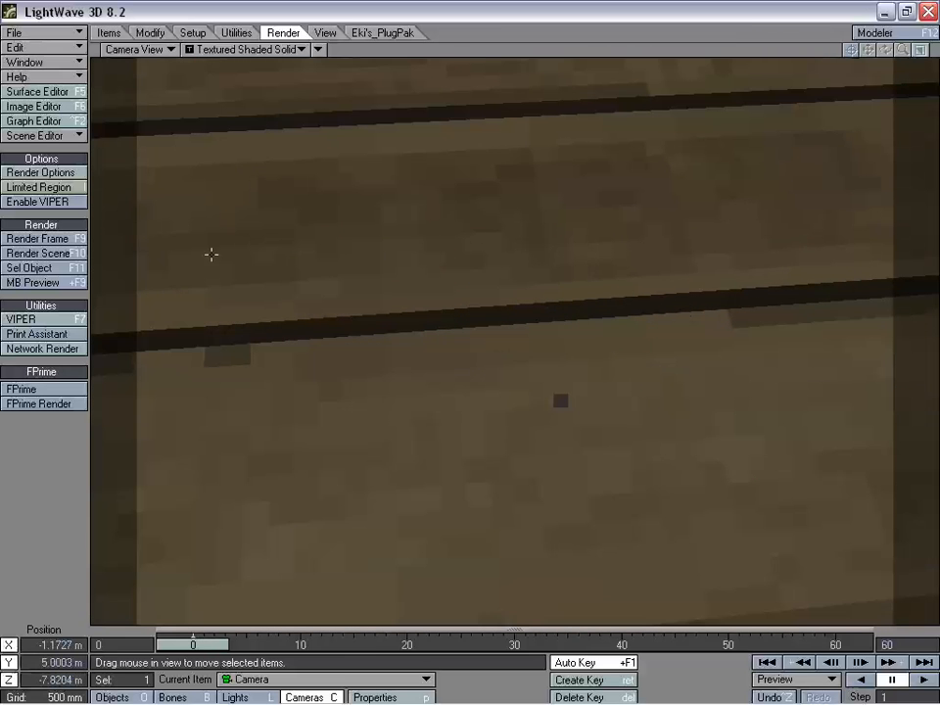
- Render the close-up of the roof planks, examine the wood grain and close the rendered image
{"action": "left_click", "coordinate": [39, 239]}
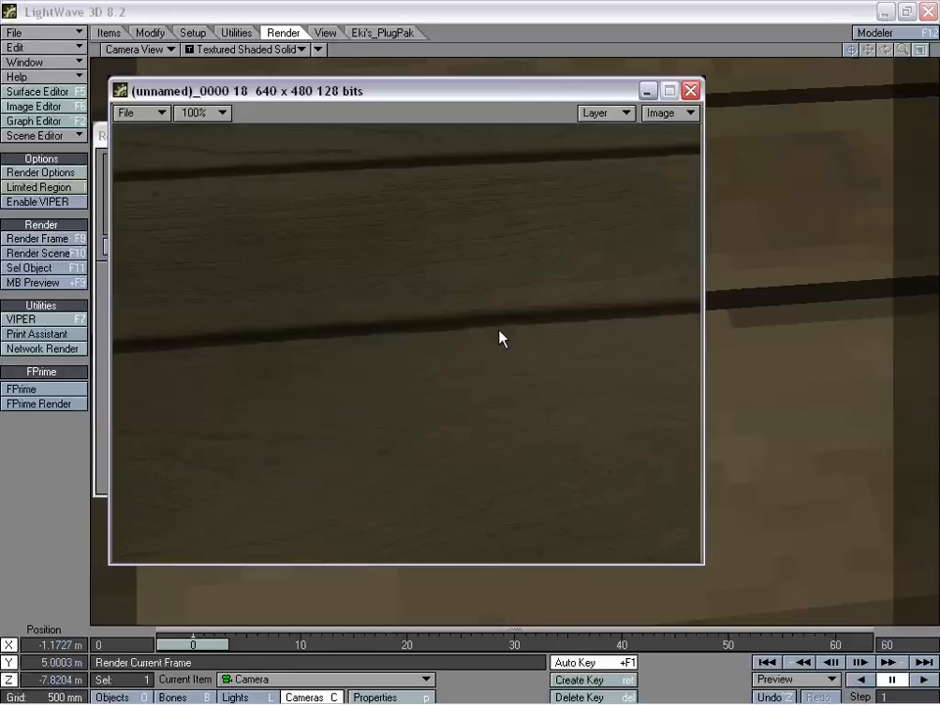
{"action": "left_click", "coordinate": [637, 251]}
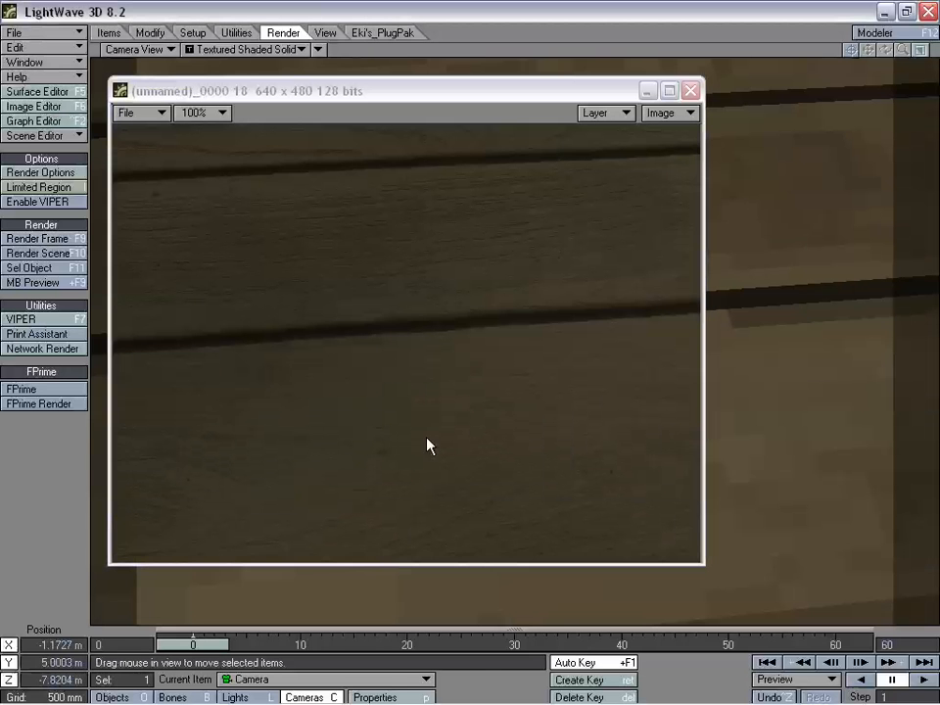
{"action": "left_click", "coordinate": [691, 91]}
- Pull the camera back above the long wooden roof to about X -0.55 m, Y 8.6 m, Z -11.8 m
{"action": "right_click_drag", "start_coordinate": [591, 137], "coordinate": [592, 68]}
{"action": "left_click_drag", "start_coordinate": [591, 69], "coordinate": [563, 251]}
{"action": "right_click_drag", "start_coordinate": [563, 251], "coordinate": [563, 91]}
{"action": "left_click_drag", "start_coordinate": [563, 91], "coordinate": [607, 120]}
{"action": "right_click_drag", "start_coordinate": [606, 121], "coordinate": [606, 154]}
{"action": "right_click_drag", "start_coordinate": [567, 353], "coordinate": [566, 376]}
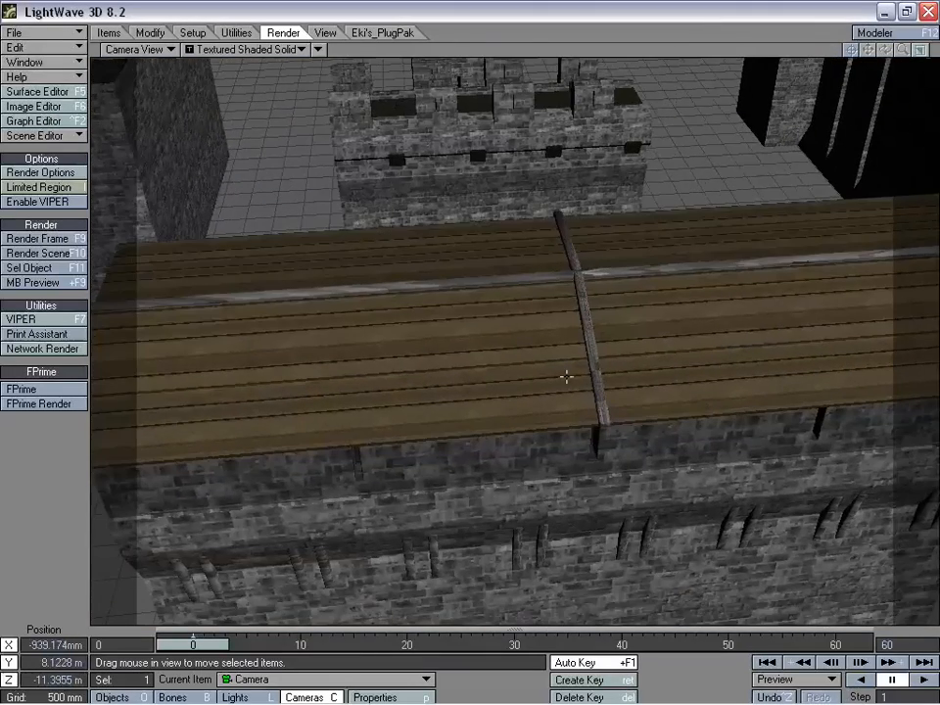
{"action": "left_click_drag", "start_coordinate": [636, 459], "coordinate": [657, 480]}
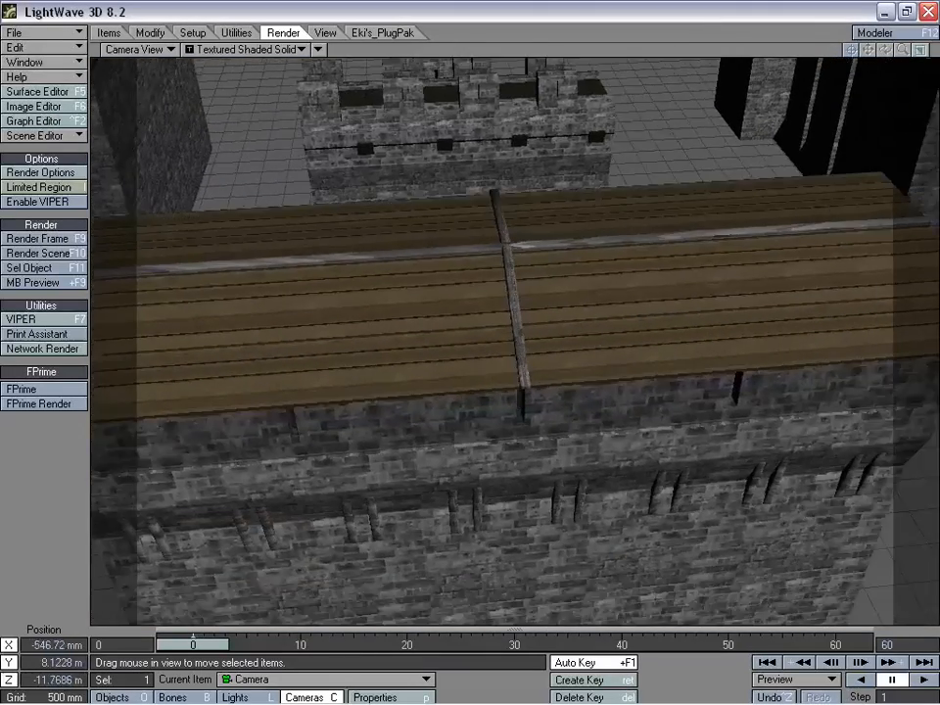
{"action": "right_click_drag", "start_coordinate": [658, 480], "coordinate": [657, 454]}
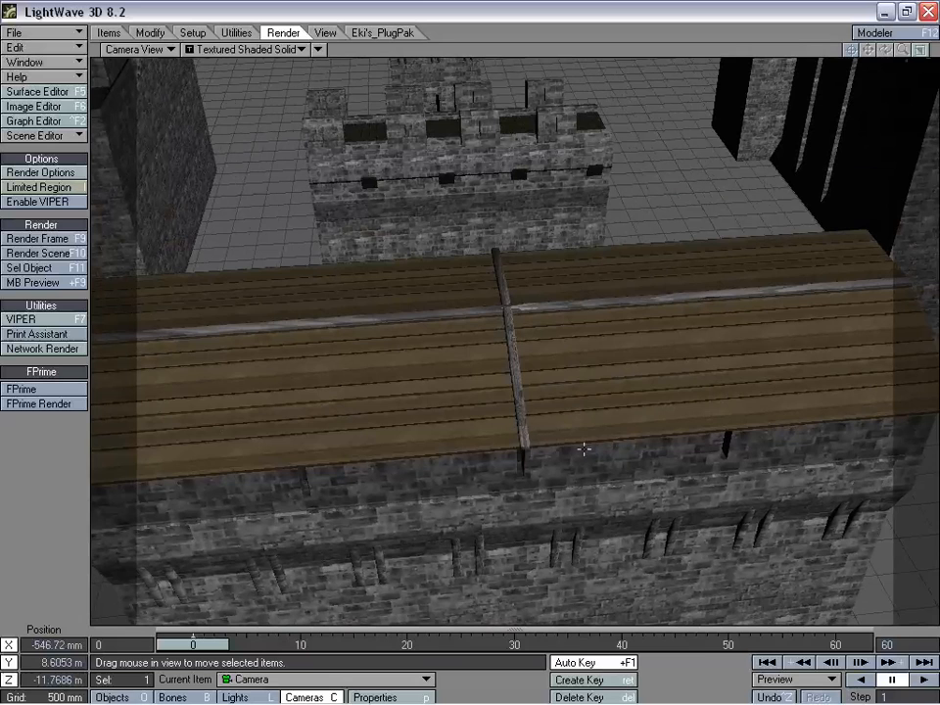
- Move the camera over the curtain wall to about X -0.58 m, Y 10.85 m, Z 6.52 m, facing the roofed tower top
{"action": "left_click_drag", "start_coordinate": [584, 450], "coordinate": [574, 370]}
{"action": "right_click_drag", "start_coordinate": [584, 441], "coordinate": [584, 208]}
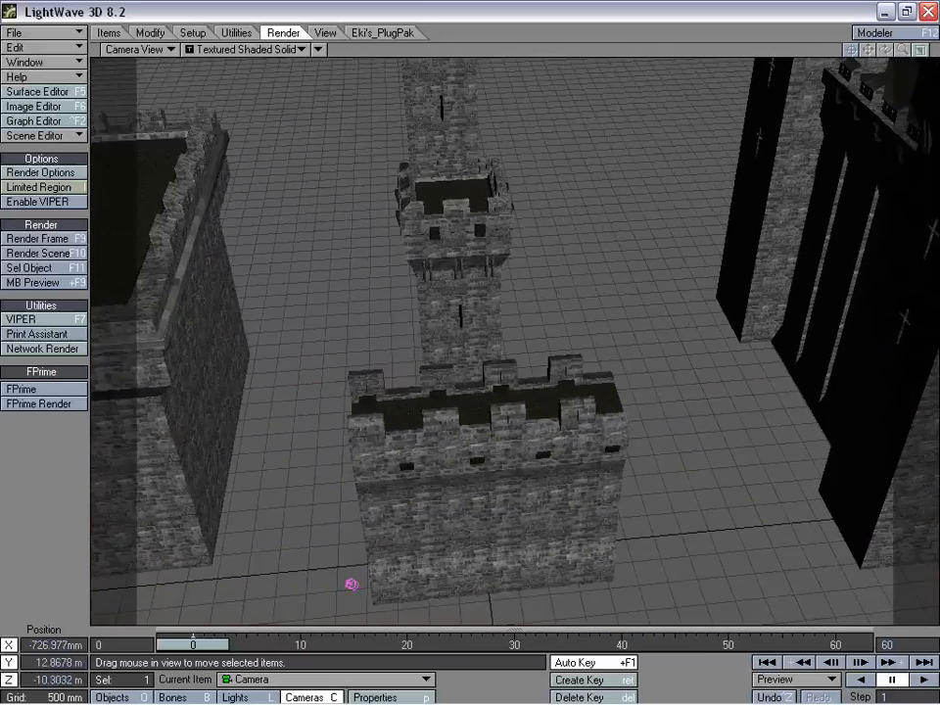
{"action": "left_click_drag", "start_coordinate": [577, 426], "coordinate": [585, 265]}
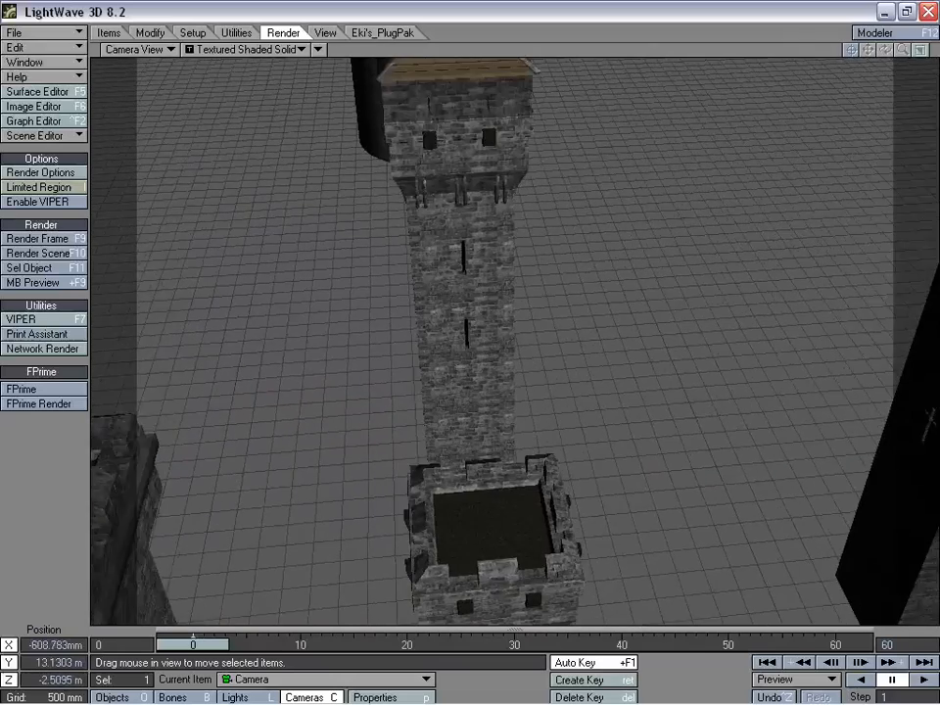
{"action": "left_click_drag", "start_coordinate": [568, 545], "coordinate": [564, 392]}
{"action": "right_click_drag", "start_coordinate": [564, 393], "coordinate": [564, 421]}
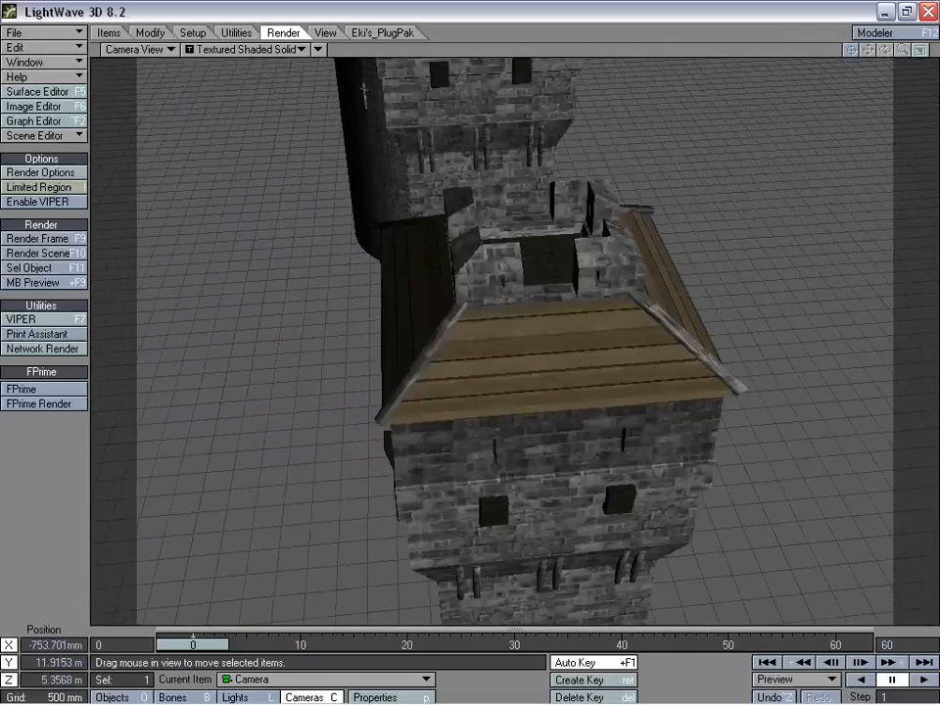
{"action": "right_click_drag", "start_coordinate": [364, 95], "coordinate": [492, 133]}
{"action": "left_click_drag", "start_coordinate": [559, 252], "coordinate": [631, 318]}
{"action": "right_click_drag", "start_coordinate": [631, 319], "coordinate": [633, 408]}
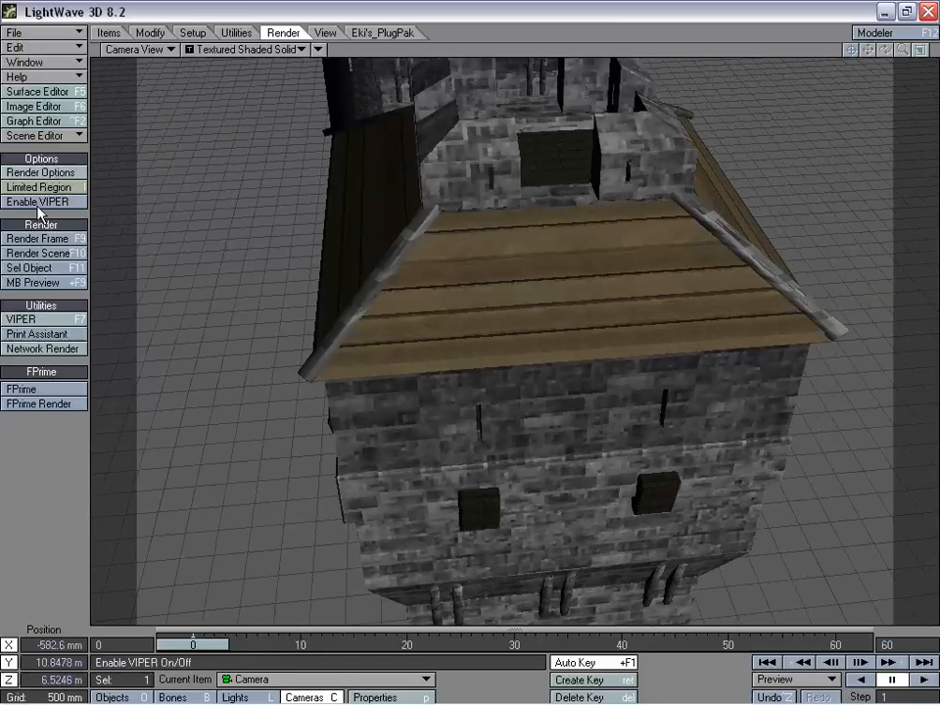
- Render the frame of the roofed tower top, examine its planks and stonework and close the rendered image
{"action": "left_click", "coordinate": [37, 239]}
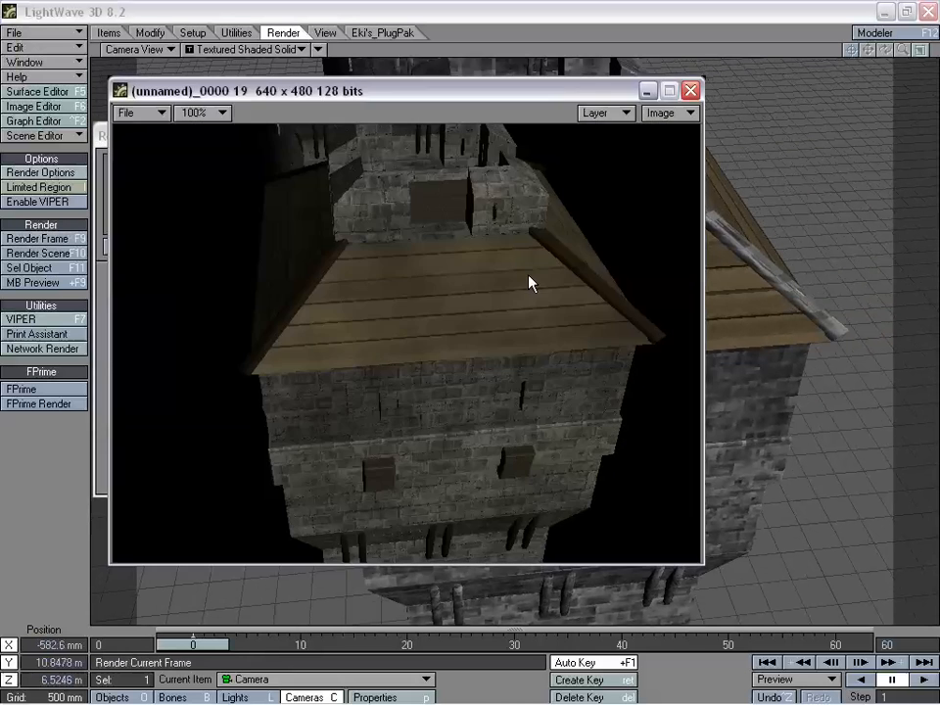
{"action": "left_click", "coordinate": [646, 247]}
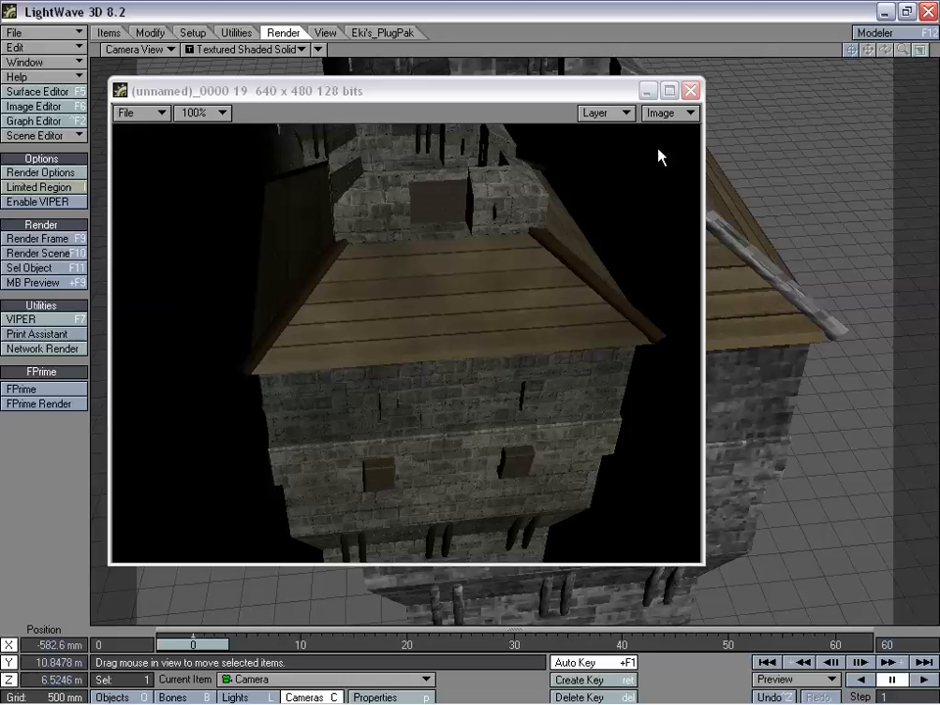
{"action": "left_click", "coordinate": [690, 92]}
- Turn and move the camera around the tower to about X 1.68 m, Y 11.15 m, Z 8.18 m, facing its roof corner
{"action": "left_click_drag", "start_coordinate": [580, 304], "coordinate": [687, 223]}
{"action": "key", "text": "y"}
{"action": "key", "text": "t"}
{"action": "key", "text": "y"}
{"action": "left_click_drag", "start_coordinate": [548, 306], "coordinate": [652, 306]}
{"action": "key", "text": "t"}
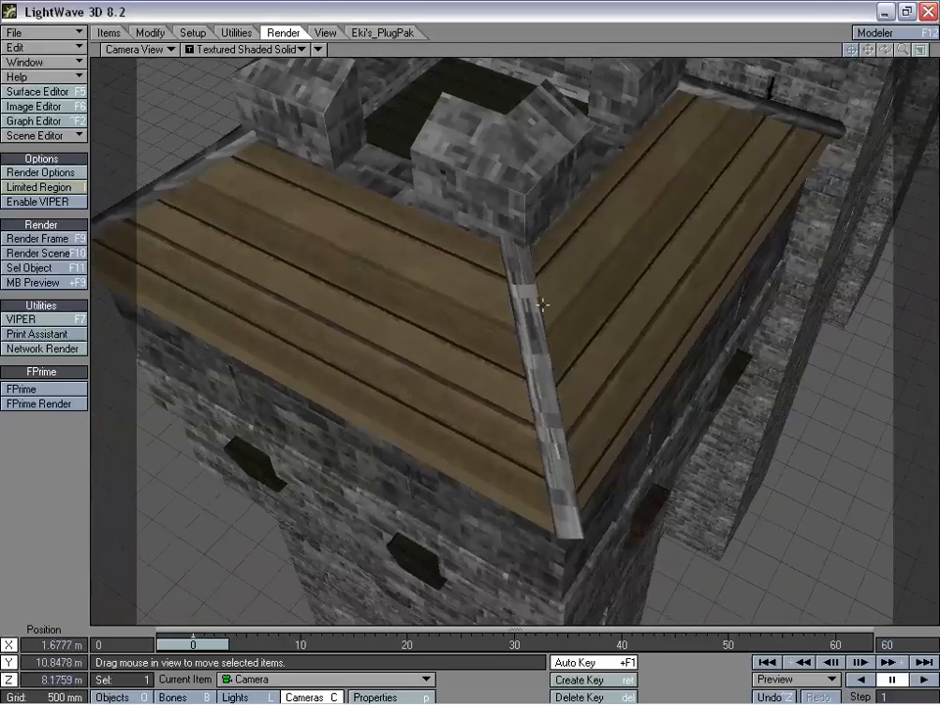
{"action": "right_click_drag", "start_coordinate": [542, 305], "coordinate": [540, 346]}
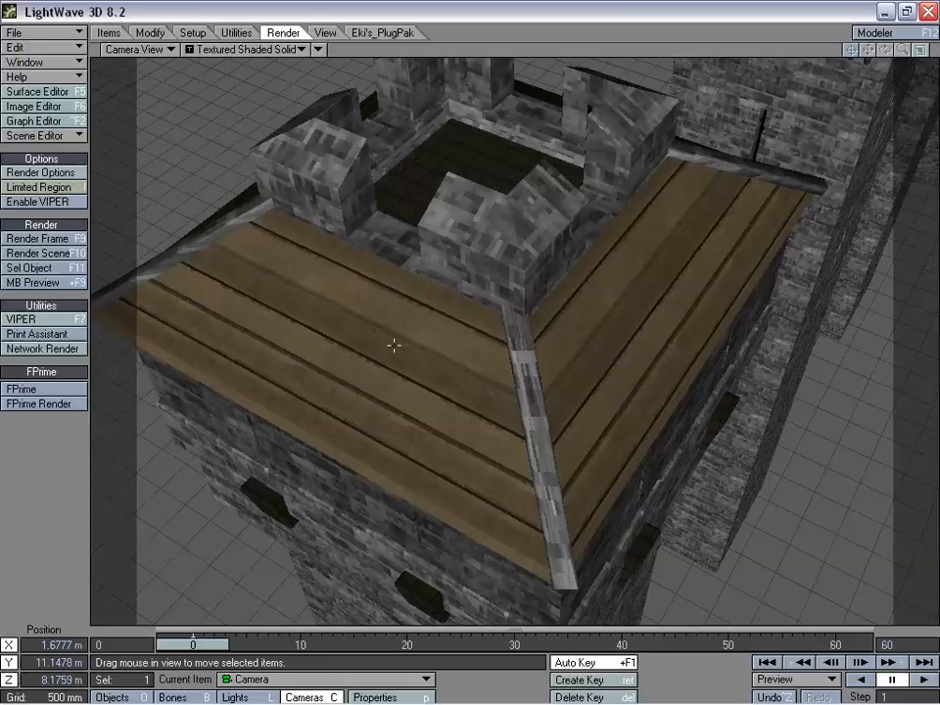
- Adjust the camera to about X 1.79 m, Y 11.54 m, Z 7.67 m to frame both roof sides meeting at the corner
{"action": "left_click_drag", "start_coordinate": [360, 421], "coordinate": [404, 382]}
{"action": "left_click_drag", "start_coordinate": [334, 538], "coordinate": [501, 510]}
{"action": "left_click_drag", "start_coordinate": [588, 359], "coordinate": [731, 485]}
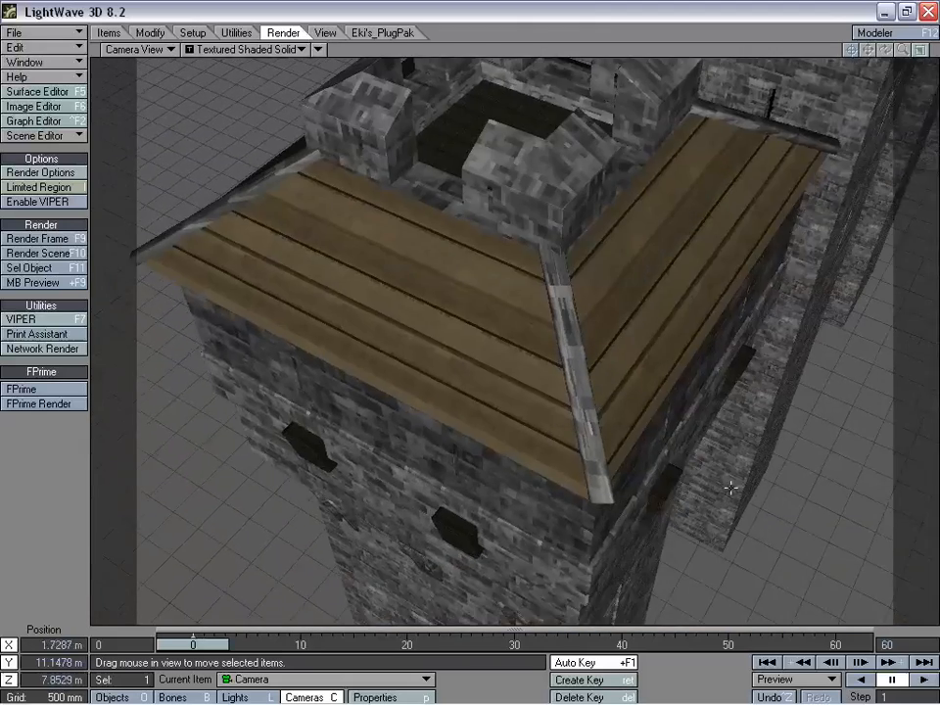
{"action": "right_click_drag", "start_coordinate": [704, 461], "coordinate": [704, 419]}
{"action": "left_click_drag", "start_coordinate": [551, 328], "coordinate": [556, 342]}
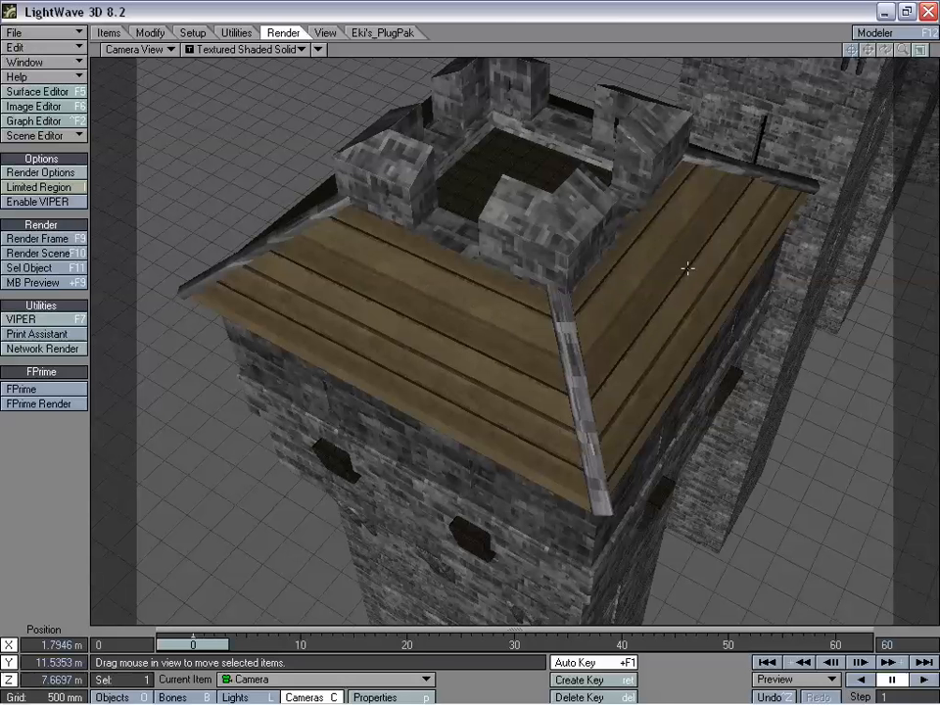
- Open the Surface Editor, collapse Wall_Piece1 and list the surfaces of Tower_HighSmall_Enclosure
{"action": "left_click", "coordinate": [39, 91]}
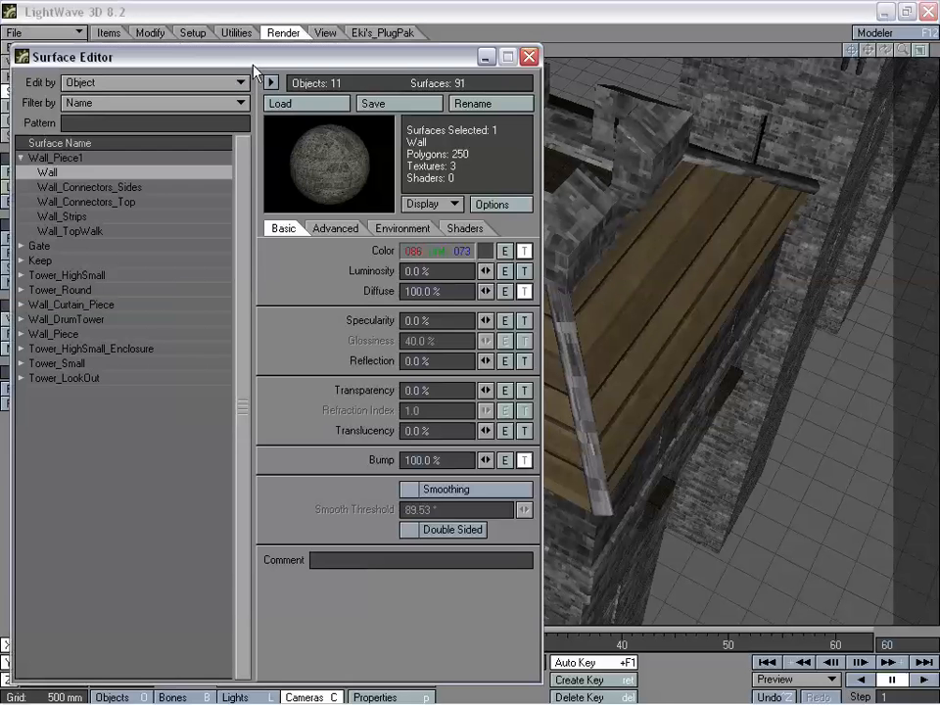
{"action": "left_click_drag", "start_coordinate": [245, 49], "coordinate": [266, 52]}
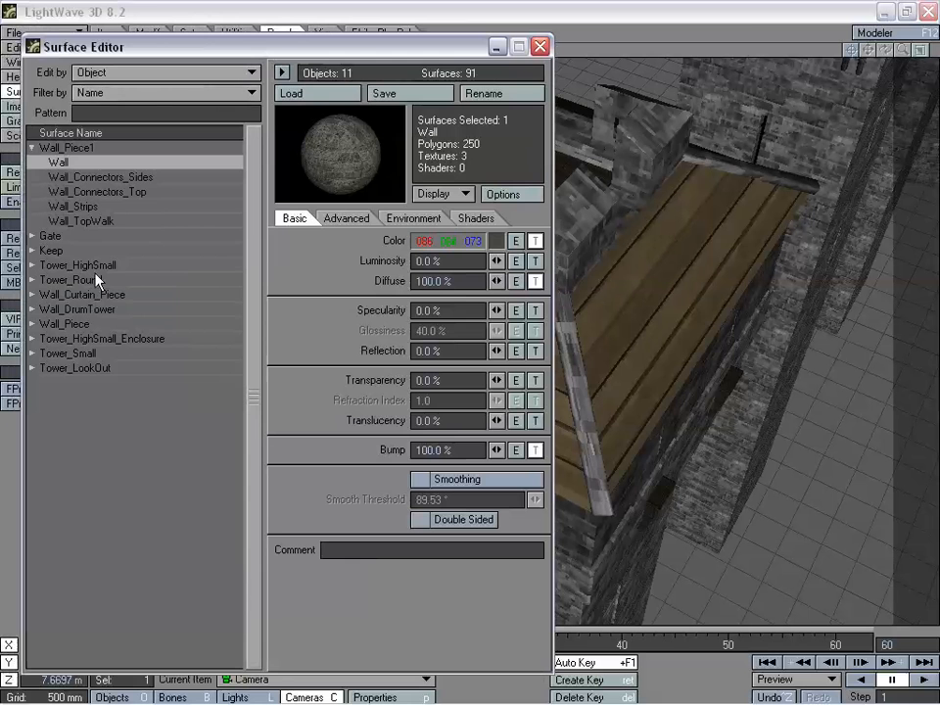
{"action": "left_click", "coordinate": [31, 148]}
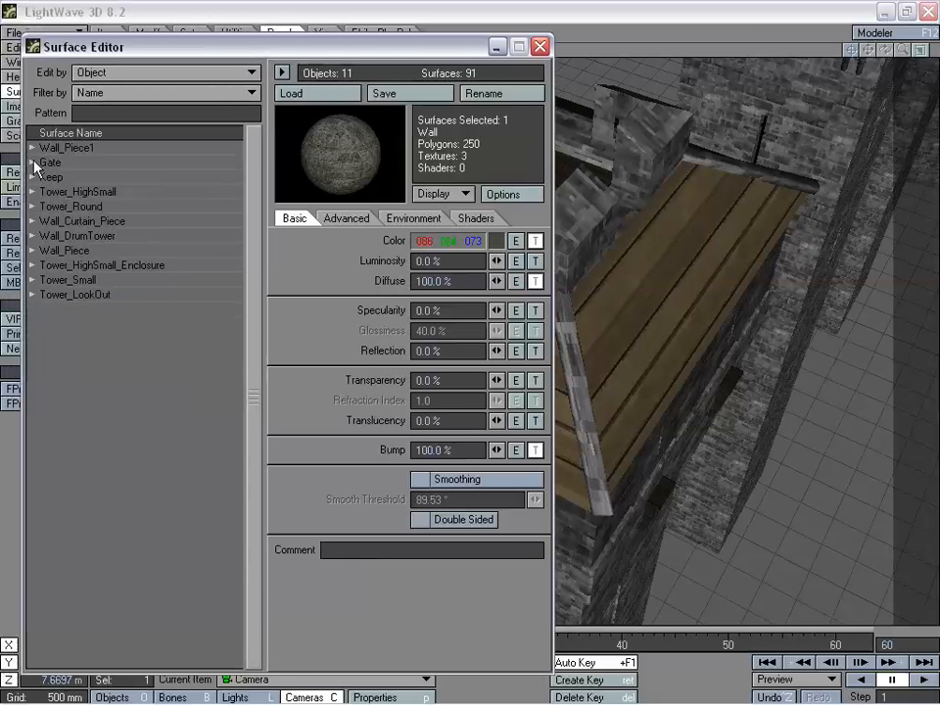
{"action": "left_click", "coordinate": [31, 265]}
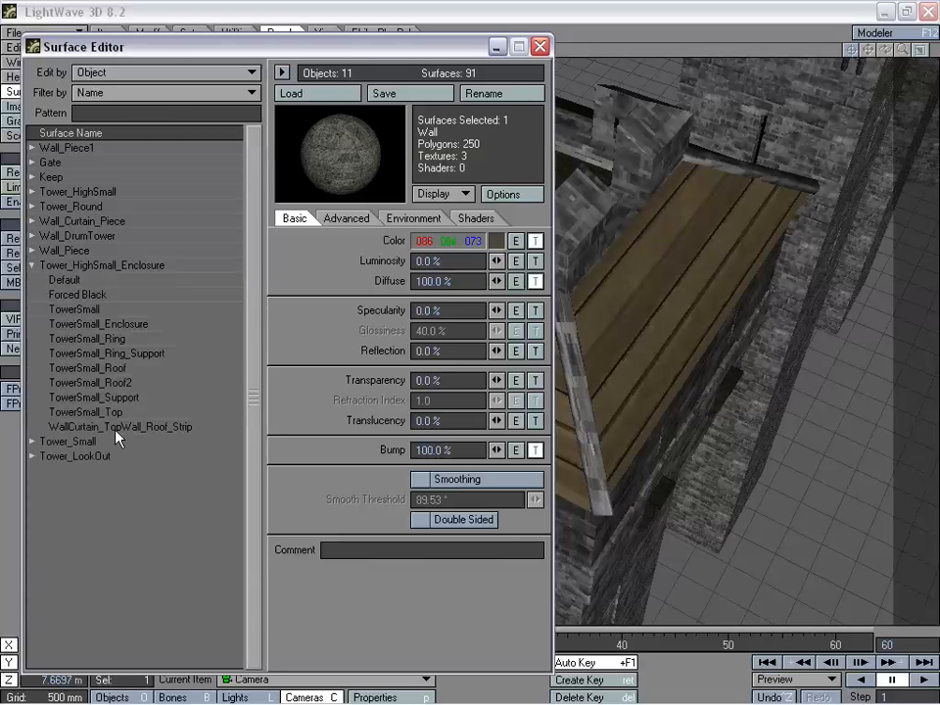
- Compare the colour textures of the TowerSmall_Roof and TowerSmall_Roof2 surfaces, examining the Turbulence layer of each
{"action": "left_click", "coordinate": [122, 370]}
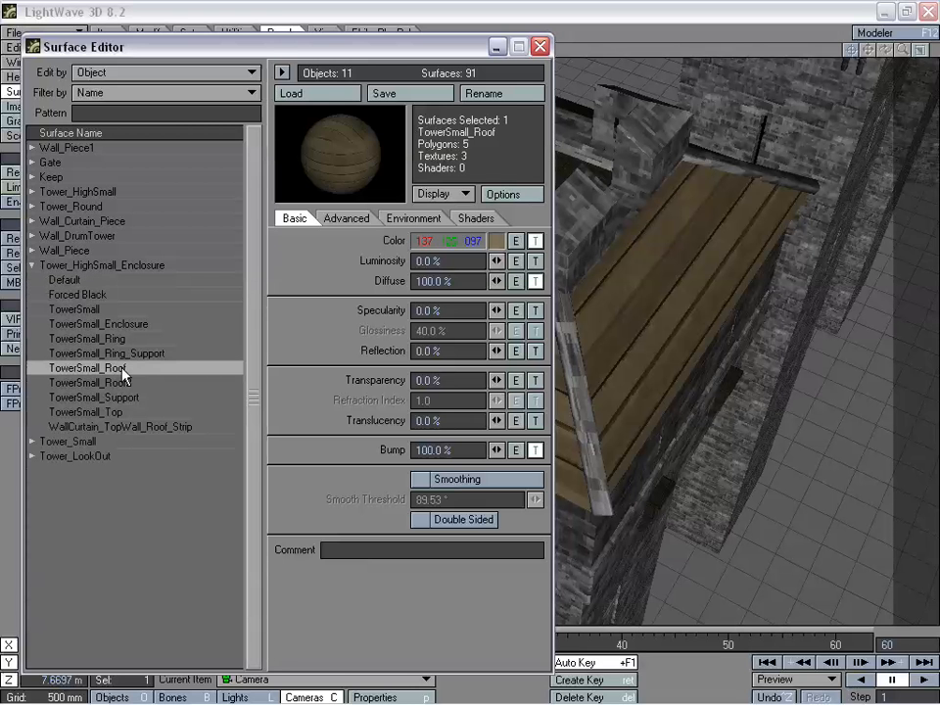
{"action": "left_click", "coordinate": [123, 383]}
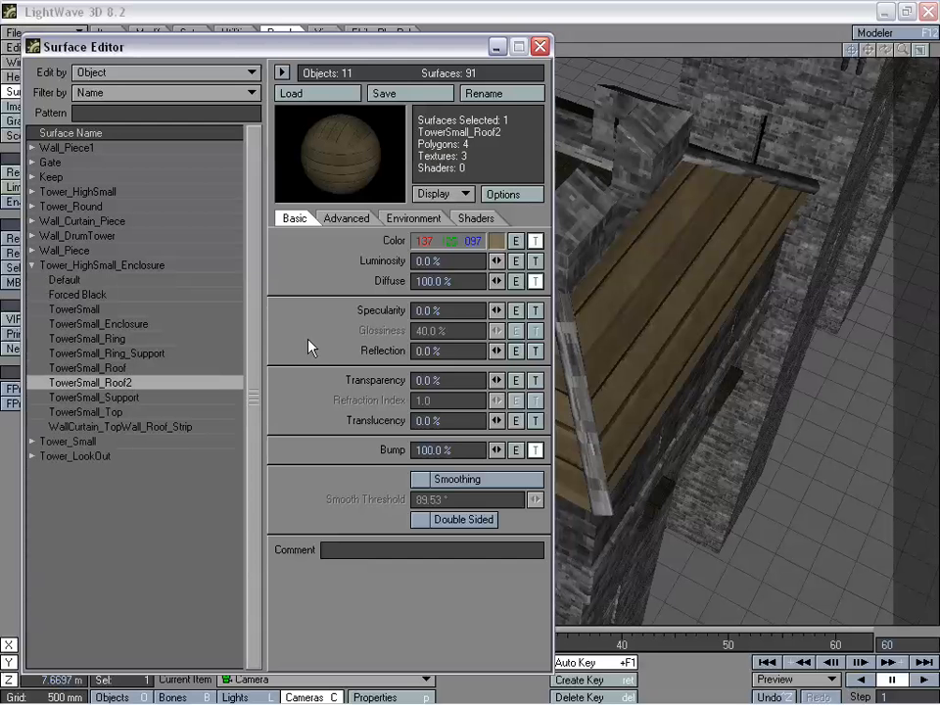
{"action": "left_click", "coordinate": [537, 244]}
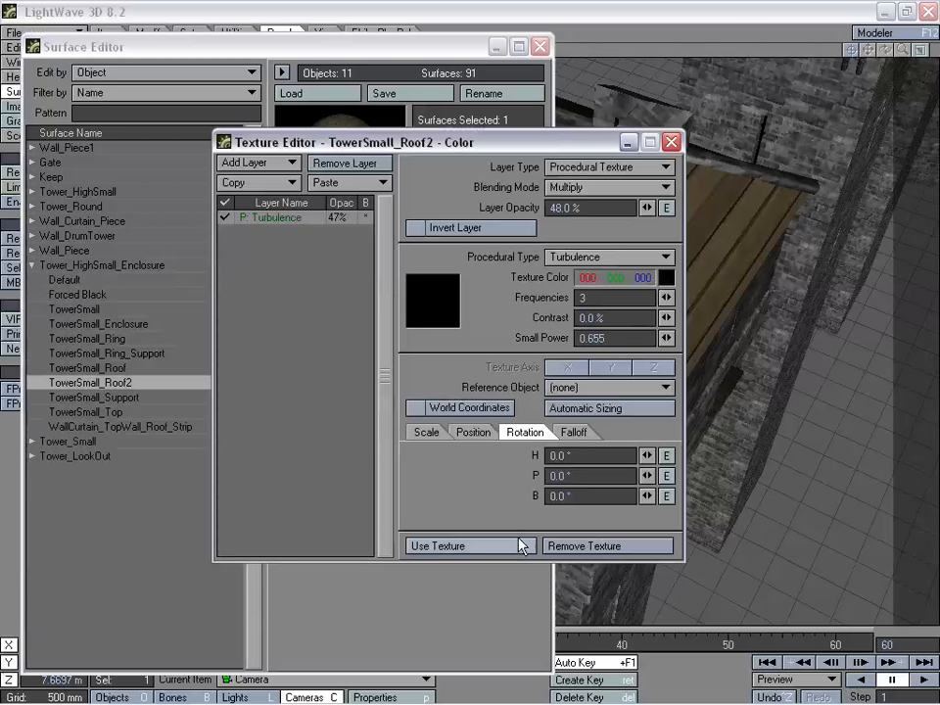
{"action": "left_click", "coordinate": [508, 549]}
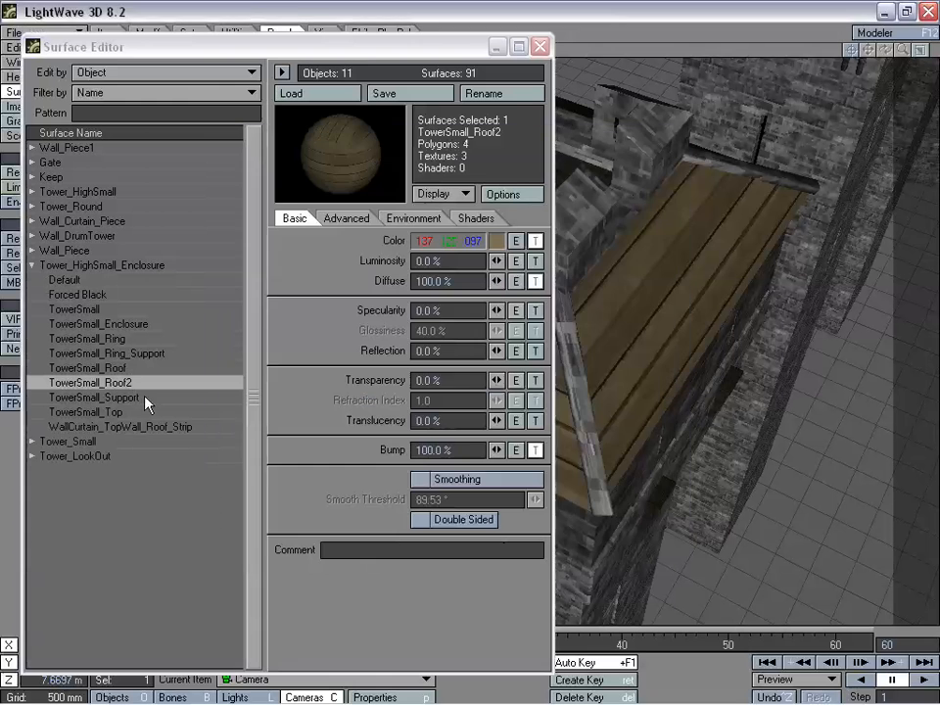
{"action": "left_click", "coordinate": [140, 369]}
{"action": "left_click", "coordinate": [537, 244]}
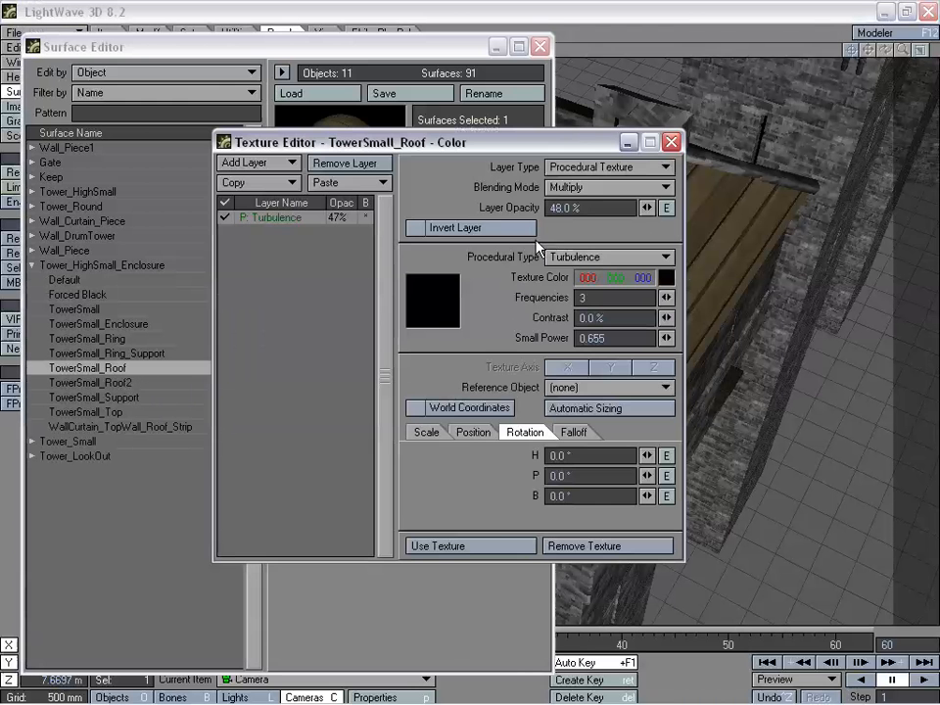
{"action": "left_click", "coordinate": [497, 546]}
- Examine the diffuse textures of TowerSmall_Roof and TowerSmall_Roof2, moving the Texture Editor aside to uncover the roof in the viewport
{"action": "left_click", "coordinate": [536, 282]}
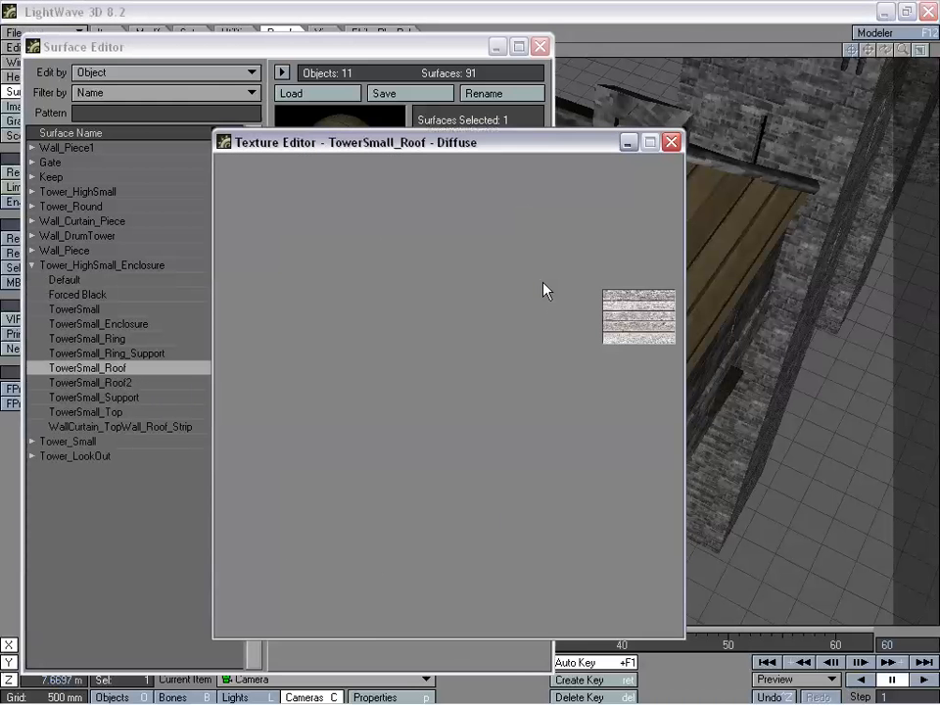
{"action": "left_click", "coordinate": [490, 683]}
{"action": "left_click", "coordinate": [147, 383]}
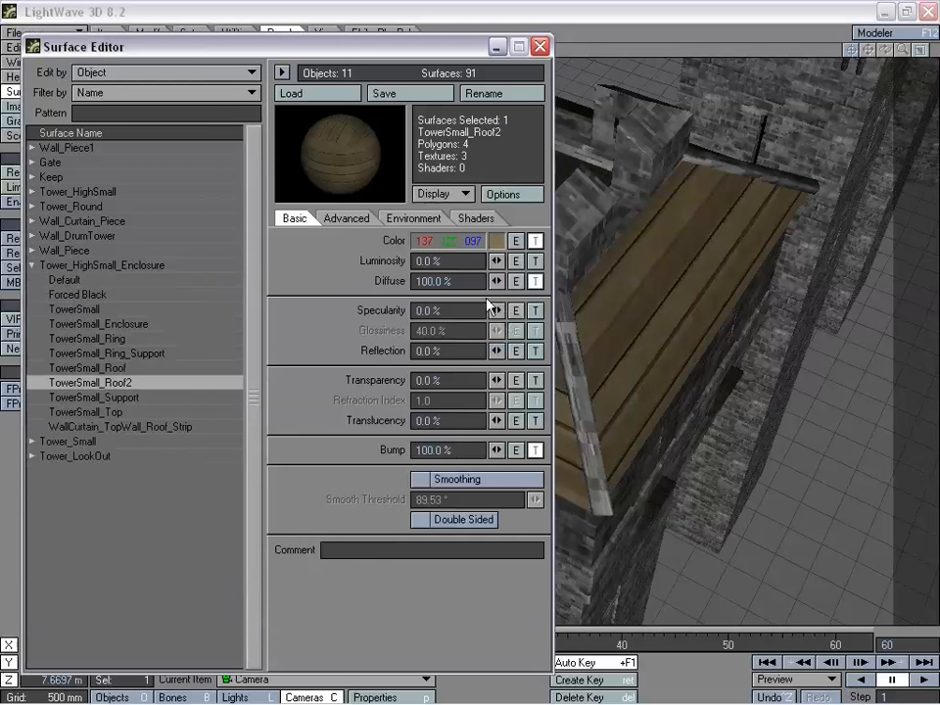
{"action": "left_click", "coordinate": [536, 282]}
{"action": "left_click_drag", "start_coordinate": [485, 143], "coordinate": [303, 98]}
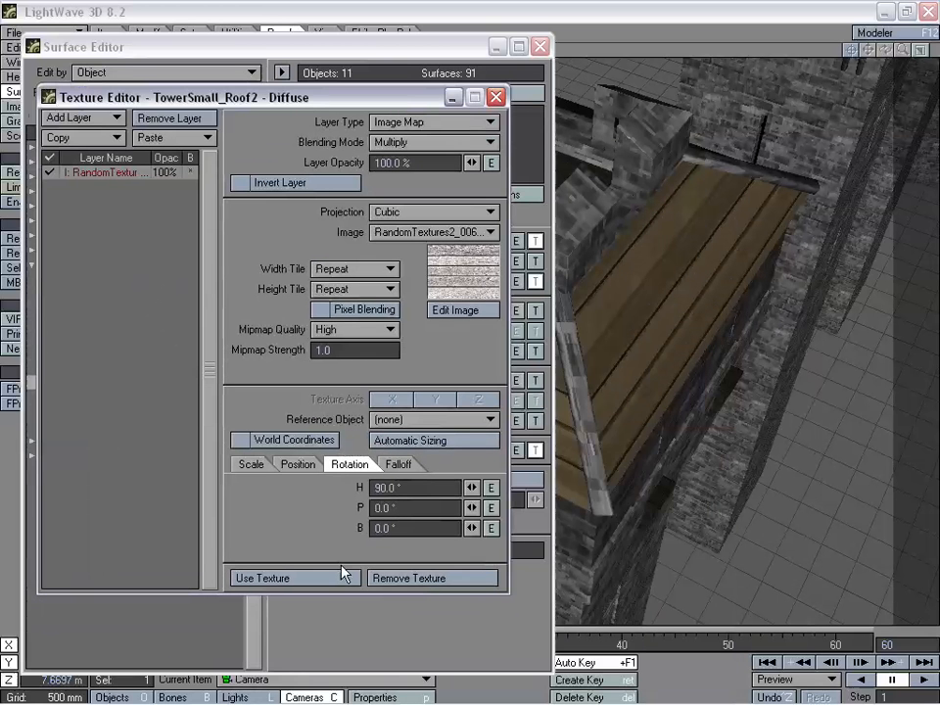
- Try a heading rotation of 0° on TowerSmall_Roof2's diffuse image map, restore it to 90° and close both editors
{"action": "left_click", "coordinate": [413, 487]}
{"action": "type", "text": "0"}
{"action": "key", "text": "Tab"}
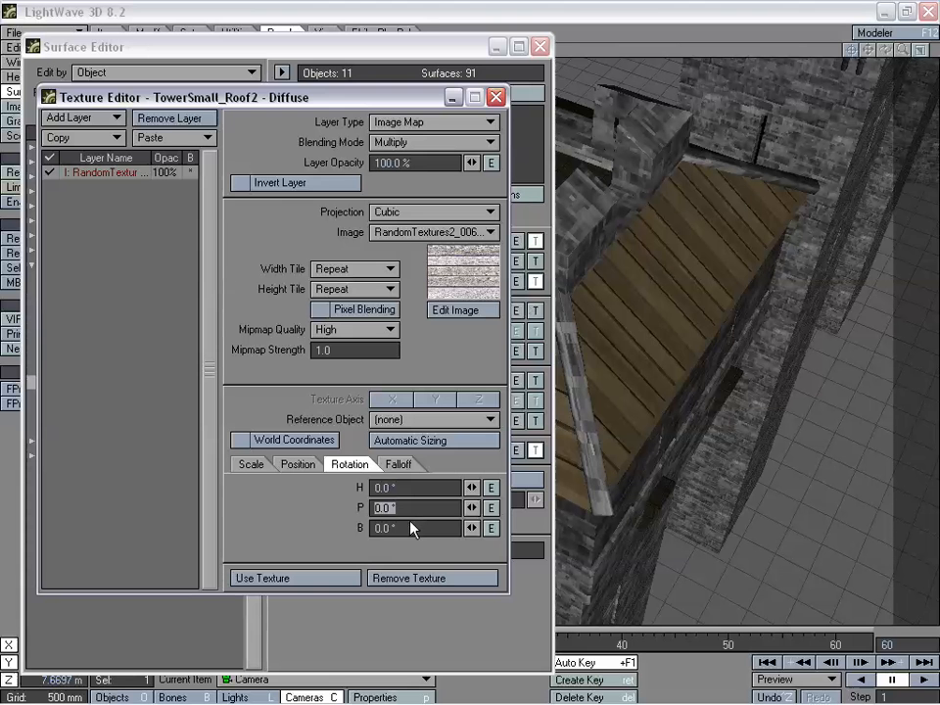
{"action": "key", "text": "shift+Tab"}
{"action": "type", "text": "90"}
{"action": "key", "text": "Tab"}
{"action": "left_click", "coordinate": [313, 579]}
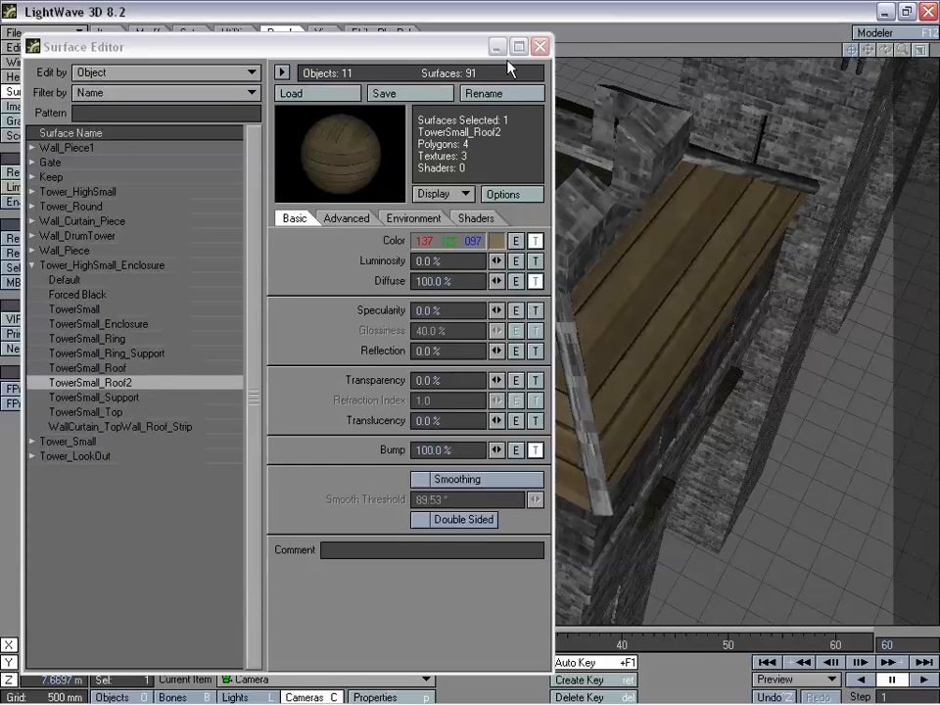
{"action": "left_click", "coordinate": [539, 47]}
- Pull the camera back and turn it above the roofed tower, and enlarge the grid size to 2 m
{"action": "left_click_drag", "start_coordinate": [549, 196], "coordinate": [618, 348]}
{"action": "right_click_drag", "start_coordinate": [617, 347], "coordinate": [617, 166]}
{"action": "right_click_drag", "start_coordinate": [529, 441], "coordinate": [514, 153]}
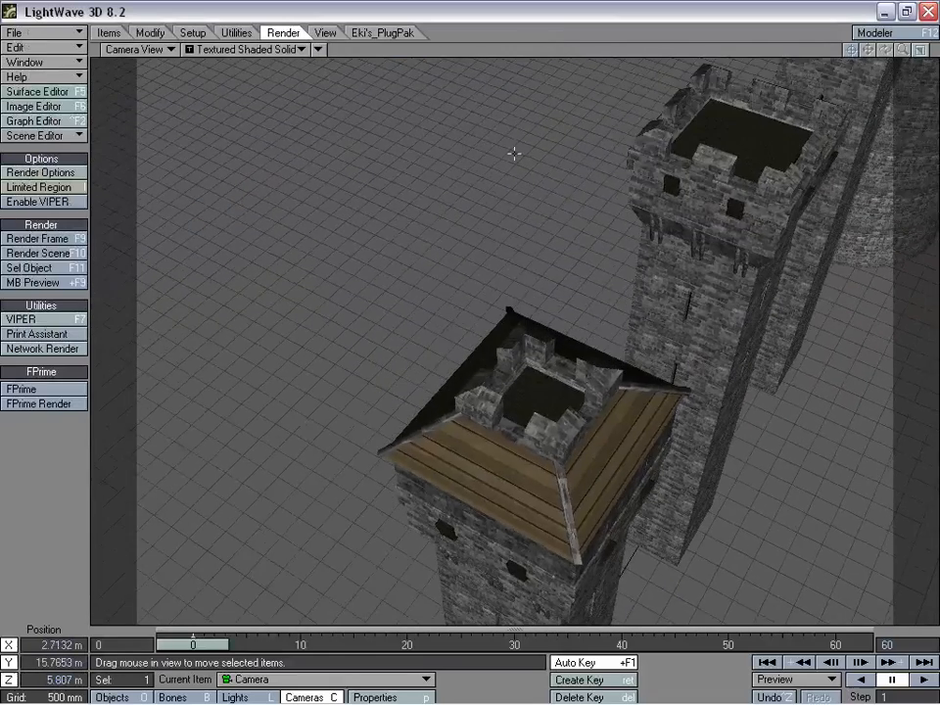
{"action": "left_click_drag", "start_coordinate": [480, 285], "coordinate": [529, 196]}
{"action": "left_click_drag", "start_coordinate": [514, 357], "coordinate": [434, 308]}
{"action": "key", "text": "y"}
{"action": "key", "text": "bracketright"}
{"action": "key", "text": "bracketright"}
{"action": "key", "text": "bracketright"}
{"action": "key", "text": "bracketright"}
- Frame the arched doorway under the plank roof with the camera at about X 11.34 m, Y 2.67 m, Z -5.36 m, heading -20.20°, pitch 23.70°
{"action": "key", "text": "t"}
{"action": "right_click_drag", "start_coordinate": [434, 309], "coordinate": [434, 397]}
{"action": "left_click_drag", "start_coordinate": [433, 397], "coordinate": [417, 311]}
{"action": "right_click_drag", "start_coordinate": [416, 311], "coordinate": [487, 342]}
{"action": "left_click_drag", "start_coordinate": [486, 341], "coordinate": [478, 314]}
{"action": "mouse_move", "coordinate": [478, 314]}
{"action": "right_mouse_down"}
{"action": "mouse_move", "coordinate": [478, 333]}
{"action": "mouse_move", "coordinate": [478, 325]}
{"action": "right_mouse_up"}
{"action": "left_click_drag", "start_coordinate": [478, 325], "coordinate": [484, 329]}
{"action": "right_click_drag", "start_coordinate": [484, 329], "coordinate": [508, 380]}
{"action": "key", "text": "y"}
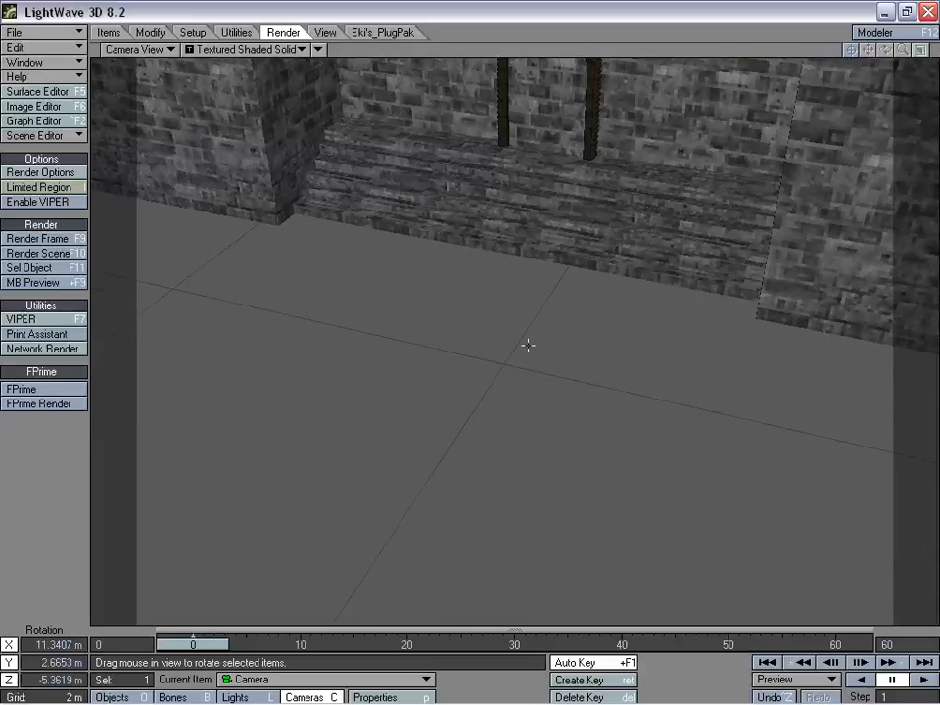
{"action": "left_click_drag", "start_coordinate": [529, 347], "coordinate": [527, 344]}
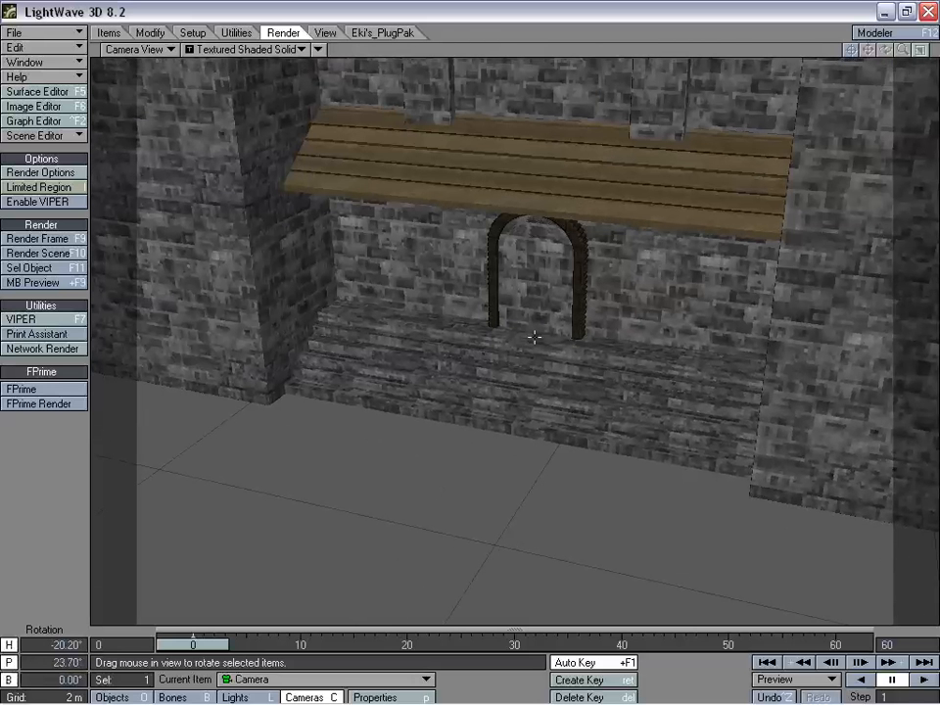
- Render the frame of the arched doorway, examine its planks and stonework and close the rendered image
{"action": "left_click", "coordinate": [39, 240]}
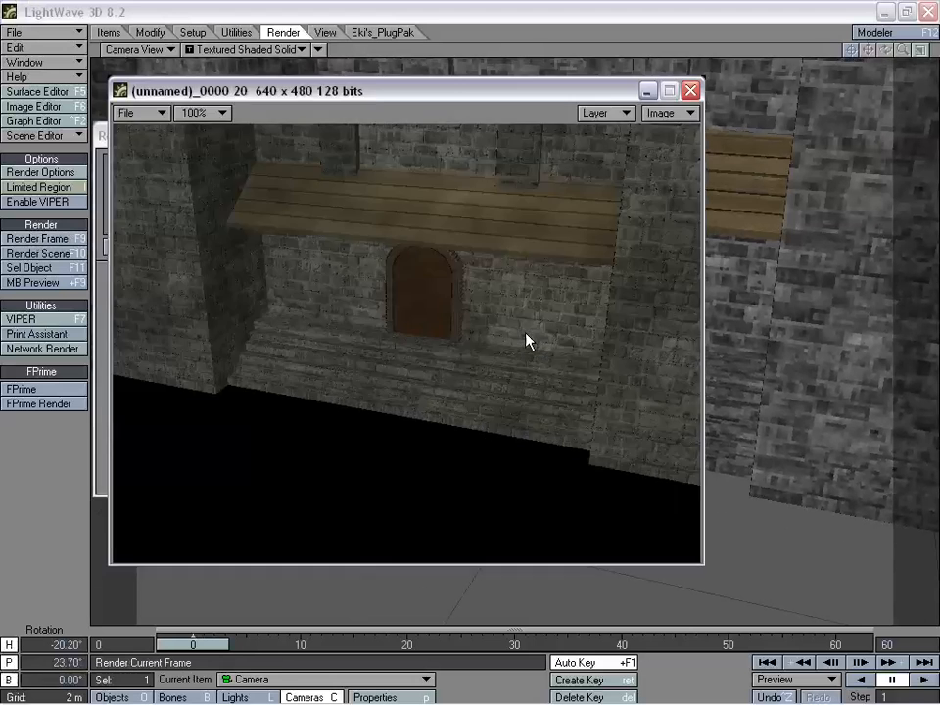
{"action": "key", "text": "Return"}
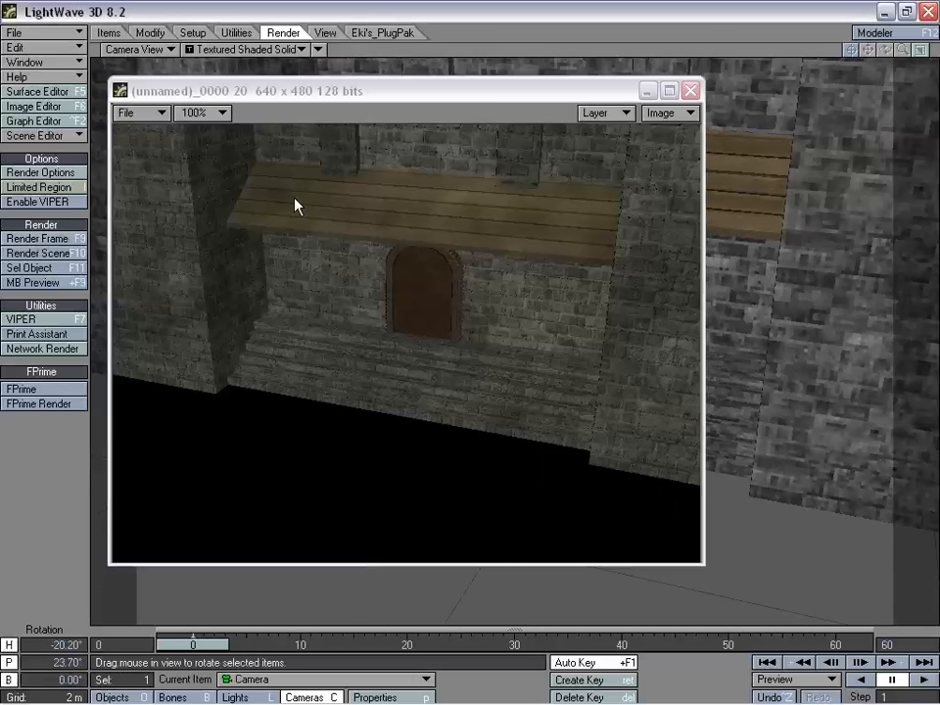
{"action": "left_click", "coordinate": [691, 90]}
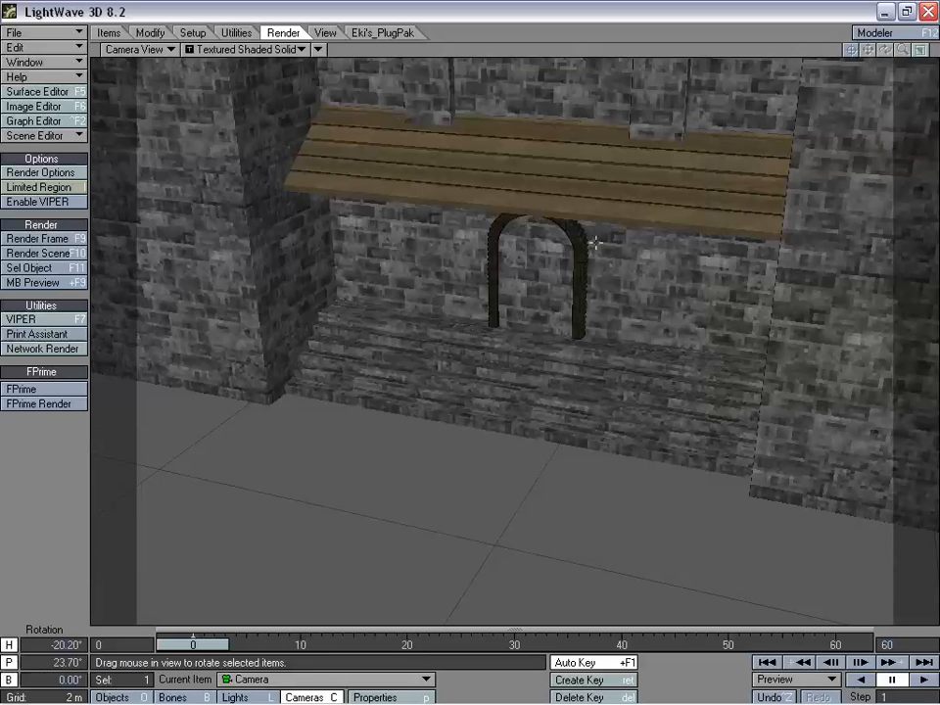
- Move and turn the camera over the castle pieces to the round tower, at about X 5.36 m, Y 9.96 m, Z 21.25 m
{"action": "left_click_drag", "start_coordinate": [511, 71], "coordinate": [577, 308]}
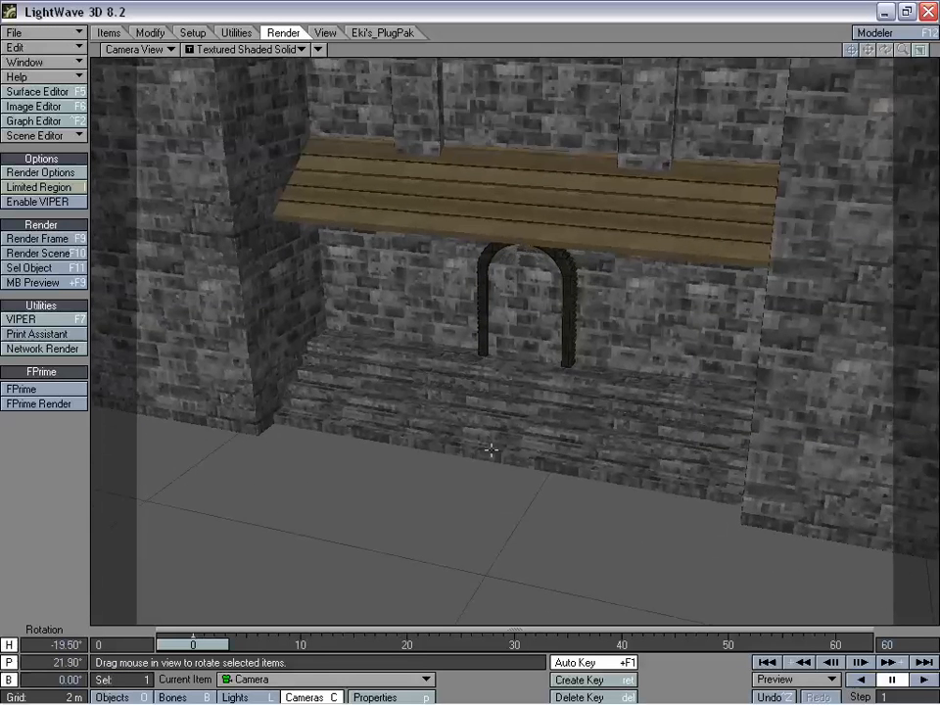
{"action": "key", "text": "t"}
{"action": "left_click_drag", "start_coordinate": [422, 474], "coordinate": [450, 614]}
{"action": "right_click_drag", "start_coordinate": [450, 614], "coordinate": [434, 423]}
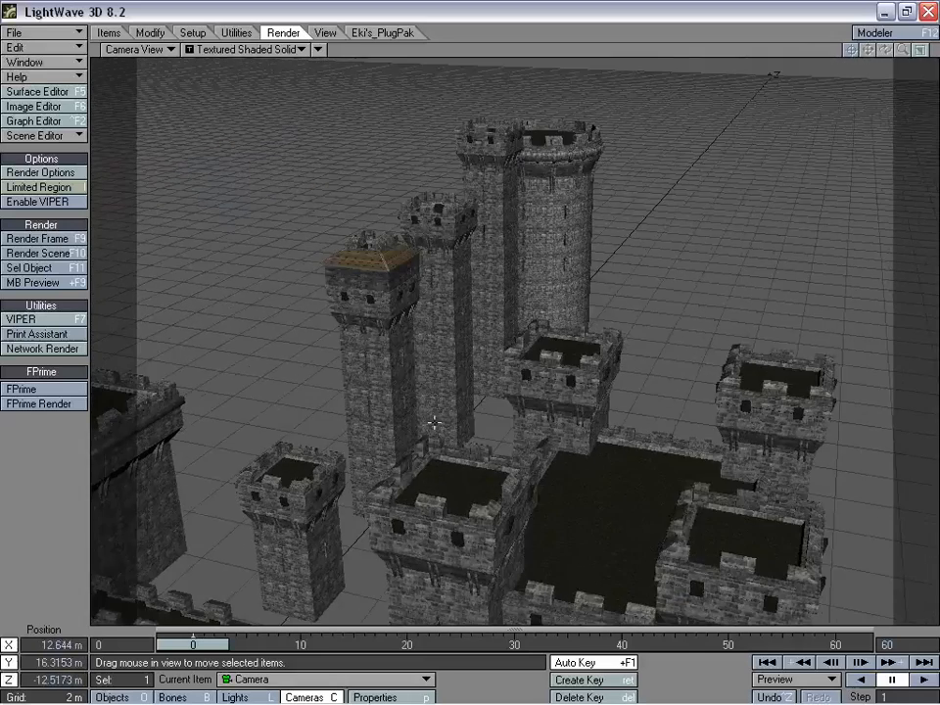
{"action": "left_click_drag", "start_coordinate": [434, 423], "coordinate": [369, 83]}
{"action": "key", "text": "y"}
{"action": "left_click_drag", "start_coordinate": [511, 463], "coordinate": [373, 529]}
{"action": "key", "text": "t"}
{"action": "right_click_drag", "start_coordinate": [372, 529], "coordinate": [376, 686]}
{"action": "right_click_drag", "start_coordinate": [541, 470], "coordinate": [542, 457]}
{"action": "left_click_drag", "start_coordinate": [542, 458], "coordinate": [528, 433]}
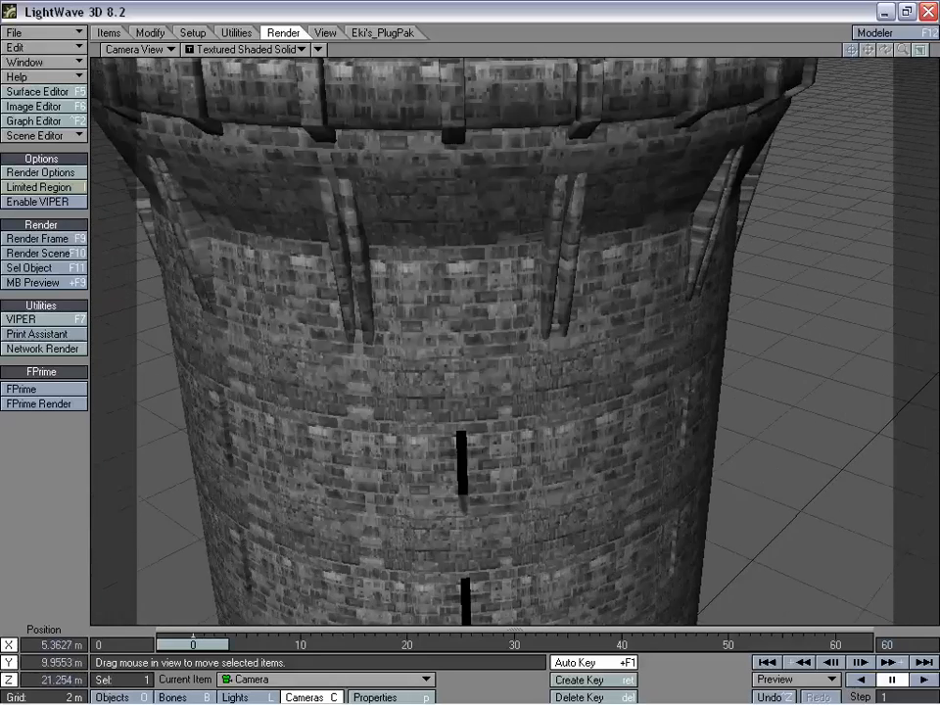
- Back the camera off to about X 6.09 m, Y 10.55 m, Z 20.14 m to frame the round tower's upper ring and wall
{"action": "right_click_drag", "start_coordinate": [411, 326], "coordinate": [412, 368]}
{"action": "right_click_drag", "start_coordinate": [561, 145], "coordinate": [561, 154]}
{"action": "left_click_drag", "start_coordinate": [531, 407], "coordinate": [537, 413]}
{"action": "right_click_drag", "start_coordinate": [537, 413], "coordinate": [536, 415]}
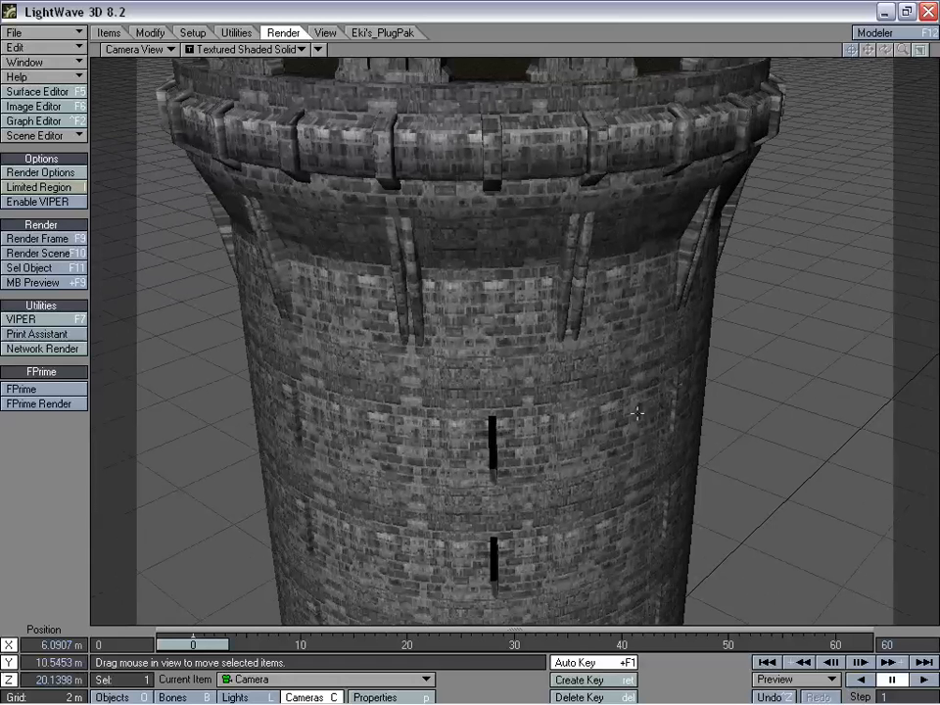
- Open the Surface Editor, collapse Tower_HighSmall_Enclosure and list the surfaces of Tower_Round
{"action": "left_click", "coordinate": [36, 92]}
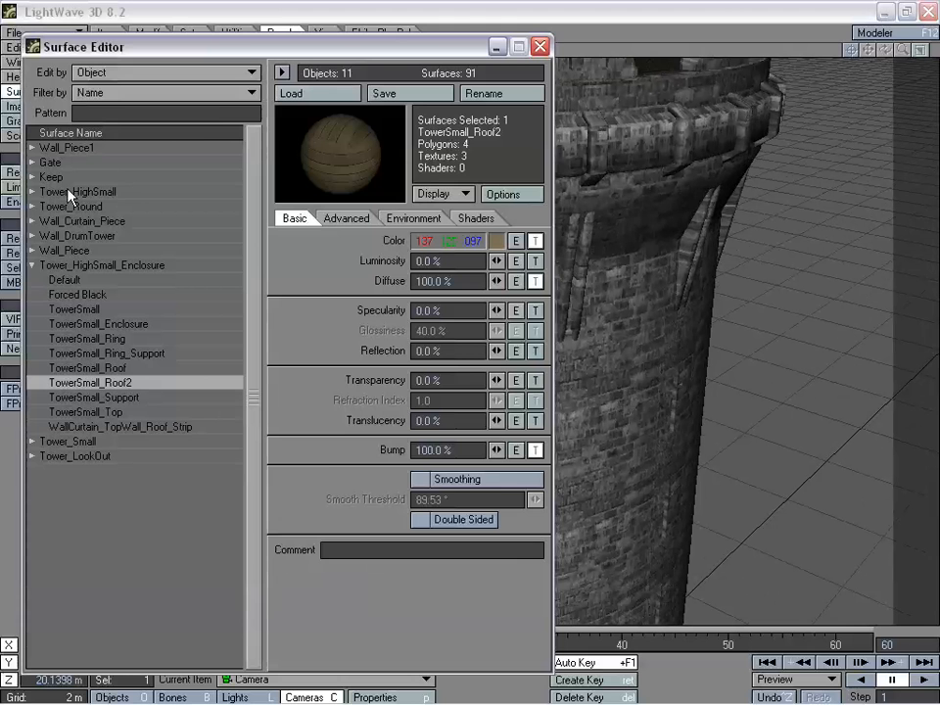
{"action": "left_click_drag", "start_coordinate": [232, 40], "coordinate": [230, 69]}
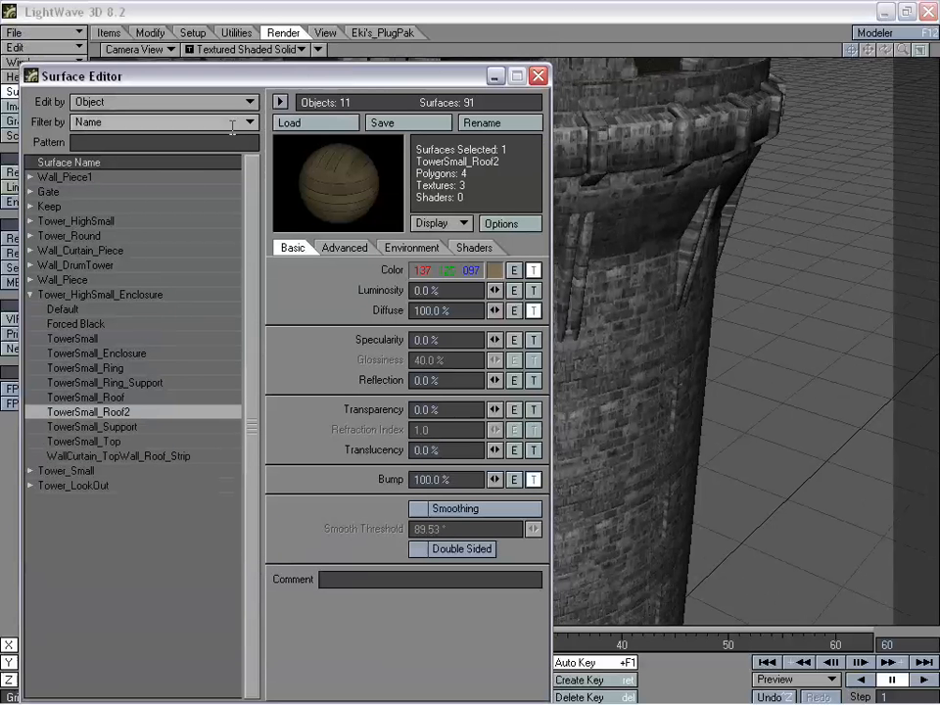
{"action": "left_click", "coordinate": [30, 295]}
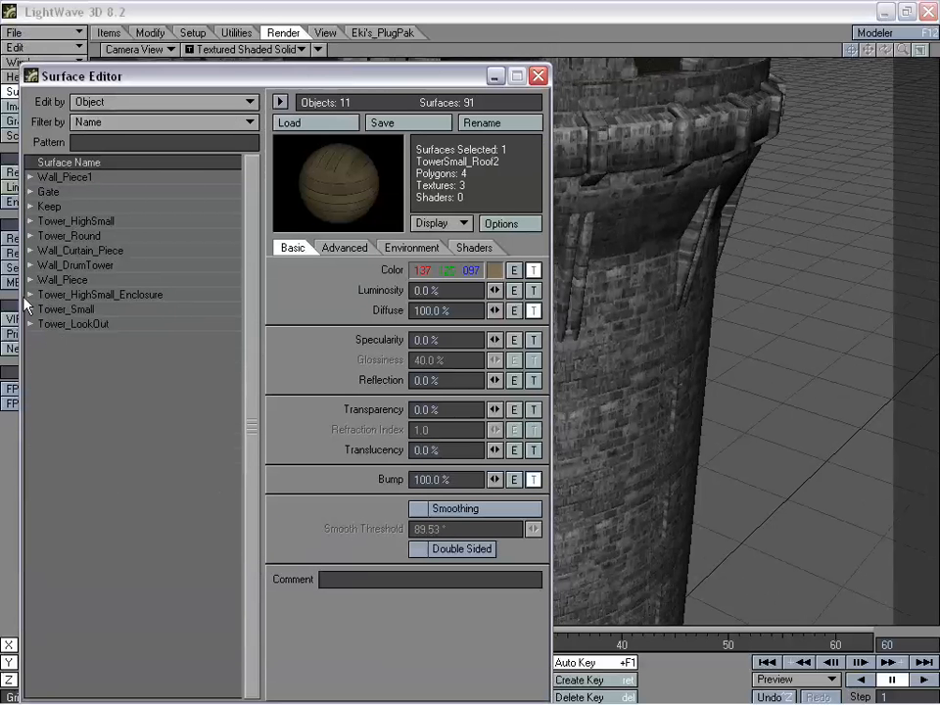
{"action": "left_click", "coordinate": [30, 236]}
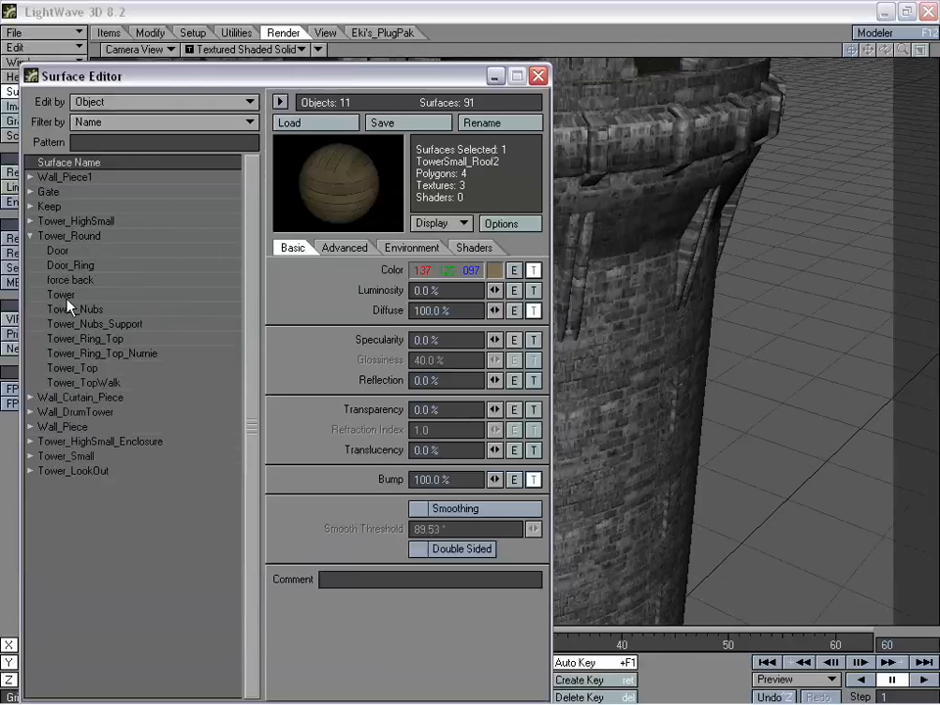
- Examine the Turbulence and cylindrical image map layers in the Tower surface's colour texture, and close both editors
{"action": "left_click", "coordinate": [61, 295]}
{"action": "left_click", "coordinate": [533, 270]}
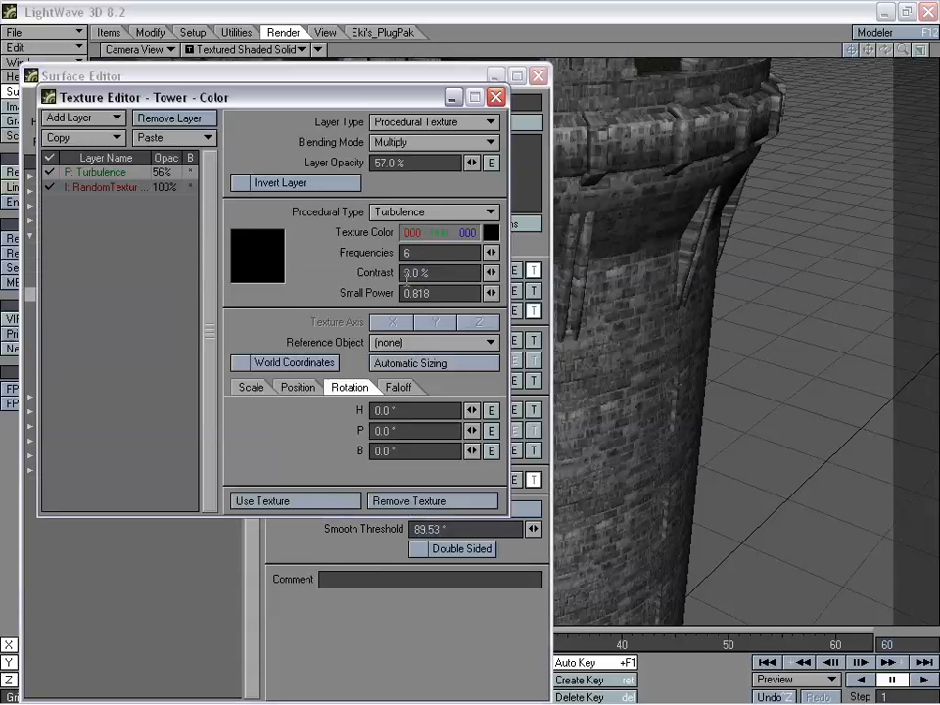
{"action": "left_click", "coordinate": [138, 187]}
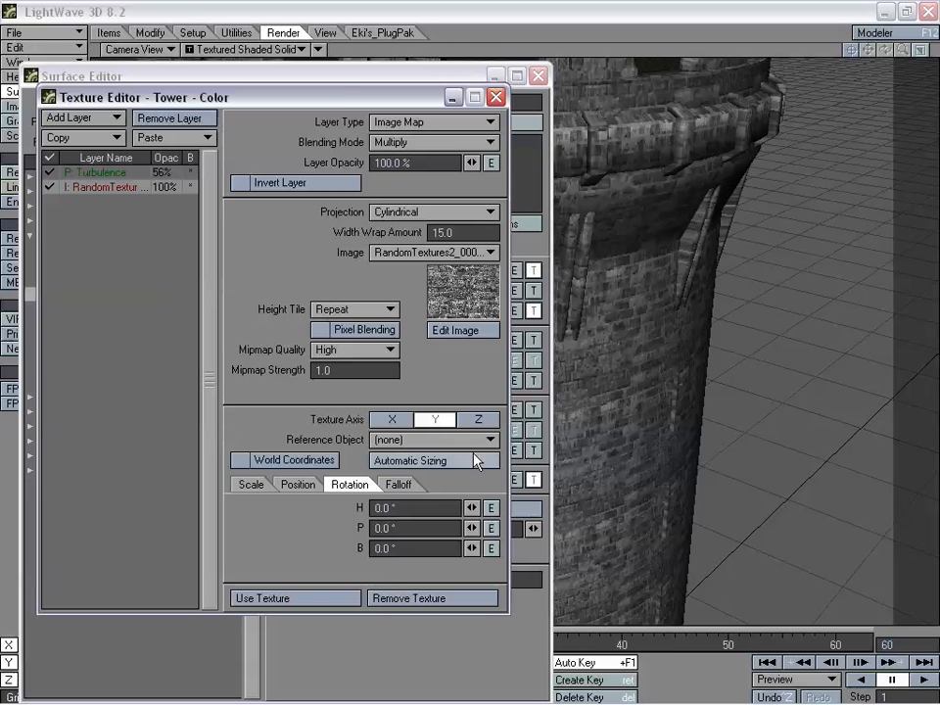
{"action": "left_click", "coordinate": [338, 599]}
{"action": "left_click", "coordinate": [537, 76]}
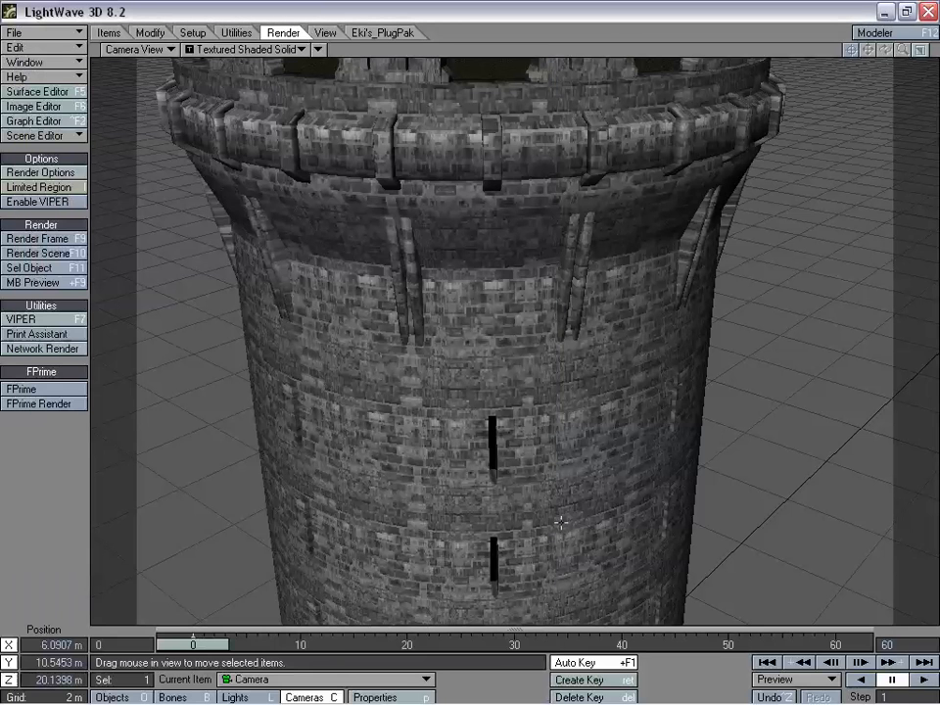
- Pull the camera back to about X 13.18 m, Y 13.83 m, Z 5.51 m to view the round tower beside the square towers
{"action": "left_click_drag", "start_coordinate": [583, 183], "coordinate": [476, 267]}
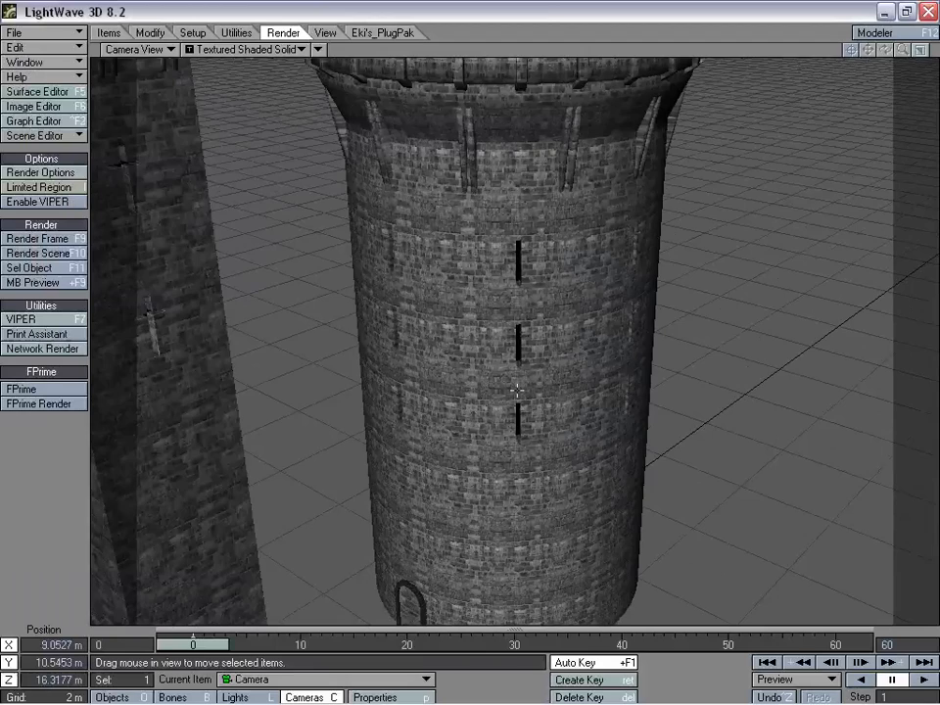
{"action": "left_click_drag", "start_coordinate": [585, 108], "coordinate": [531, 280]}
{"action": "right_click_drag", "start_coordinate": [531, 280], "coordinate": [530, 108]}
{"action": "right_click_drag", "start_coordinate": [549, 300], "coordinate": [548, 369]}
{"action": "mouse_move", "coordinate": [549, 369]}
{"action": "left_mouse_down"}
{"action": "mouse_move", "coordinate": [503, 376]}
{"action": "mouse_move", "coordinate": [428, 453]}
{"action": "mouse_move", "coordinate": [529, 383]}
{"action": "mouse_move", "coordinate": [534, 362]}
{"action": "left_mouse_up"}
{"action": "right_click_drag", "start_coordinate": [533, 363], "coordinate": [534, 388]}
{"action": "left_click_drag", "start_coordinate": [534, 388], "coordinate": [569, 300]}
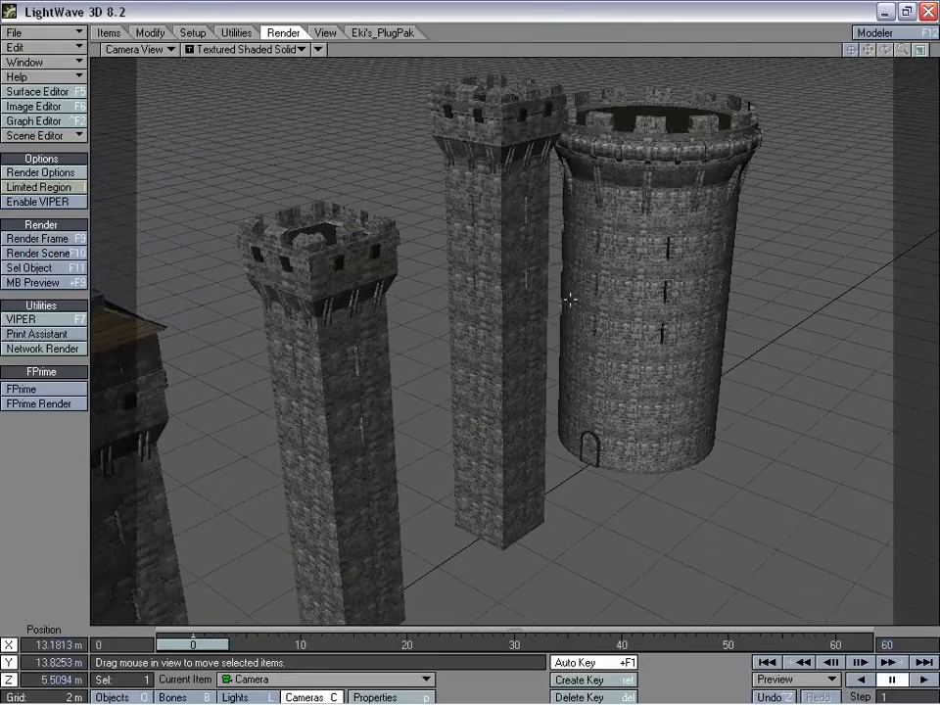
- Move the camera to the short square tower, at about X 4.49 m, Y 5.46 m, Z -1.52 m, to inspect its stonework
{"action": "left_click_drag", "start_coordinate": [594, 402], "coordinate": [588, 494]}
{"action": "left_click_drag", "start_coordinate": [658, 355], "coordinate": [600, 418]}
{"action": "right_click_drag", "start_coordinate": [600, 418], "coordinate": [601, 504]}
{"action": "left_click_drag", "start_coordinate": [691, 450], "coordinate": [636, 397]}
{"action": "right_click_drag", "start_coordinate": [636, 397], "coordinate": [636, 438]}
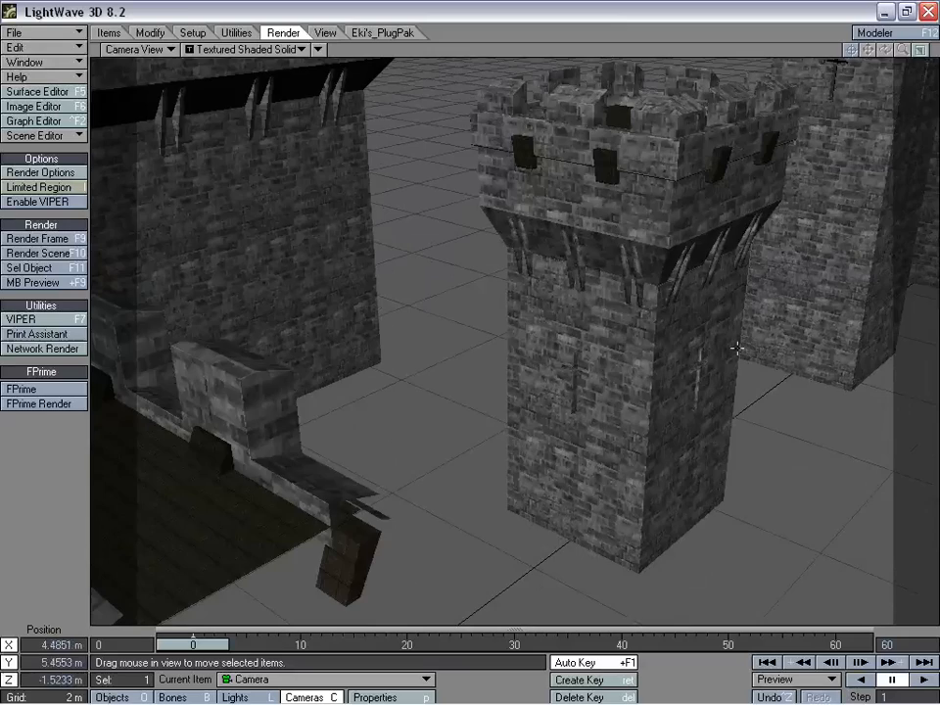
- Raise the camera to about X 6.07 m, Y 11.78 m, Z 2.30 m to view the plank-roofed tower top
{"action": "left_click_drag", "start_coordinate": [721, 438], "coordinate": [720, 403]}
{"action": "right_click_drag", "start_coordinate": [720, 404], "coordinate": [720, 336]}
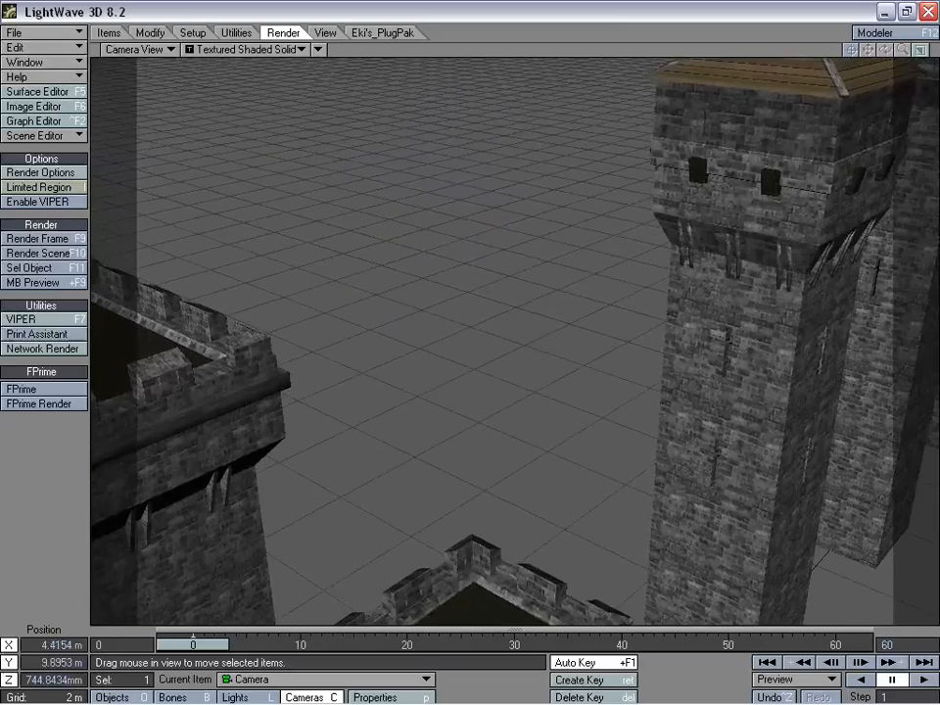
{"action": "left_click_drag", "start_coordinate": [696, 431], "coordinate": [720, 407]}
{"action": "right_click_drag", "start_coordinate": [720, 408], "coordinate": [720, 379]}
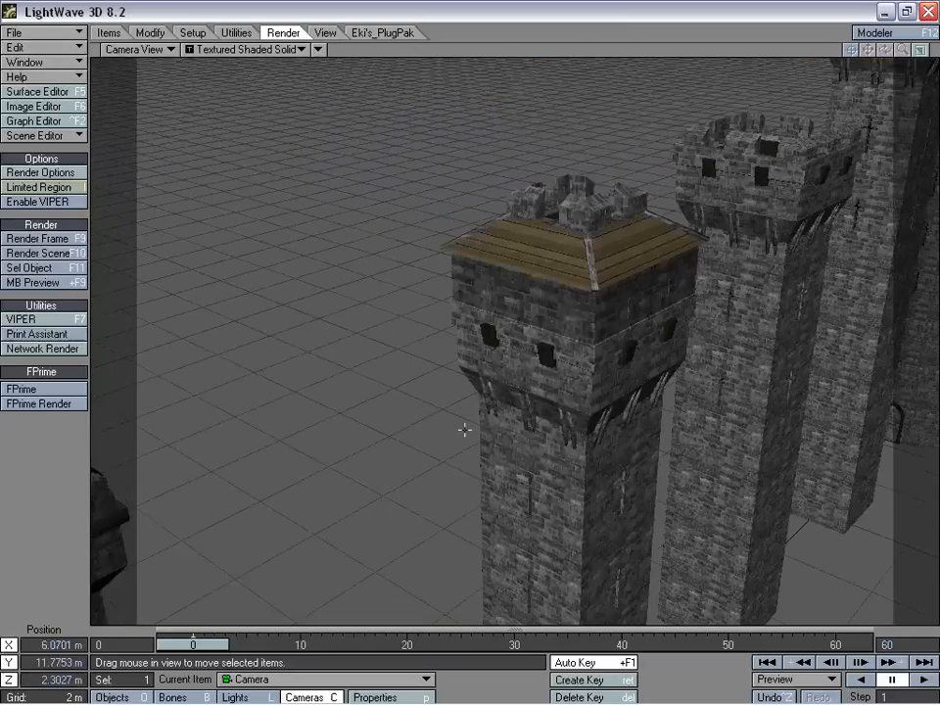
- Inspect the lower tower walls up close, and pull the camera back to about X 10.55 m, Y 14.57 m, Z -8.72 m over the castle pieces
{"action": "left_click_drag", "start_coordinate": [465, 430], "coordinate": [443, 449]}
{"action": "right_click_drag", "start_coordinate": [443, 448], "coordinate": [511, 488]}
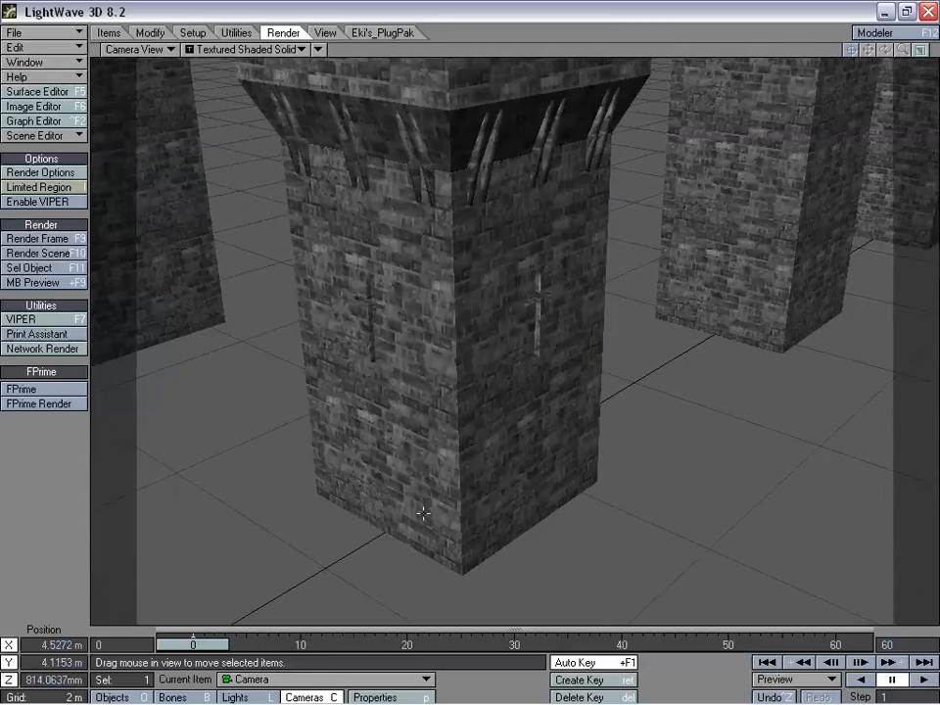
{"action": "left_click_drag", "start_coordinate": [489, 464], "coordinate": [529, 490]}
{"action": "right_click_drag", "start_coordinate": [529, 490], "coordinate": [529, 431]}
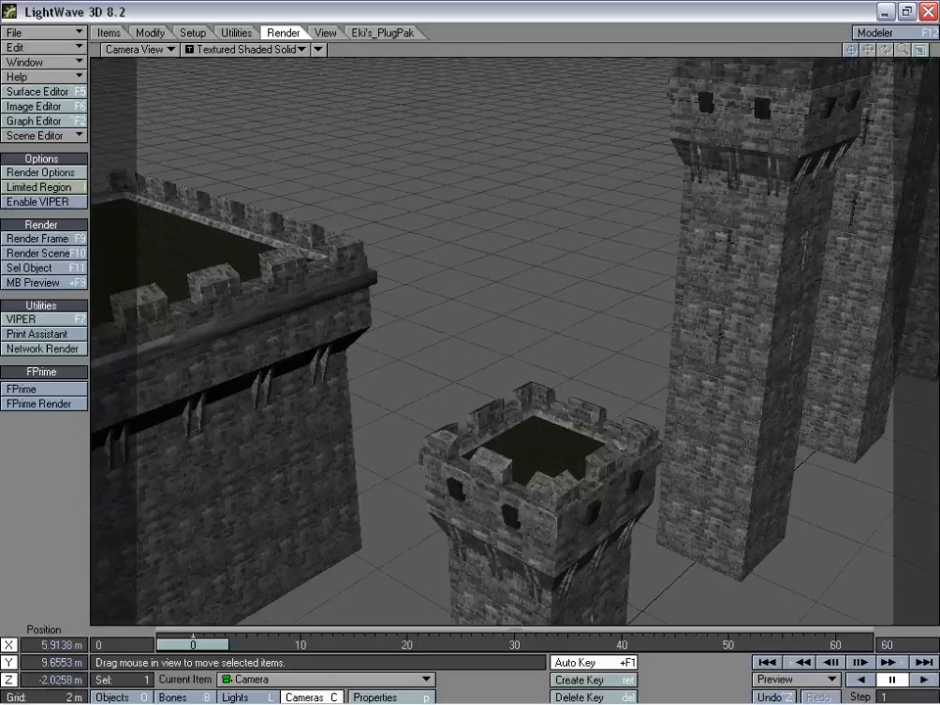
{"action": "right_click_drag", "start_coordinate": [519, 325], "coordinate": [519, 306]}
{"action": "left_click_drag", "start_coordinate": [519, 306], "coordinate": [564, 372]}
{"action": "right_click_drag", "start_coordinate": [564, 371], "coordinate": [563, 344]}
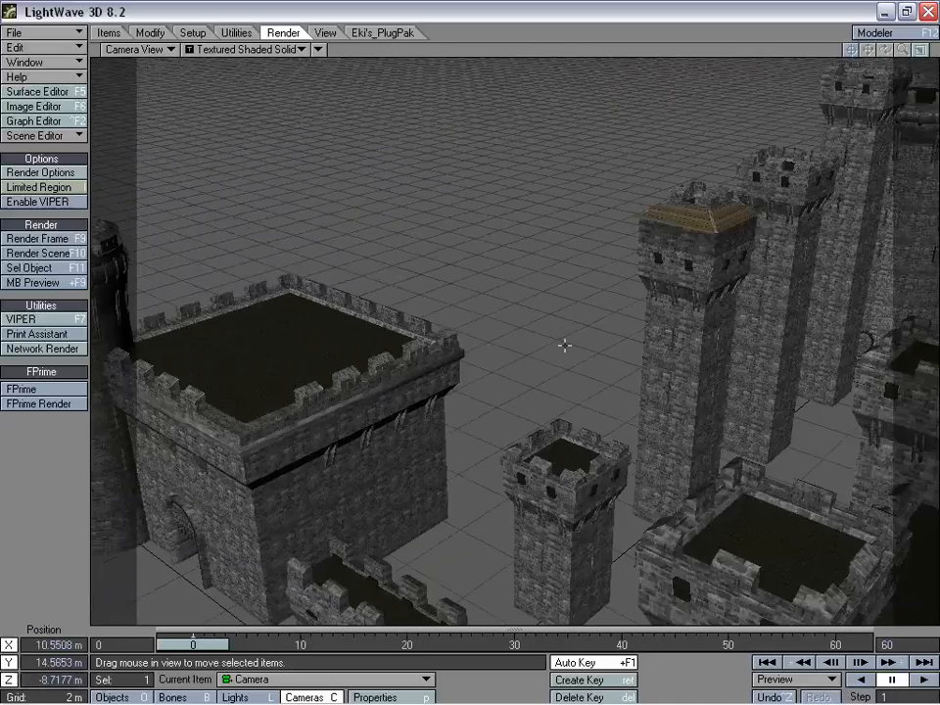
- Try the small square tower on the flat roof of the gatehouse, at about X -7.24 m, Y 4.55 m, Z 4.60 m
{"action": "left_click_drag", "start_coordinate": [563, 344], "coordinate": [568, 378]}
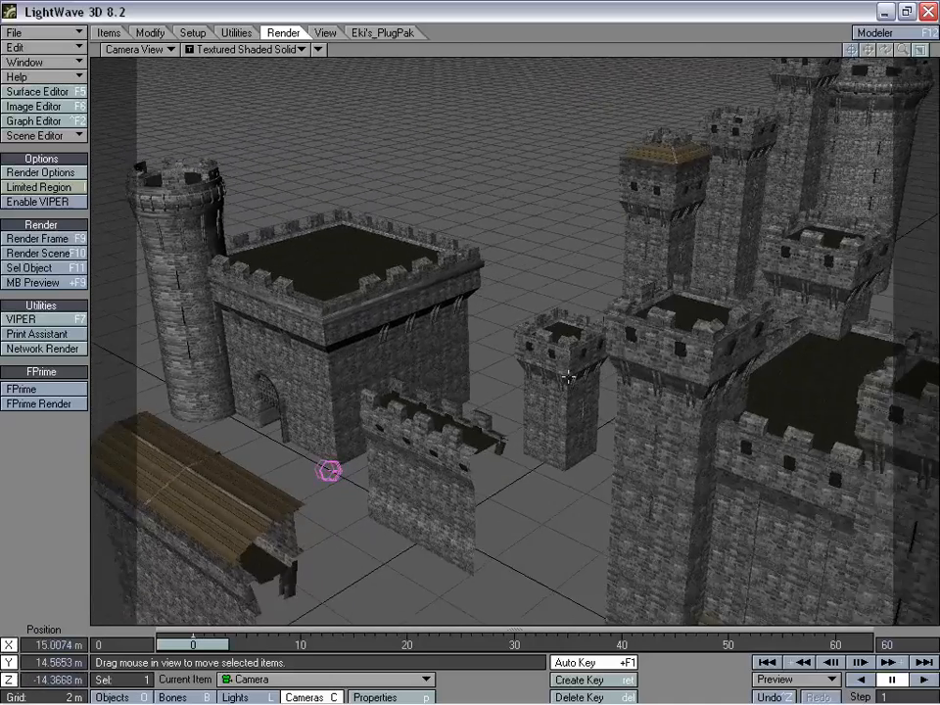
{"action": "left_click_drag", "start_coordinate": [562, 463], "coordinate": [578, 266]}
{"action": "left_click", "coordinate": [592, 389]}
{"action": "left_click_drag", "start_coordinate": [427, 238], "coordinate": [395, 235]}
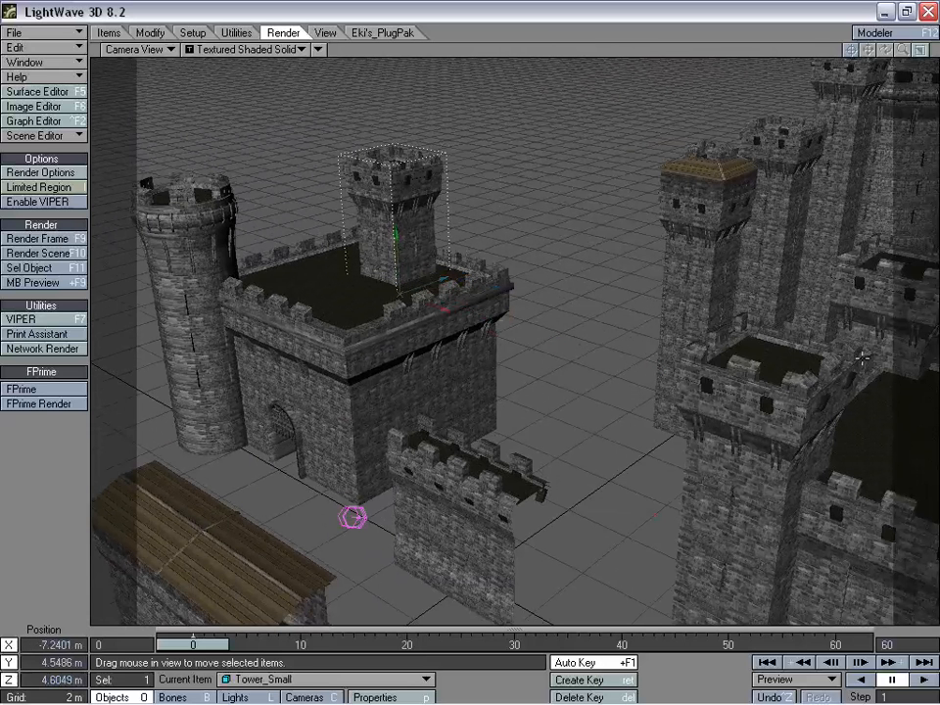
{"action": "left_click_drag", "start_coordinate": [429, 309], "coordinate": [459, 270]}
- Bring the small square tower back down beside the short wall piece and set its Y position to 0 m
{"action": "left_click_drag", "start_coordinate": [588, 300], "coordinate": [594, 451]}
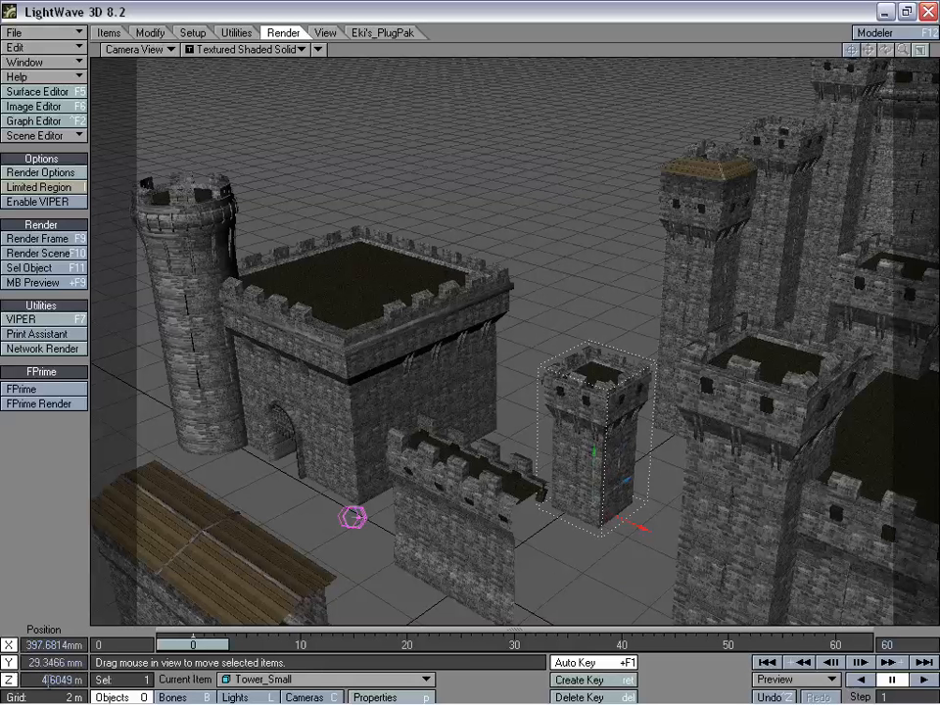
{"action": "type", "text": "0"}
{"action": "key", "text": "Return"}
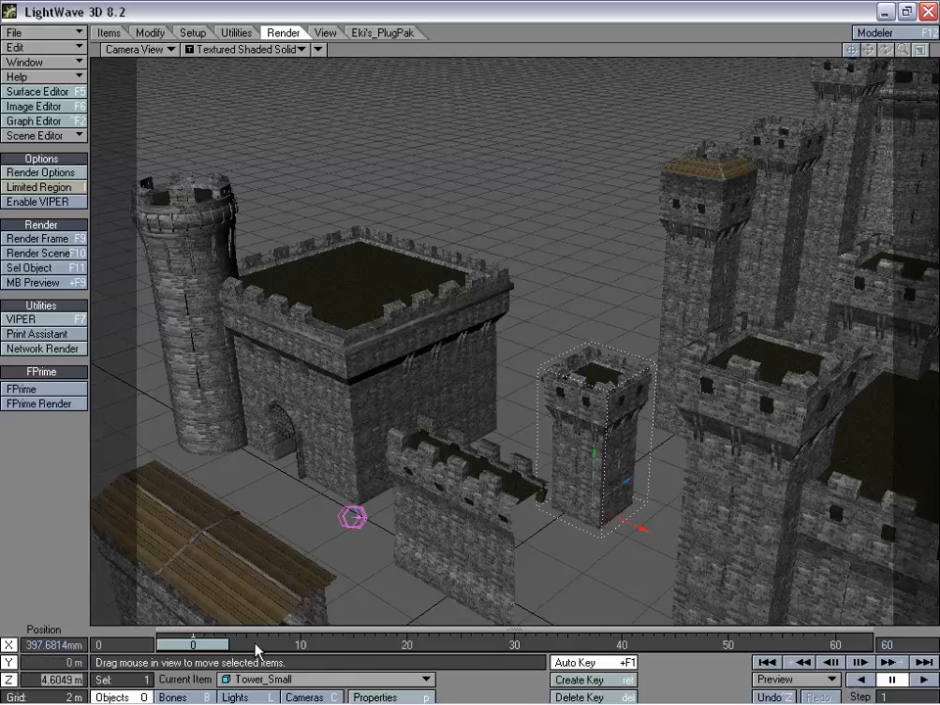
{"action": "key", "text": "Return"}
{"action": "left_click_drag", "start_coordinate": [635, 525], "coordinate": [638, 528]}
- Move the camera along the crenellated wall pieces to about X 8.96 m, Y 6.71 m, Z -26.44 m to inspect their stonework
{"action": "key", "text": "shift+c"}
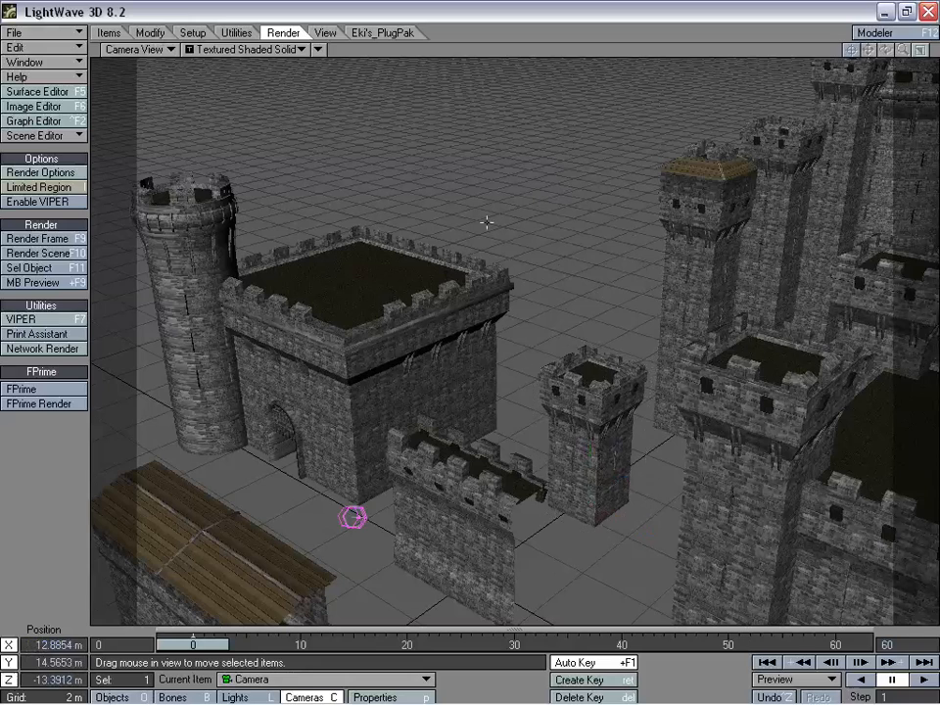
{"action": "left_click_drag", "start_coordinate": [487, 220], "coordinate": [560, 571]}
{"action": "right_click_drag", "start_coordinate": [511, 133], "coordinate": [507, 213]}
{"action": "left_click_drag", "start_coordinate": [637, 264], "coordinate": [537, 135]}
{"action": "right_click_drag", "start_coordinate": [537, 136], "coordinate": [538, 183]}
{"action": "left_click_drag", "start_coordinate": [538, 183], "coordinate": [496, 133]}
{"action": "left_click_drag", "start_coordinate": [535, 377], "coordinate": [529, 340]}
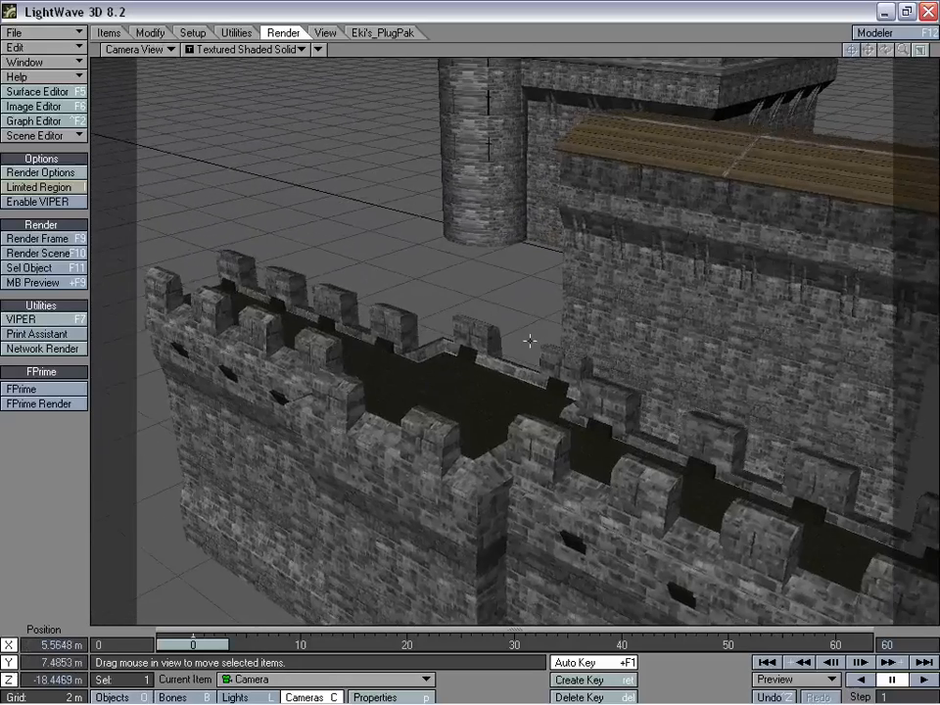
{"action": "right_click_drag", "start_coordinate": [529, 340], "coordinate": [527, 364]}
{"action": "left_click_drag", "start_coordinate": [527, 364], "coordinate": [530, 453]}
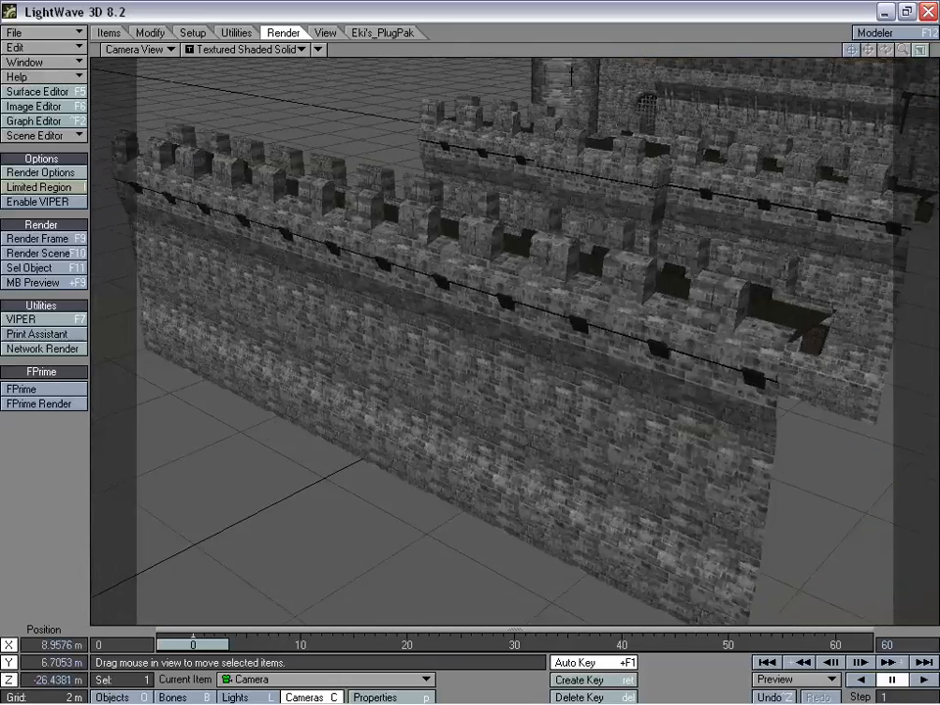
- Raise and turn the camera to about X -3.66 m, Y 13.58 m, Z -15.79 m to view the row of tall towers
{"action": "right_click_drag", "start_coordinate": [530, 454], "coordinate": [530, 354]}
{"action": "left_click_drag", "start_coordinate": [526, 349], "coordinate": [604, 424]}
{"action": "key", "text": "y"}
{"action": "key", "text": "t"}
{"action": "left_click_drag", "start_coordinate": [508, 435], "coordinate": [312, 422]}
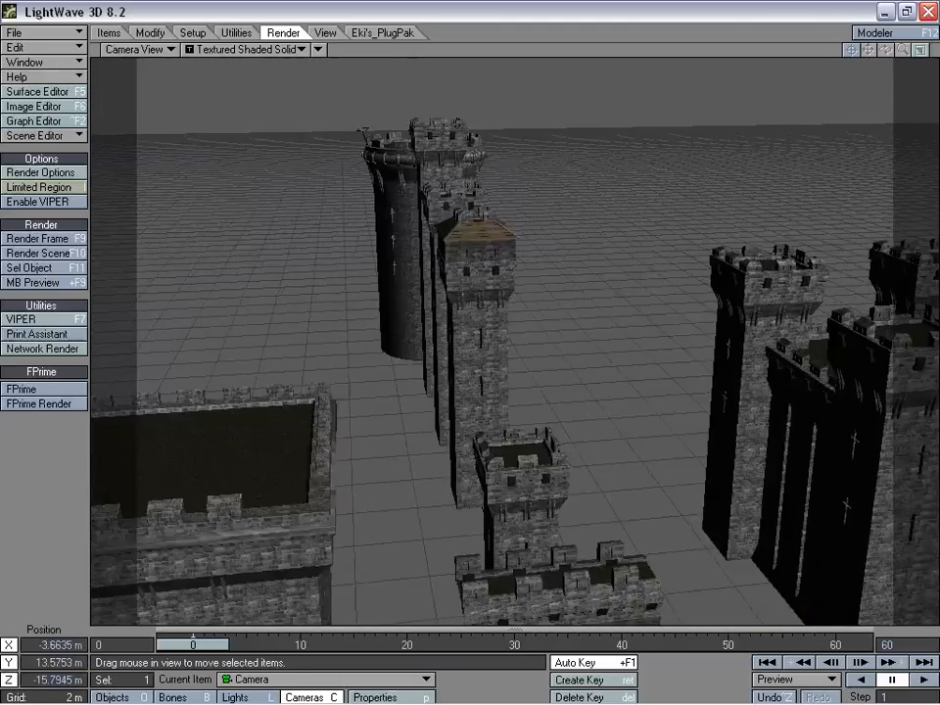
- Move the camera to about X 7.31 m, Y 7.86 m, Z -12.71 m to inspect the keep's front wall and plank canopy
{"action": "right_click_drag", "start_coordinate": [312, 421], "coordinate": [312, 465]}
{"action": "left_click_drag", "start_coordinate": [312, 465], "coordinate": [412, 470]}
{"action": "left_click_drag", "start_coordinate": [632, 302], "coordinate": [637, 266]}
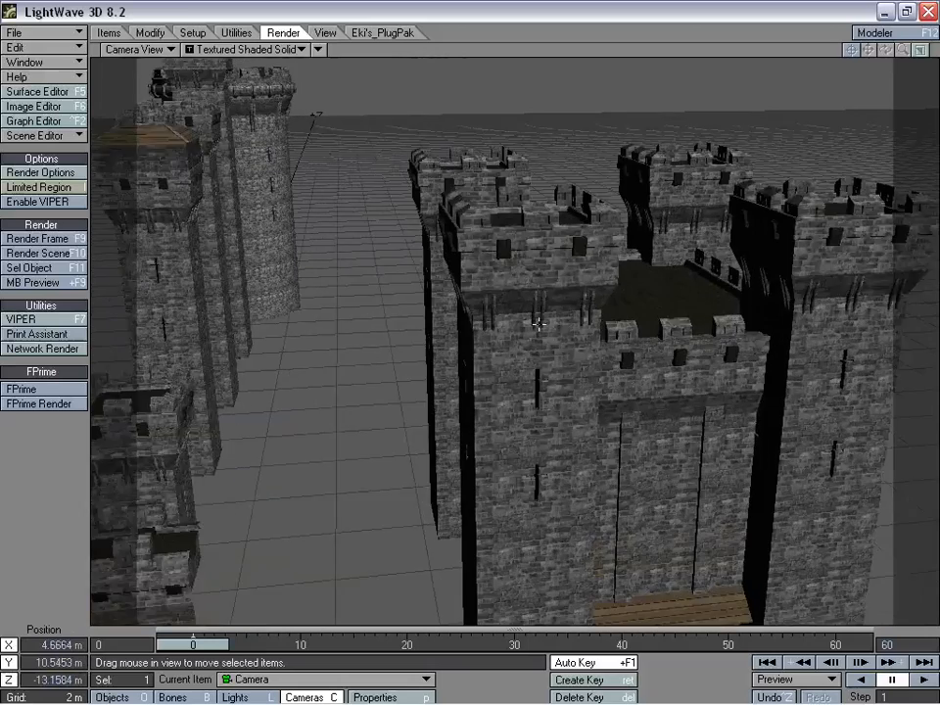
{"action": "right_click_drag", "start_coordinate": [637, 266], "coordinate": [637, 303]}
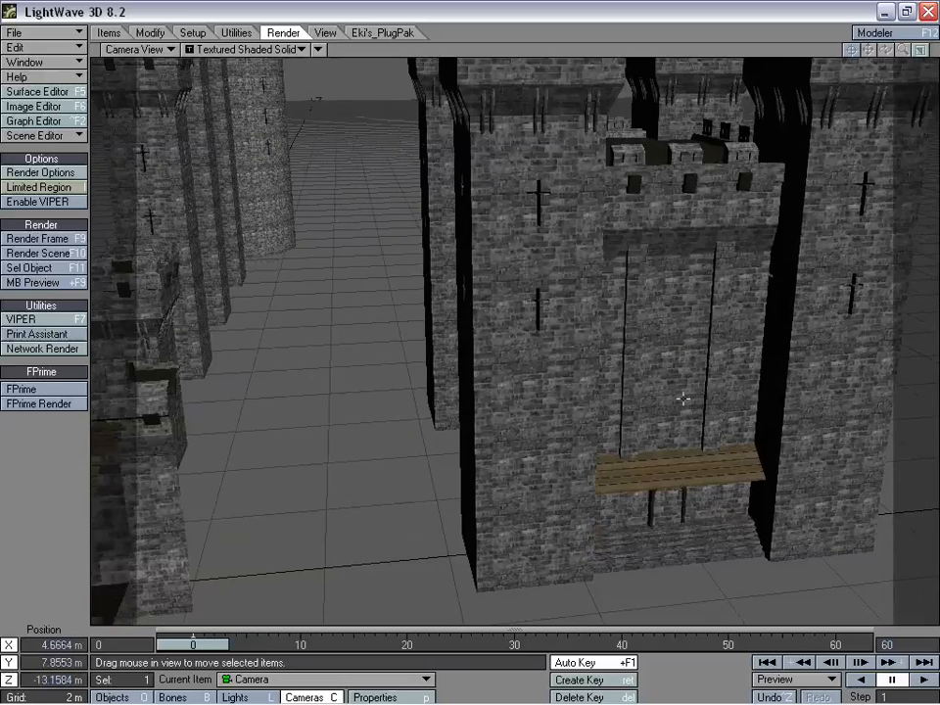
{"action": "left_click_drag", "start_coordinate": [652, 437], "coordinate": [610, 384]}
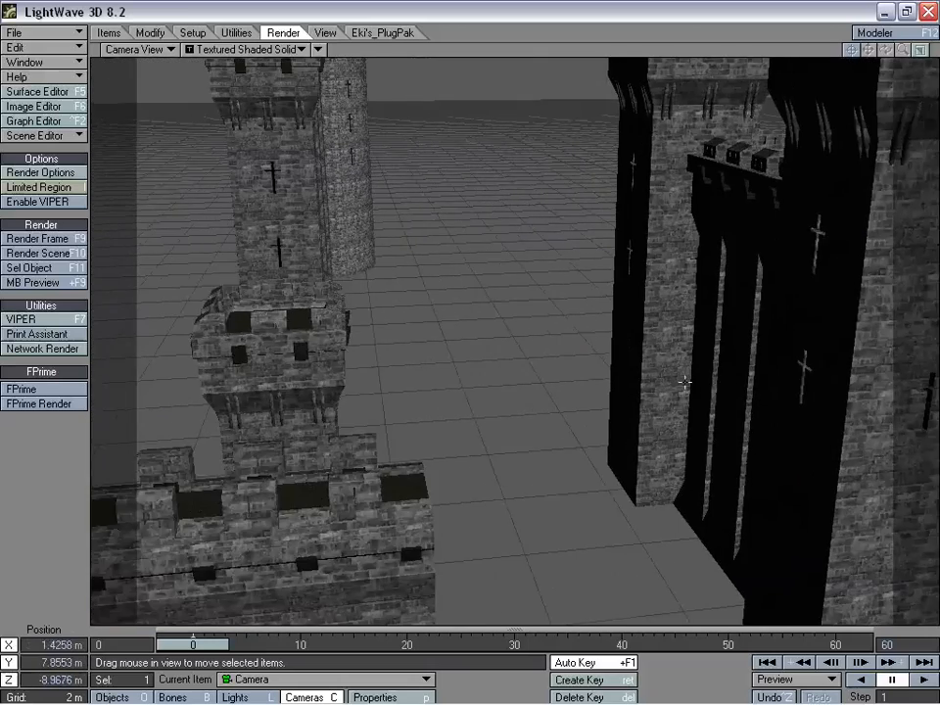
{"action": "left_click_drag", "start_coordinate": [687, 384], "coordinate": [681, 398]}
{"action": "left_click_drag", "start_coordinate": [519, 335], "coordinate": [588, 368]}
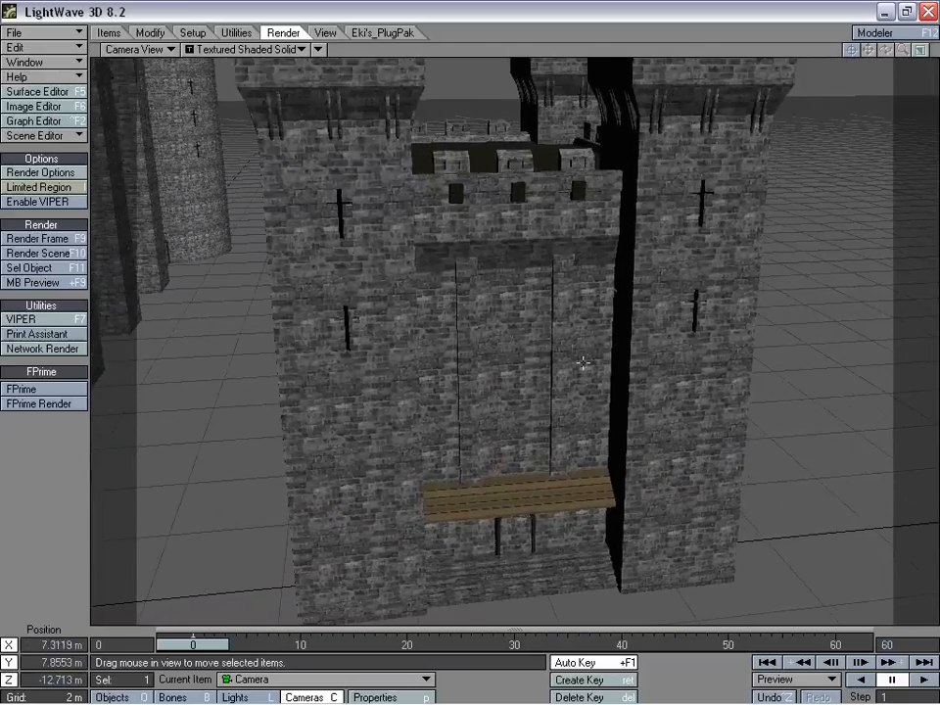
- Pull the camera back to about X -12.15 m, Y 12.63 m, Z -31.40 m to view the arched gatehouse and its round tower
{"action": "right_click_drag", "start_coordinate": [617, 360], "coordinate": [626, 314]}
{"action": "left_click_drag", "start_coordinate": [627, 313], "coordinate": [447, 423]}
{"action": "right_click_drag", "start_coordinate": [448, 423], "coordinate": [448, 346]}
{"action": "left_click_drag", "start_coordinate": [448, 346], "coordinate": [421, 416]}
{"action": "left_click_drag", "start_coordinate": [537, 182], "coordinate": [534, 200]}
{"action": "right_click_drag", "start_coordinate": [534, 200], "coordinate": [534, 258]}
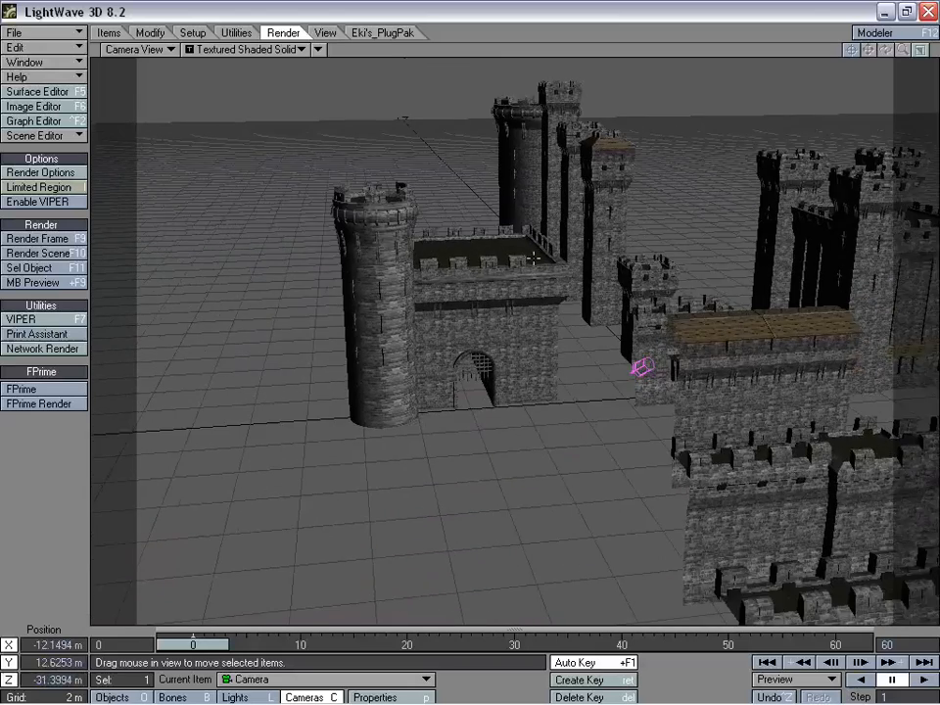
- Turn the camera and back it out to about X -18.20 m, Y 17.32 m, Z -39.48 m for an overview of all castle pieces
{"action": "key", "text": "y"}
{"action": "left_click_drag", "start_coordinate": [537, 255], "coordinate": [577, 278]}
{"action": "key", "text": "t"}
{"action": "right_click_drag", "start_coordinate": [577, 278], "coordinate": [577, 237]}
{"action": "right_click_drag", "start_coordinate": [543, 189], "coordinate": [543, 177]}
{"action": "left_click_drag", "start_coordinate": [542, 177], "coordinate": [511, 238]}
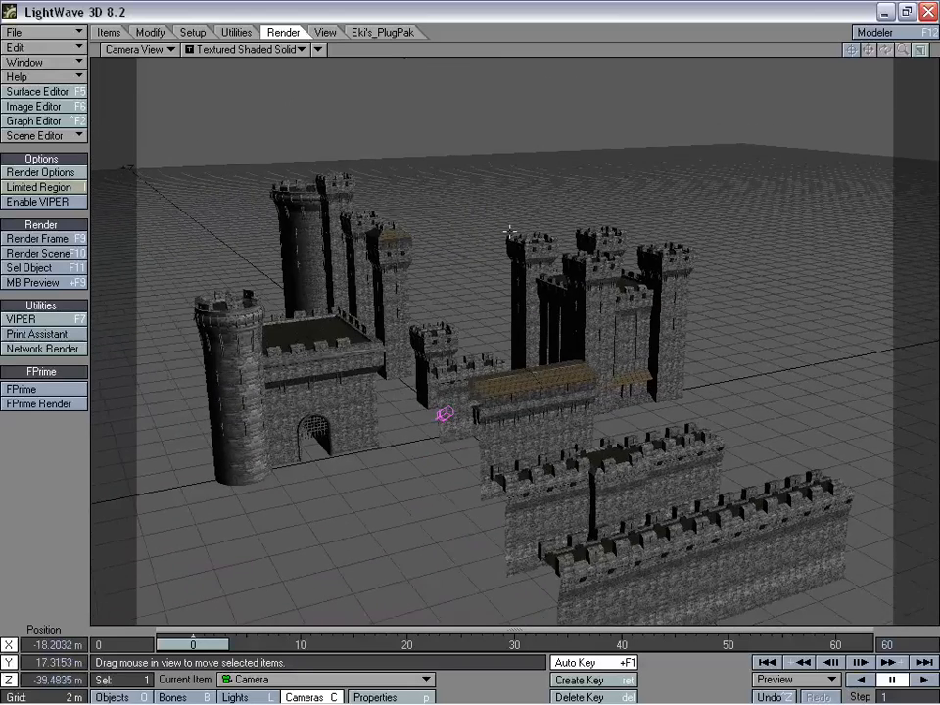